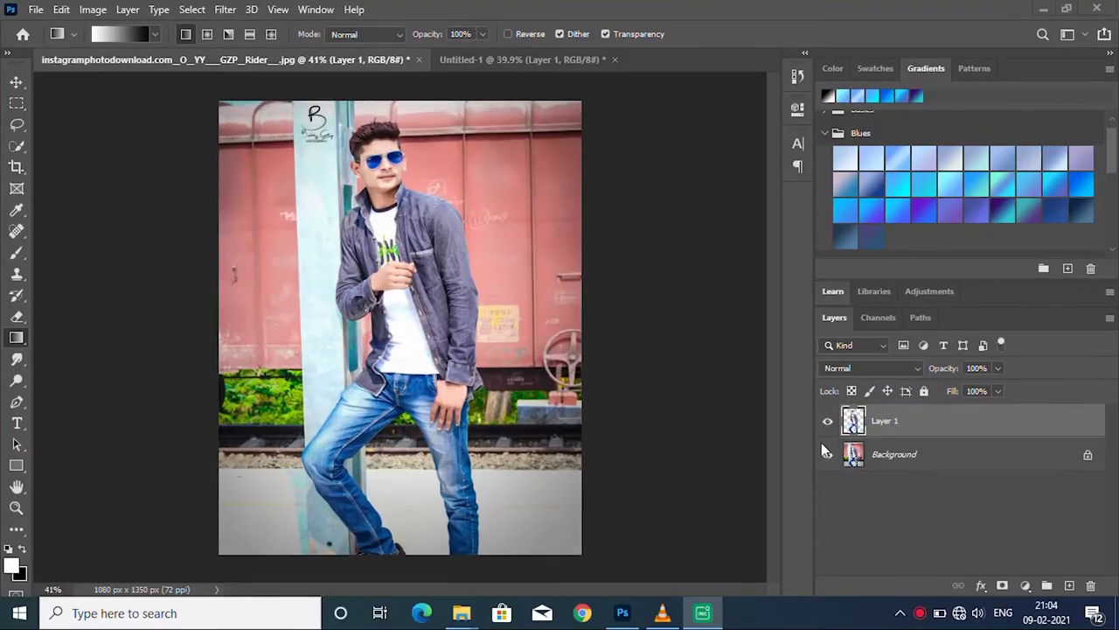
Step: Hide the Background layer and drag the cut-out man into Artboard 1 of Untitled-1
click(827, 454)
click(828, 453)
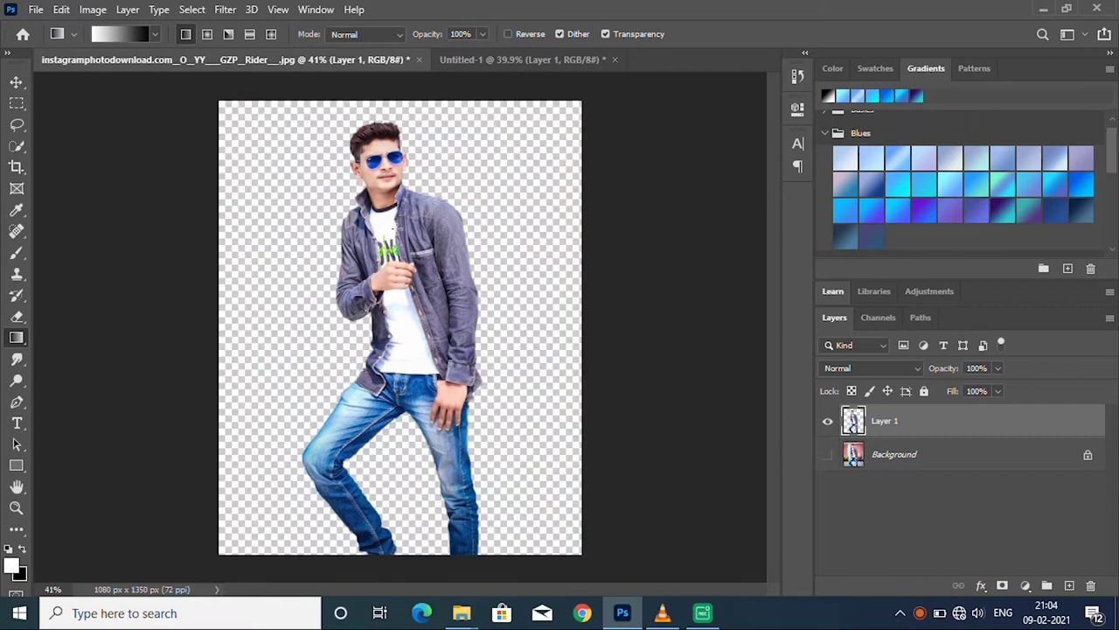
click(17, 82)
drag(411, 259, 217, 230)
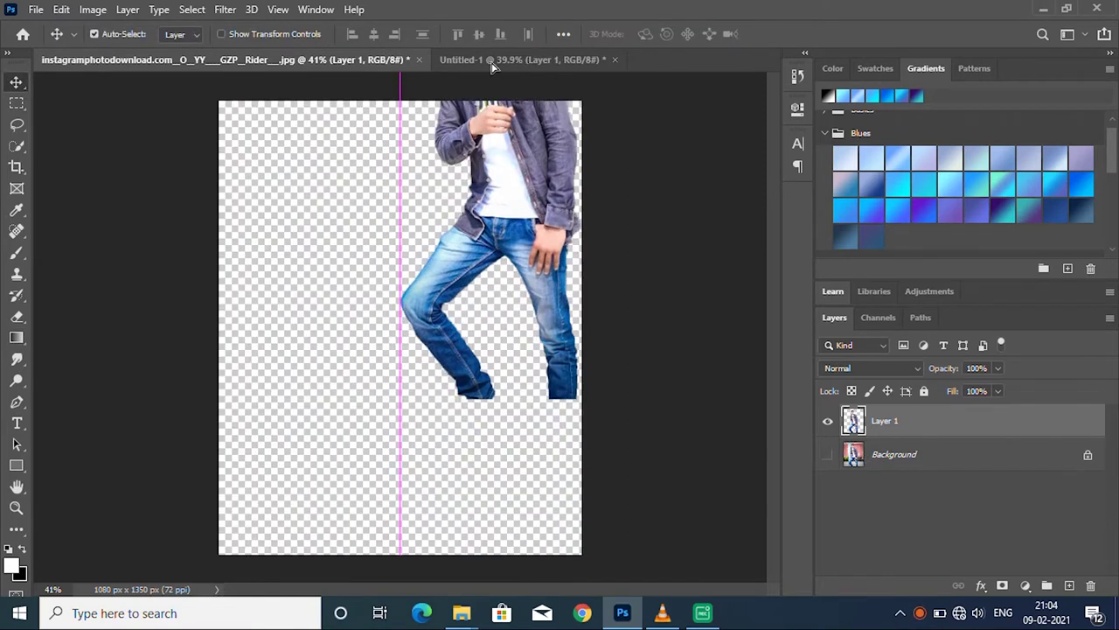
click(218, 60)
mouse_move(339, 239)
mouse_down()
mouse_move(505, 65)
mouse_move(344, 375)
mouse_up()
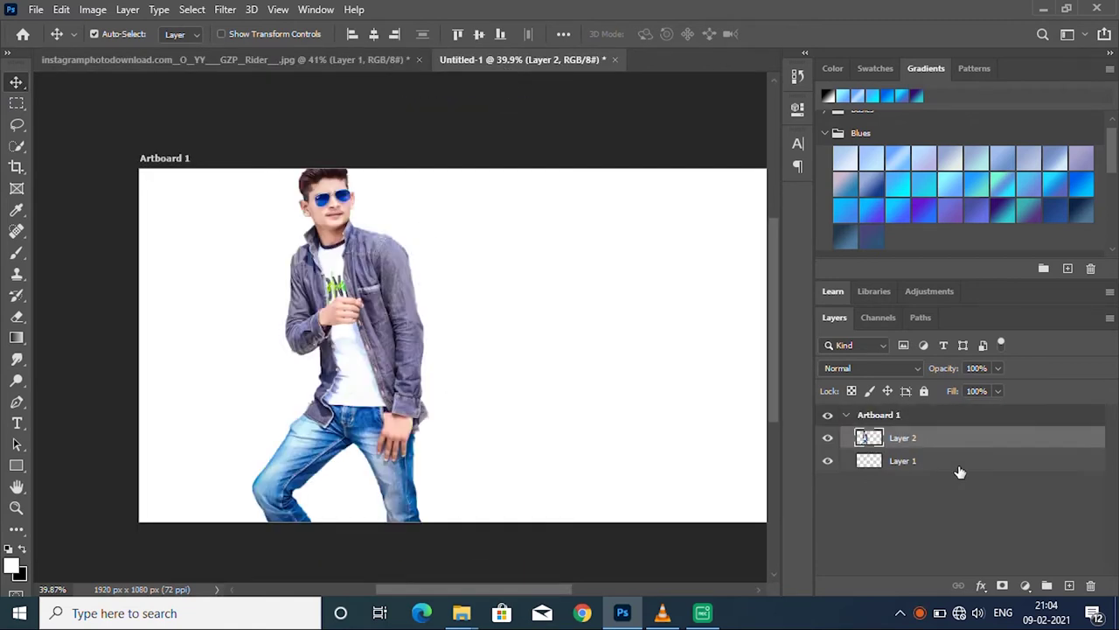
Step: Scale the man down with Free Transform and move him up in the artboard
key(ctrl+t)
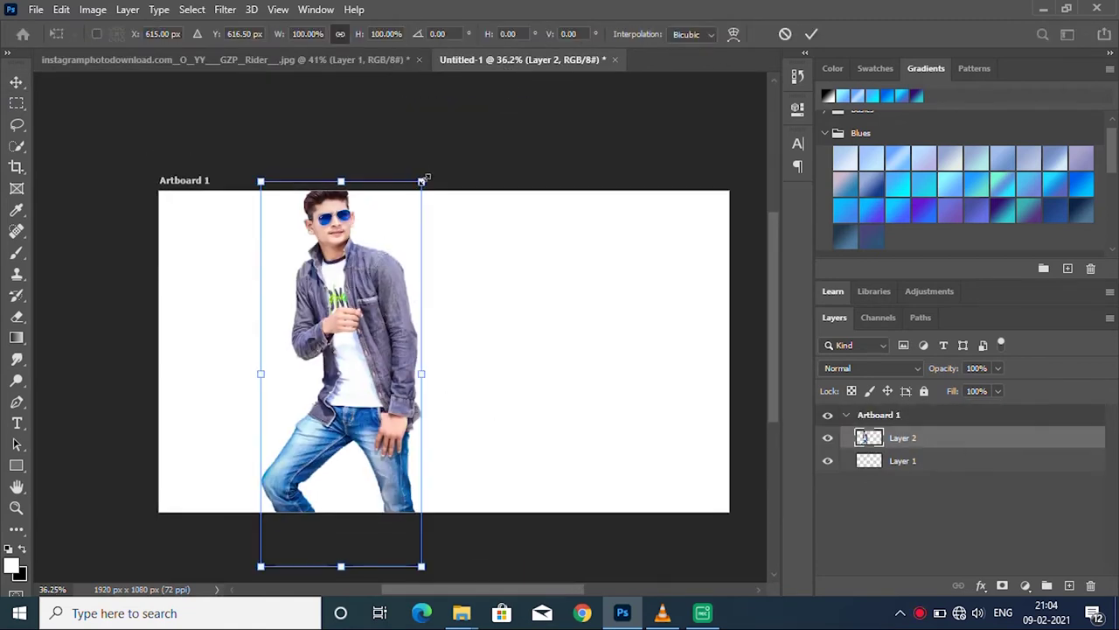
drag(424, 177, 374, 260)
key(Return)
drag(343, 380, 344, 344)
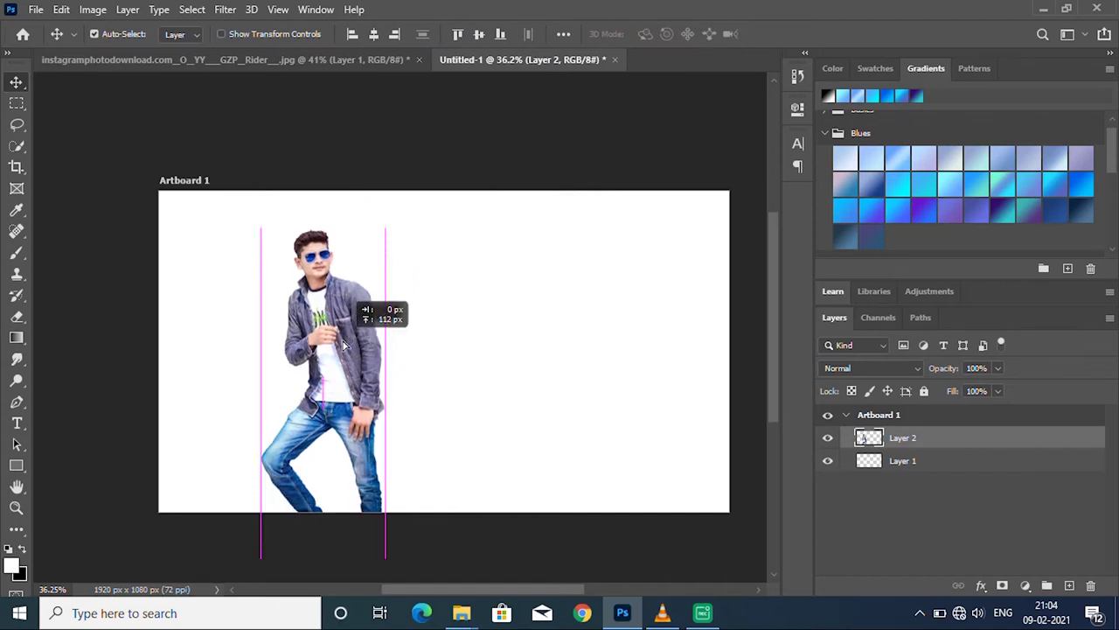
scroll(379, 441, down, 2)
scroll(331, 416, up, 1)
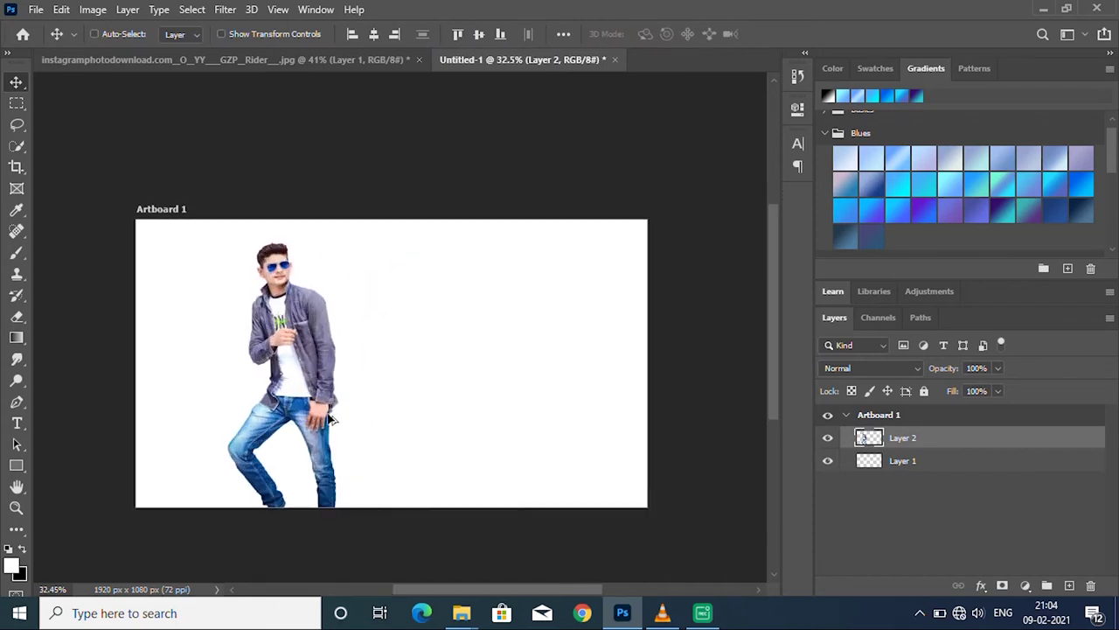
Step: Position the man at the artboard's left side and duplicate his layer
mouse_move(312, 386)
mouse_down()
mouse_move(238, 378)
mouse_move(238, 394)
mouse_up()
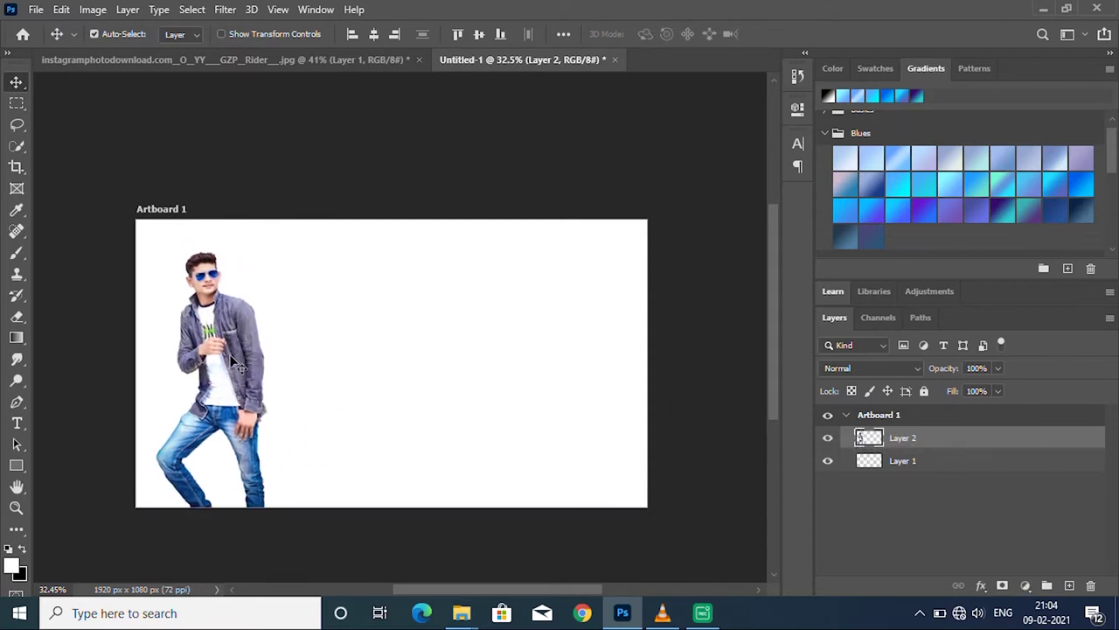
drag(236, 366, 260, 366)
drag(939, 442, 1070, 586)
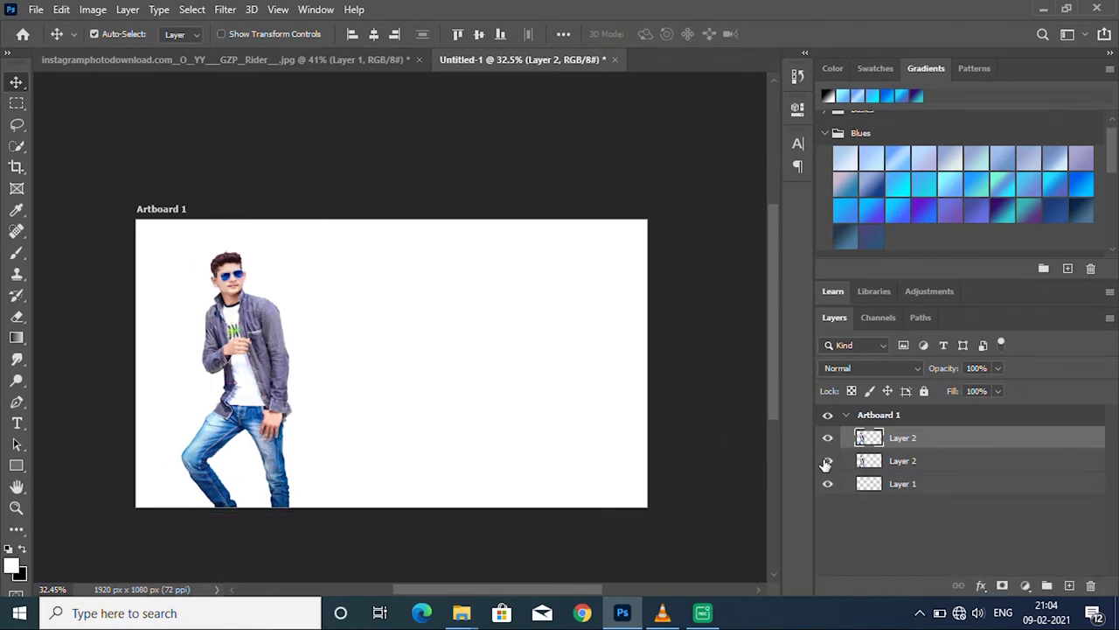
scroll(247, 200, up, 2)
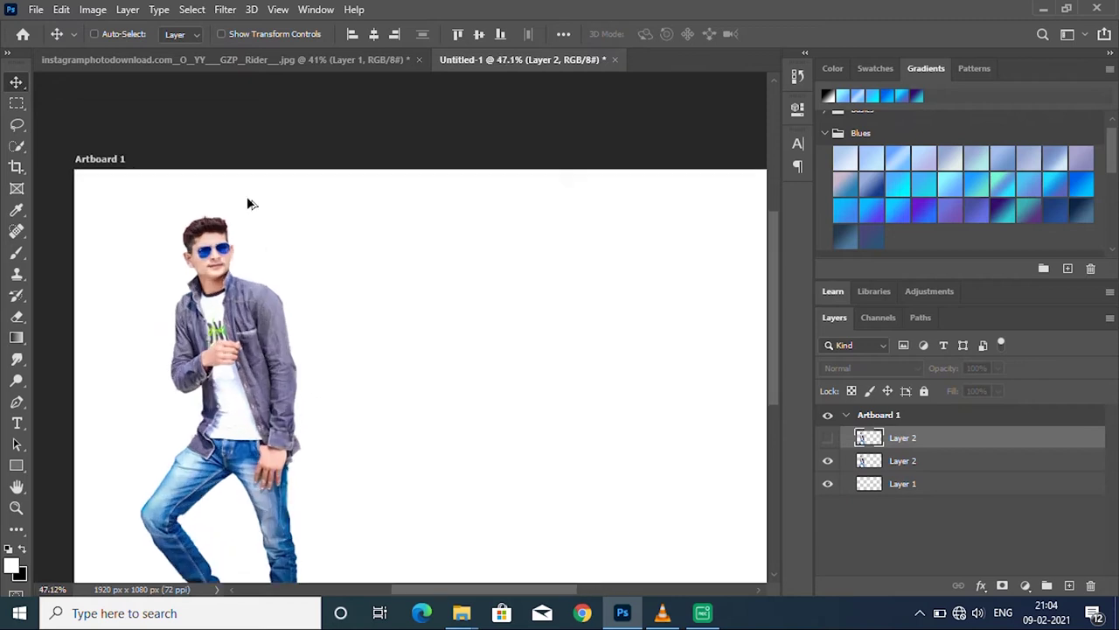
Step: Marquee-select a strip of the man's hair on the lower Layer 2 and stretch it far right
scroll(495, 477, up, 2)
scroll(232, 232, up, 2)
scroll(195, 248, up, 3)
scroll(196, 253, up, 1)
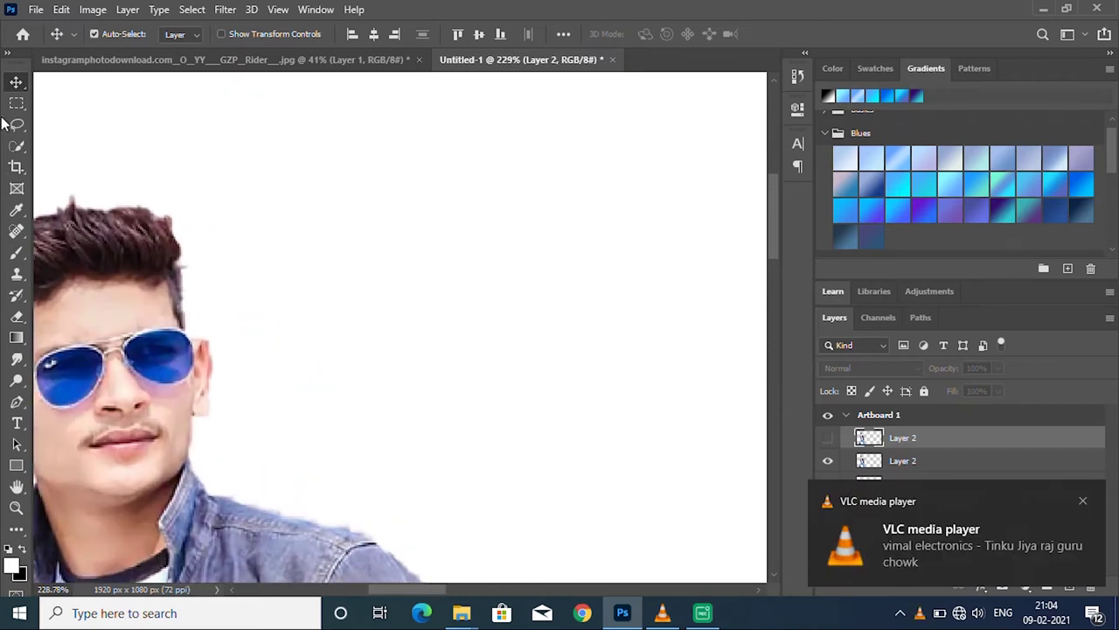
click(19, 103)
scroll(161, 223, up, 1)
drag(136, 200, 197, 287)
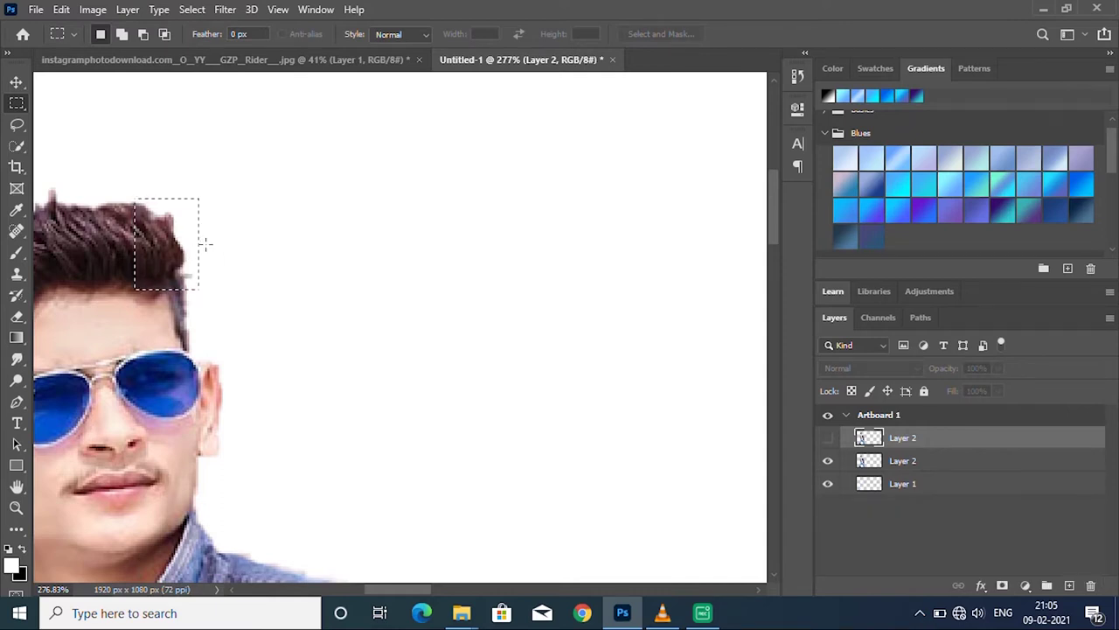
click(905, 463)
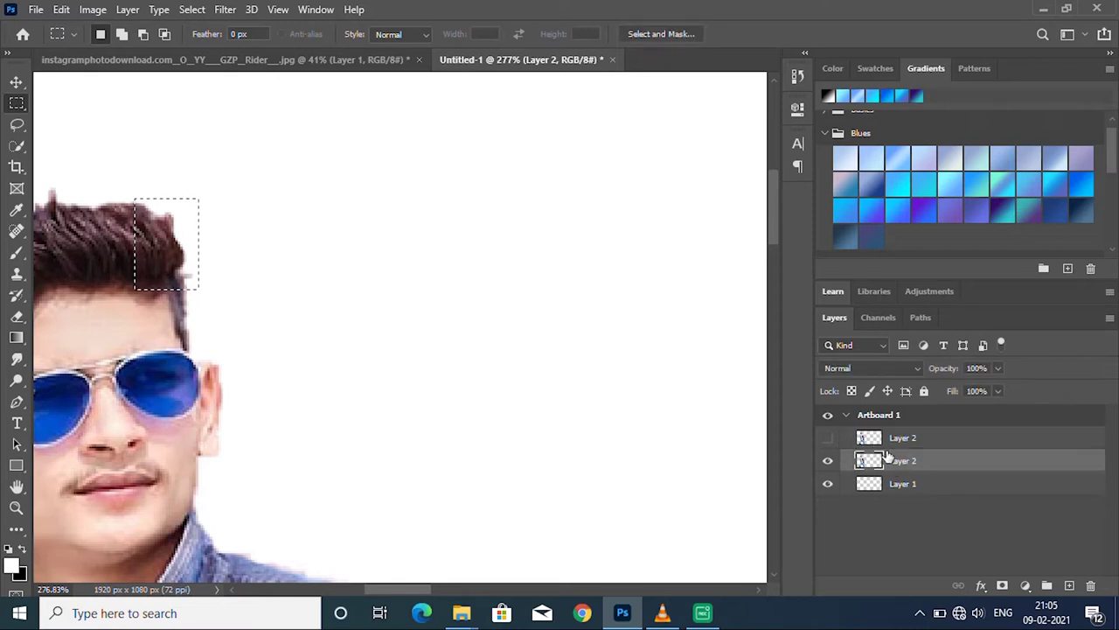
key(ctrl+t)
drag(204, 247, 944, 255)
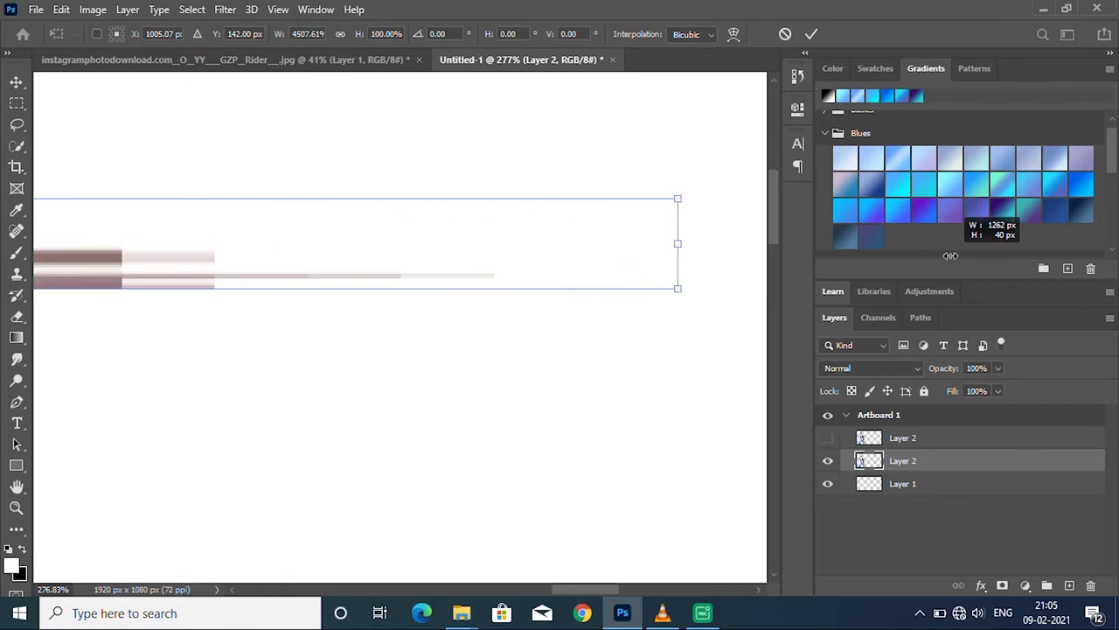
drag(944, 256, 954, 255)
scroll(610, 280, down, 2)
scroll(572, 313, up, 2)
scroll(283, 288, up, 2)
scroll(285, 280, up, 2)
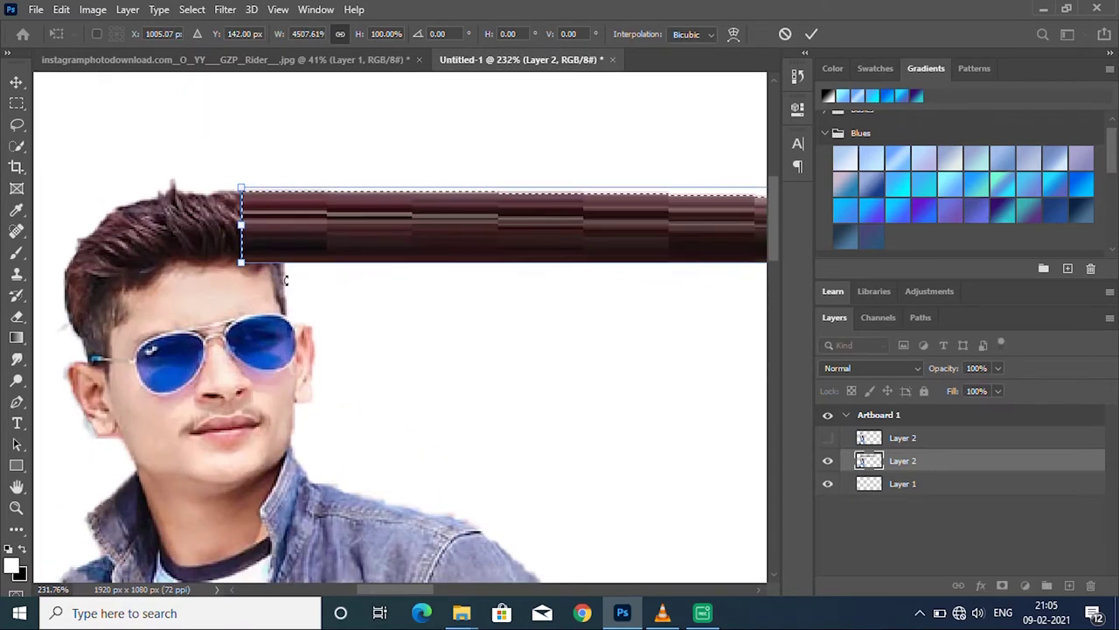
key(Return)
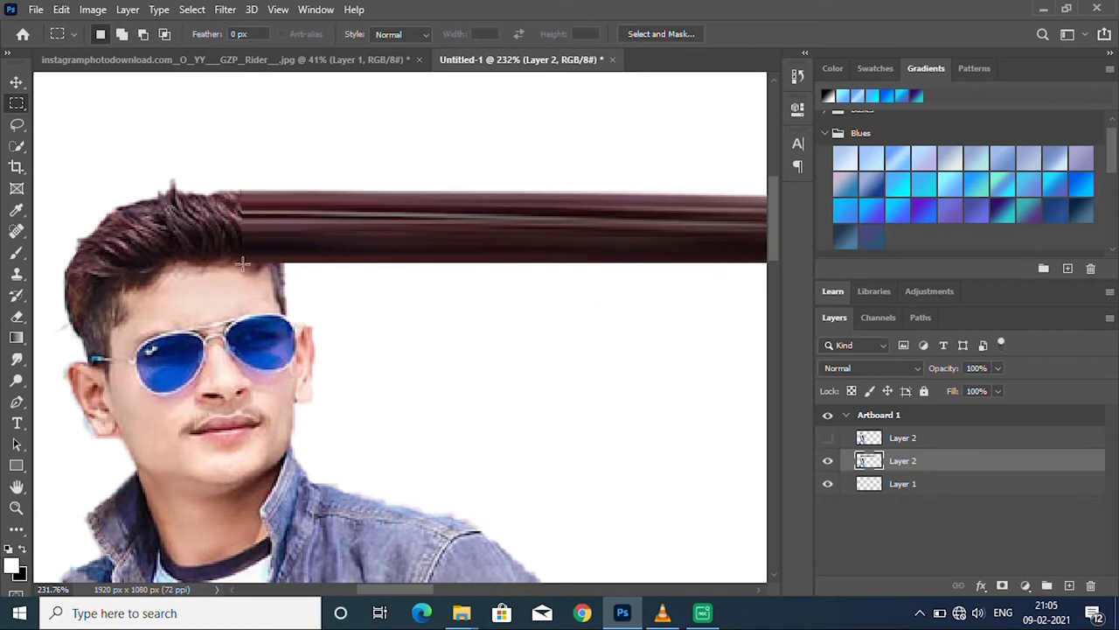
Step: Select a forehead strip below the hair streak and stretch it rightward into a streak
drag(263, 271, 311, 311)
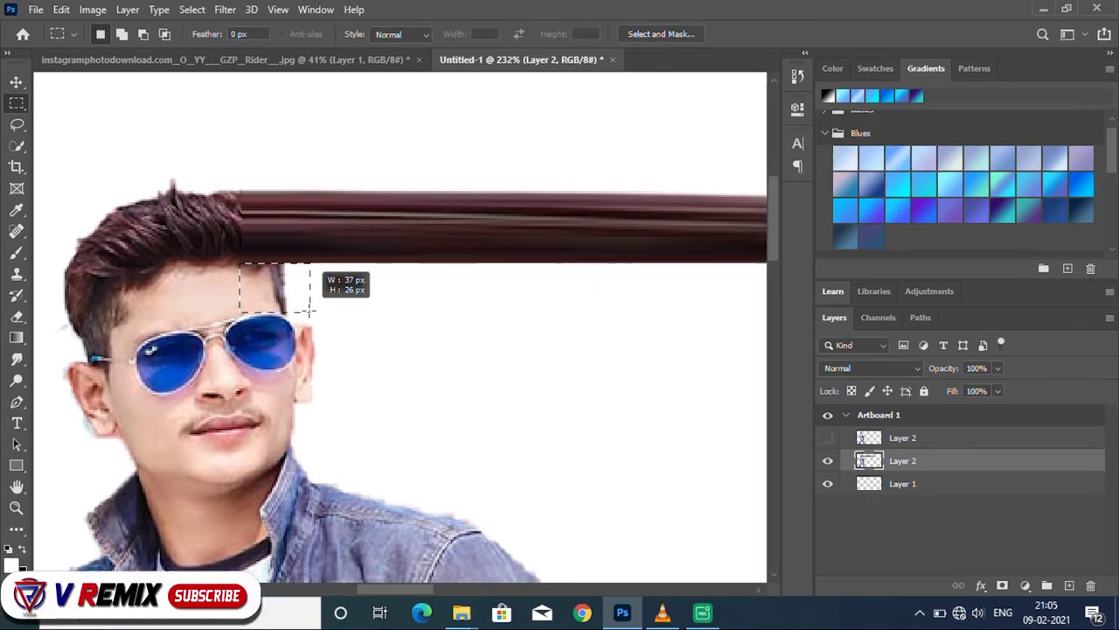
key(ctrl+t)
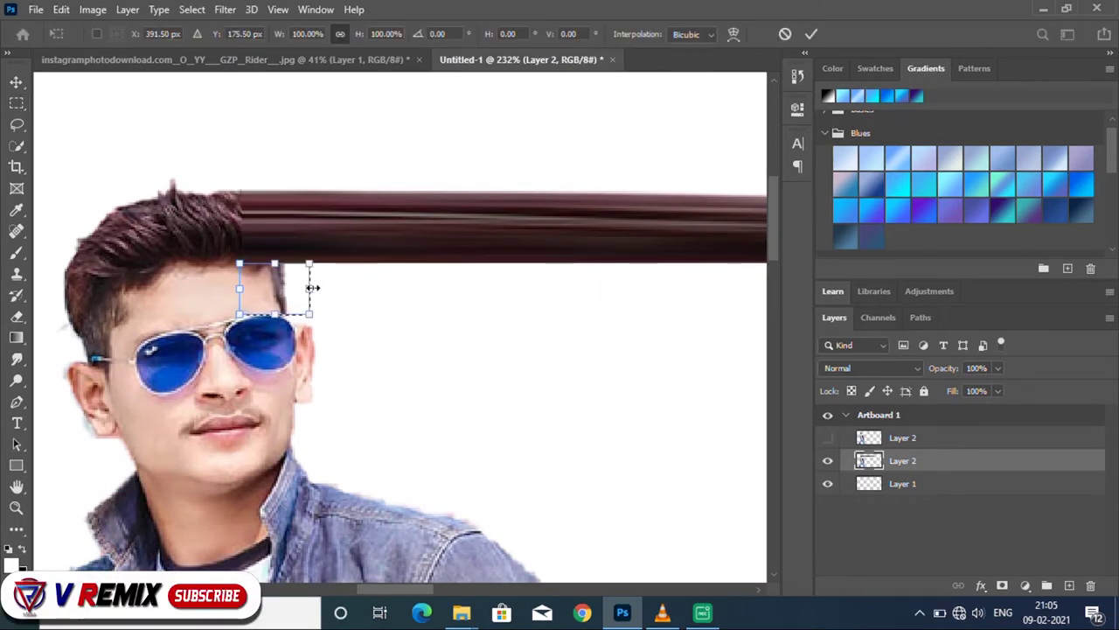
scroll(289, 302, down, 2)
scroll(279, 302, down, 3)
drag(271, 304, 592, 350)
scroll(619, 341, down, 2)
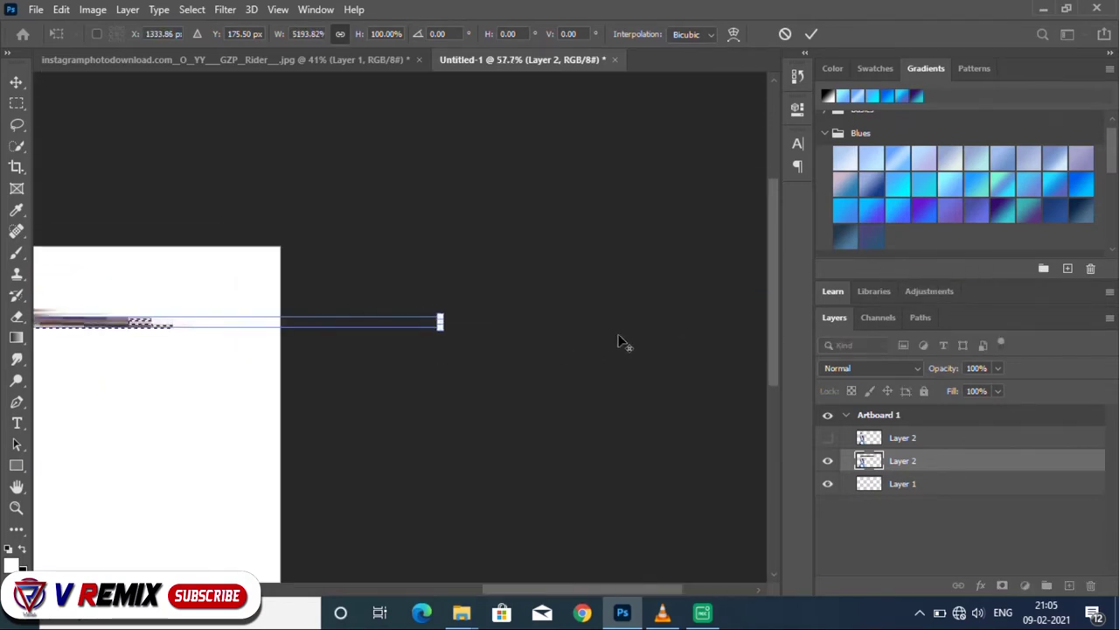
scroll(618, 341, down, 2)
scroll(408, 380, up, 2)
scroll(288, 341, up, 2)
scroll(172, 300, up, 3)
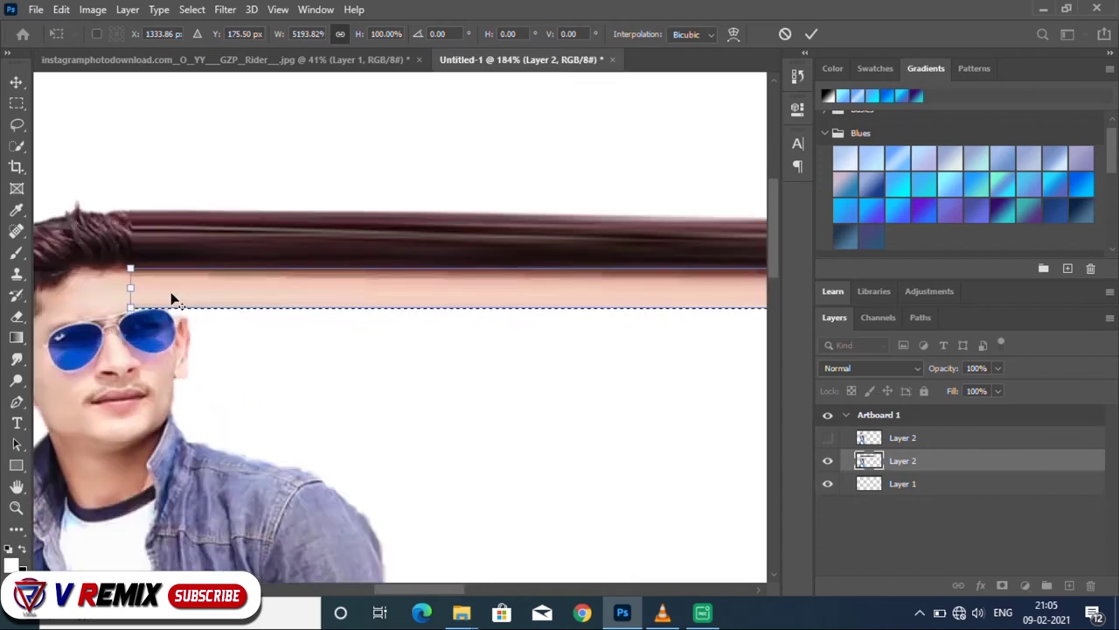
scroll(172, 300, up, 3)
key(Return)
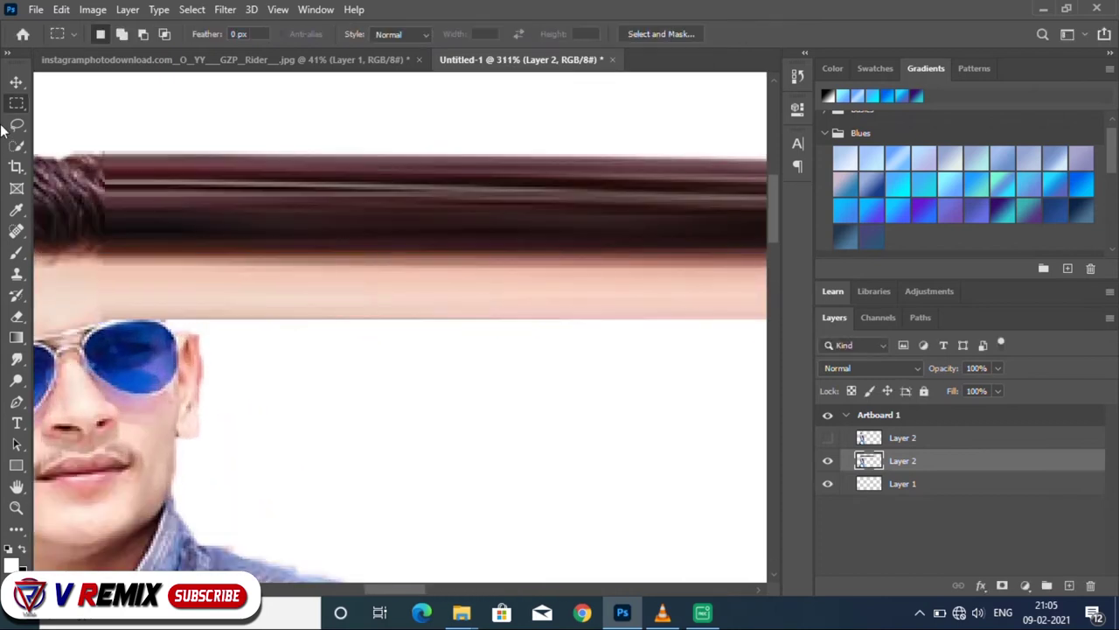
drag(108, 318, 225, 396)
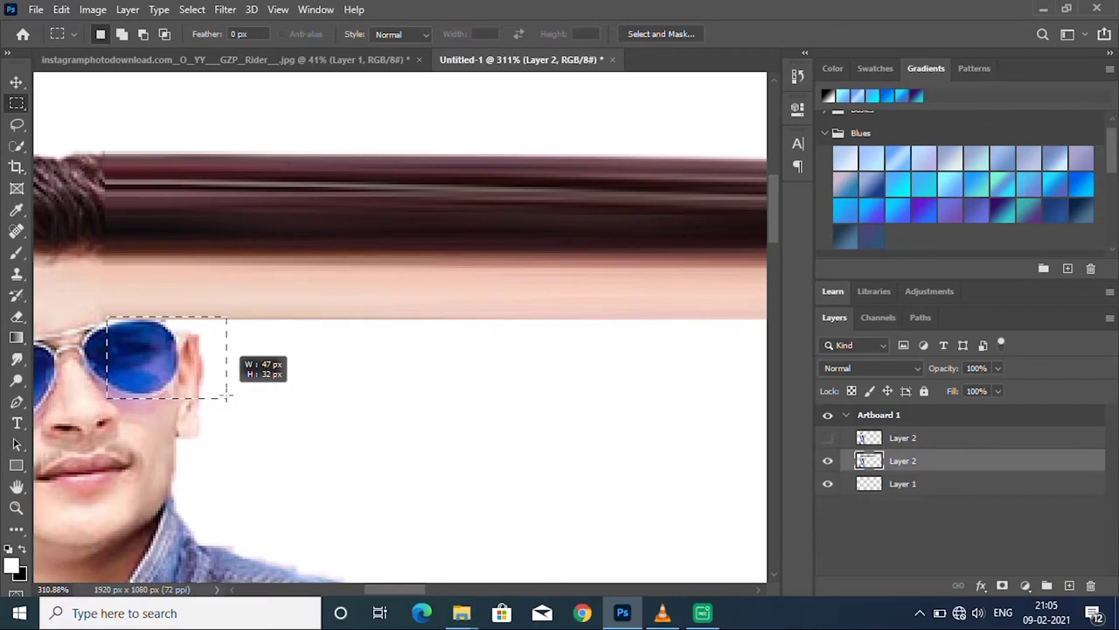
Step: Stretch the selected sunglass-lens patch far right, well past the artboard edge
key(ctrl+t)
mouse_move(227, 357)
mouse_down()
mouse_move(1113, 329)
mouse_move(832, 316)
mouse_up()
scroll(714, 312, down, 2)
scroll(714, 312, down, 3)
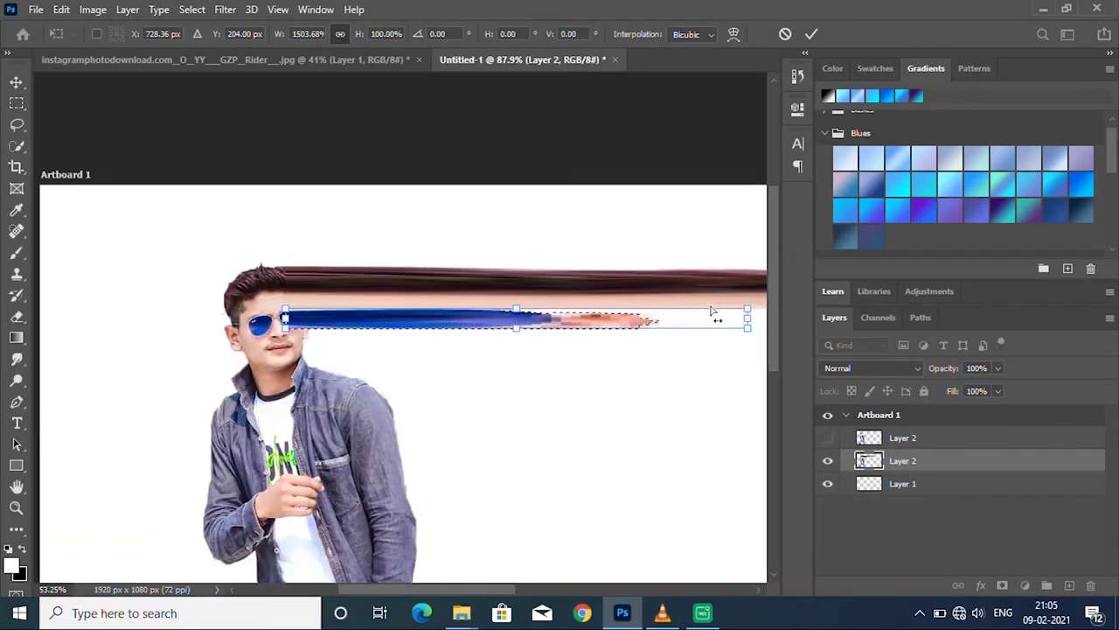
scroll(441, 328, down, 1)
scroll(392, 346, down, 1)
scroll(337, 329, down, 1)
scroll(660, 359, down, 2)
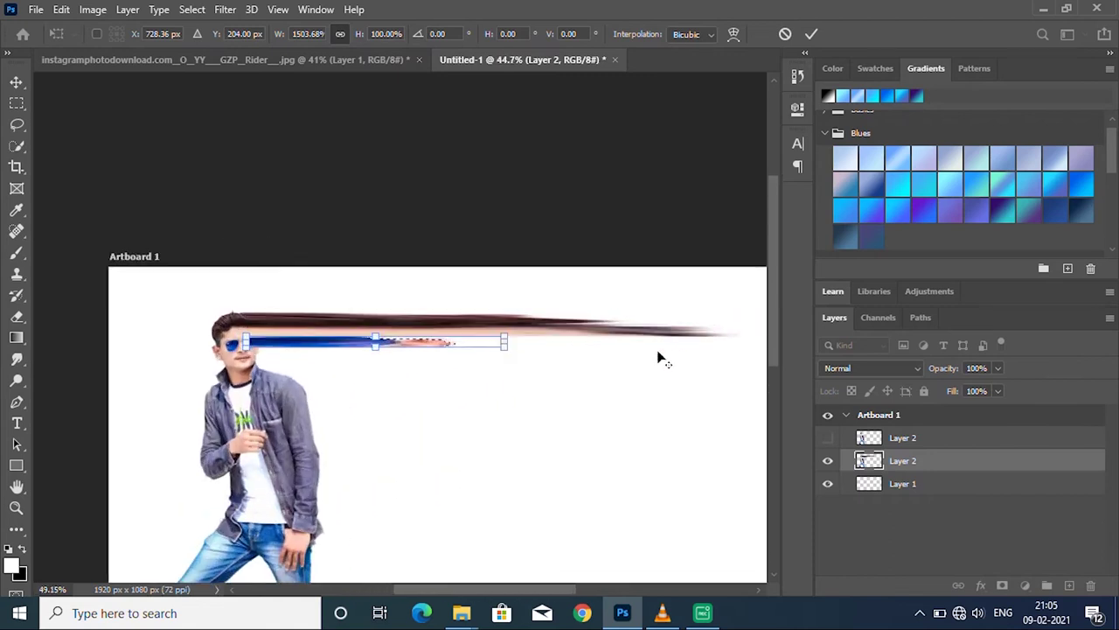
scroll(515, 382, up, 1)
scroll(474, 402, up, 1)
scroll(475, 402, up, 1)
scroll(379, 343, up, 1)
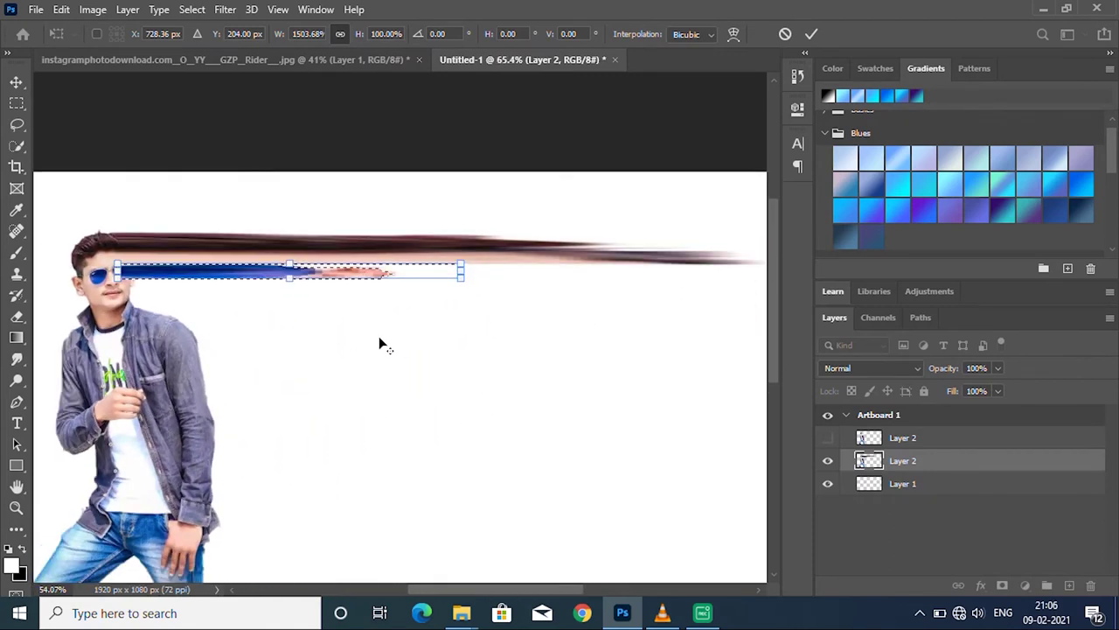
scroll(379, 344, down, 1)
drag(451, 278, 962, 250)
scroll(533, 330, down, 2)
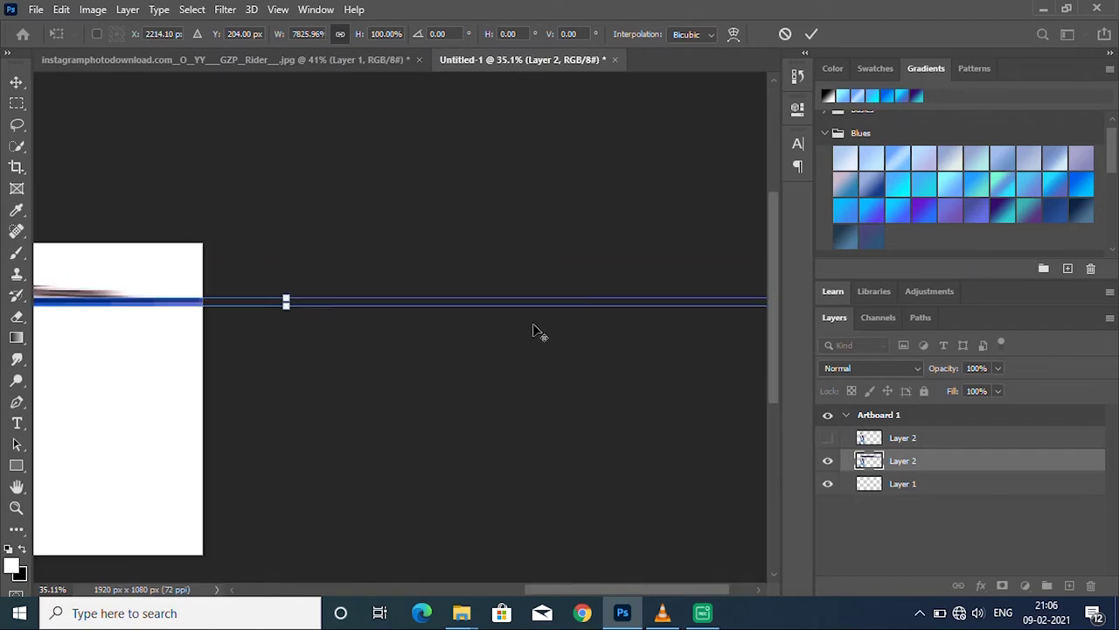
scroll(508, 329, down, 2)
scroll(231, 325, up, 1)
scroll(231, 325, up, 2)
scroll(214, 293, up, 1)
key(Return)
key(m)
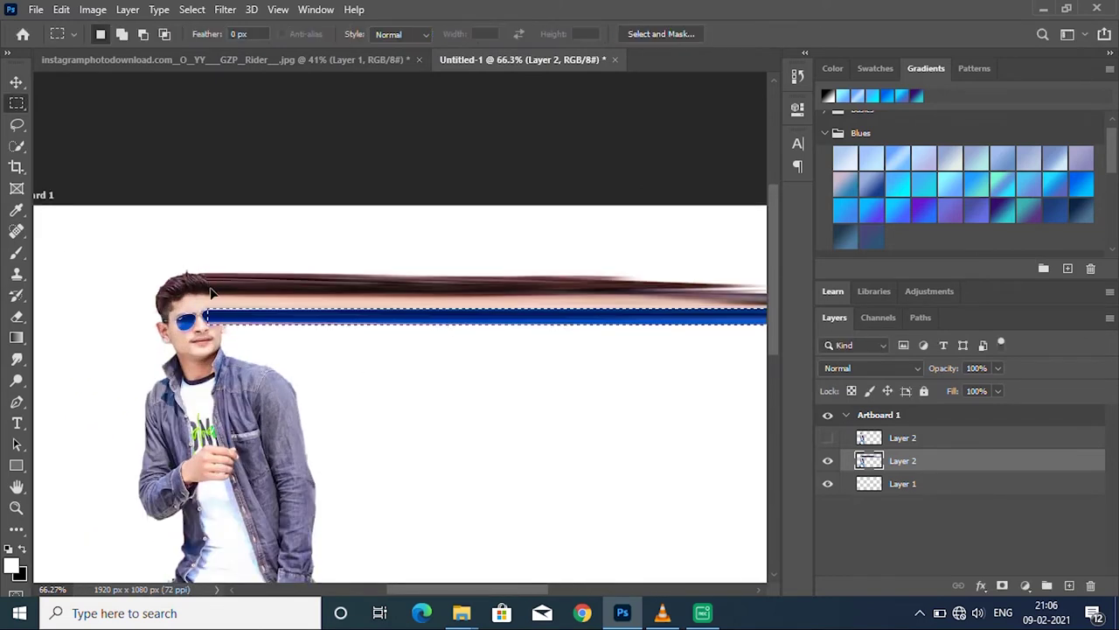
scroll(223, 334, up, 1)
scroll(210, 334, up, 1)
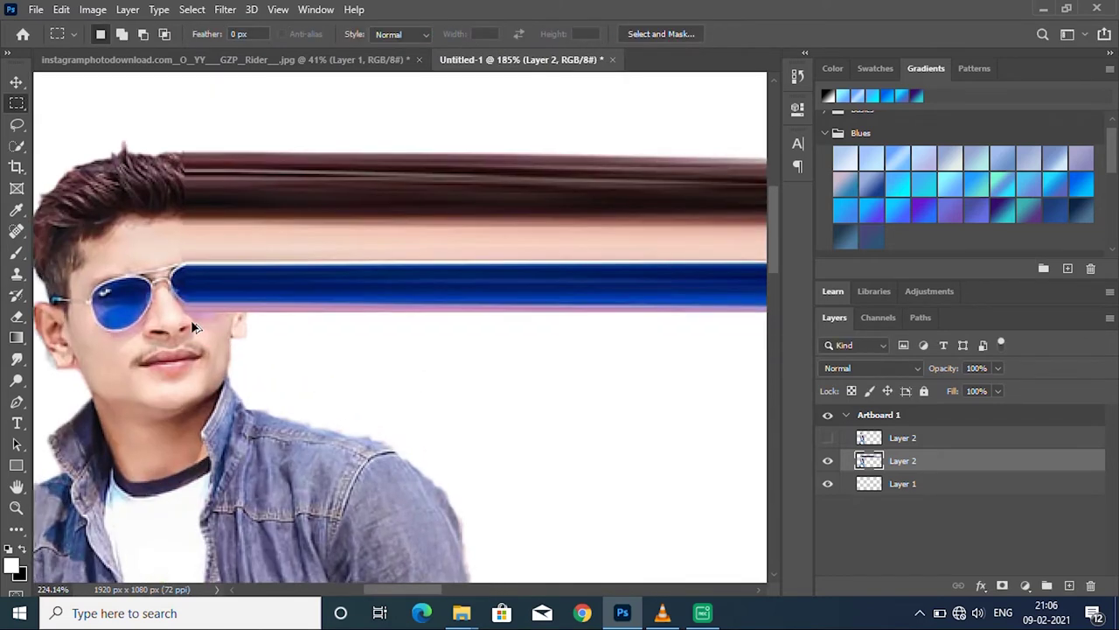
scroll(191, 320, up, 1)
Step: Stretch a face patch below the glasses to the artboard's right edge and deselect
mouse_move(190, 307)
mouse_down()
mouse_move(316, 387)
mouse_move(266, 382)
mouse_up()
key(ctrl+t)
scroll(263, 377, down, 3)
scroll(214, 362, down, 3)
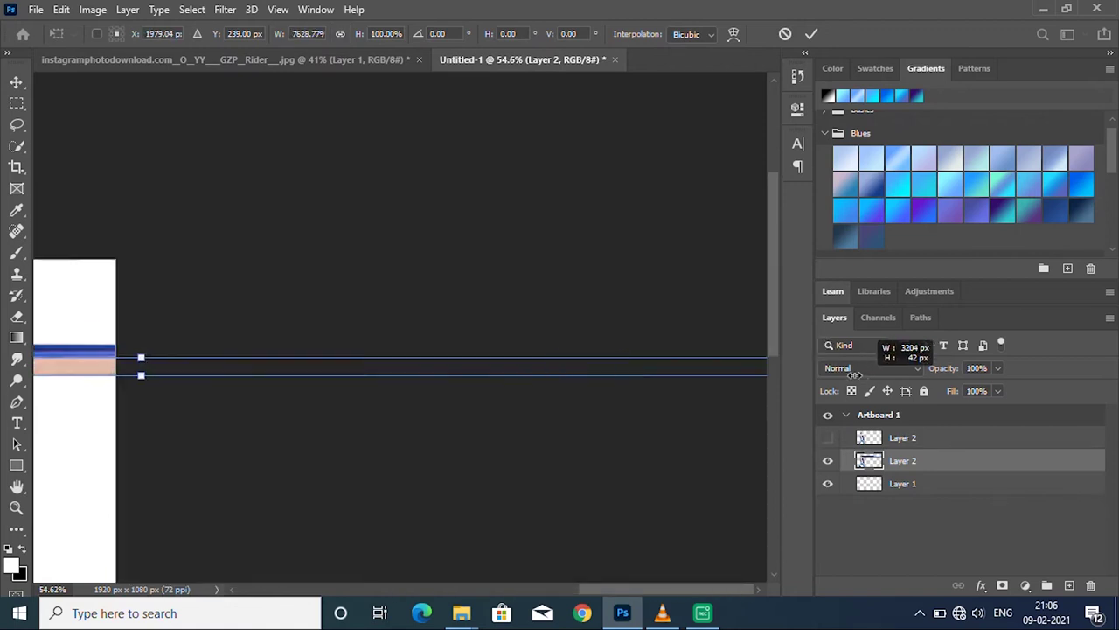
drag(214, 366, 610, 365)
scroll(611, 366, down, 3)
key(ctrl+z)
scroll(518, 387, down, 2)
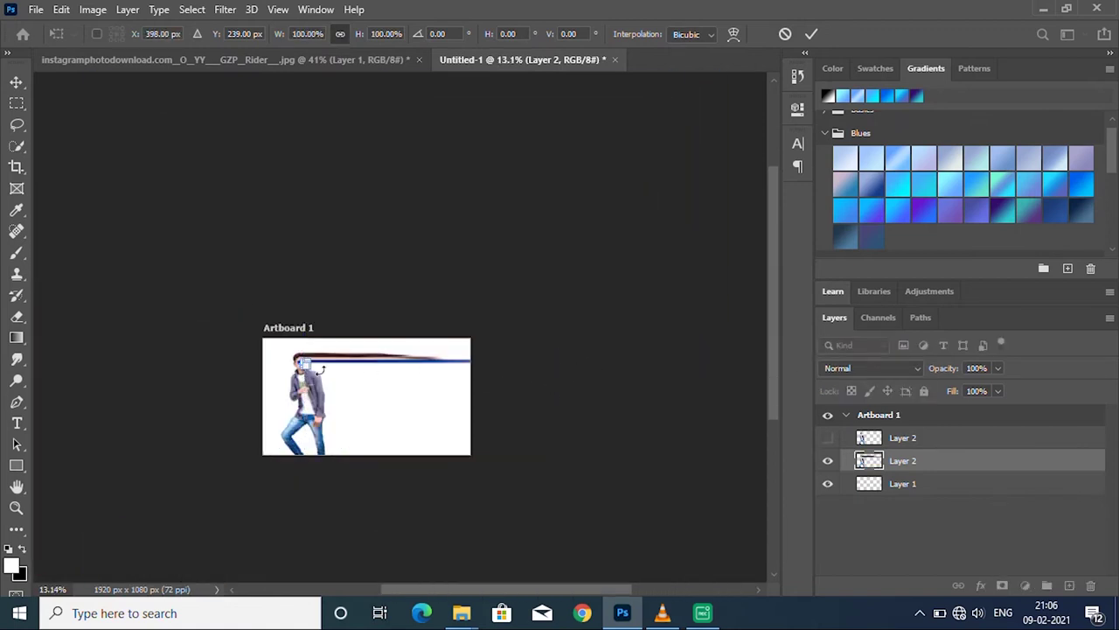
scroll(312, 368, up, 2)
scroll(311, 367, up, 2)
scroll(206, 383, right, 3)
mouse_move(153, 361)
mouse_down()
mouse_move(725, 329)
mouse_move(760, 359)
mouse_up()
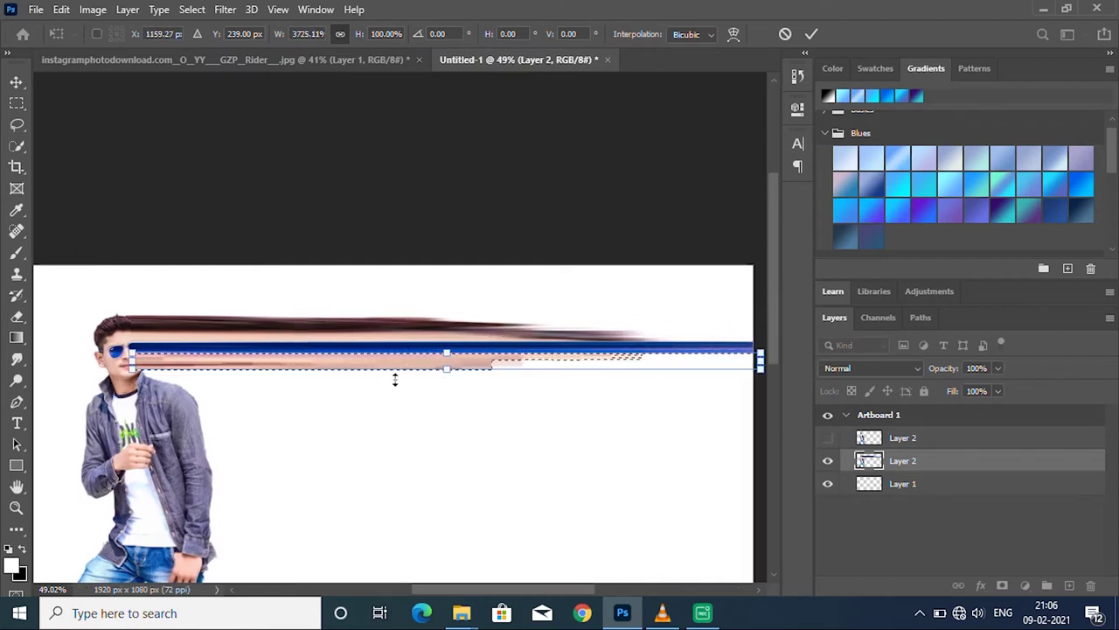
key(Return)
key(ctrl+d)
alt+scroll(157, 393, up, 3)
alt+scroll(131, 372, up, 2)
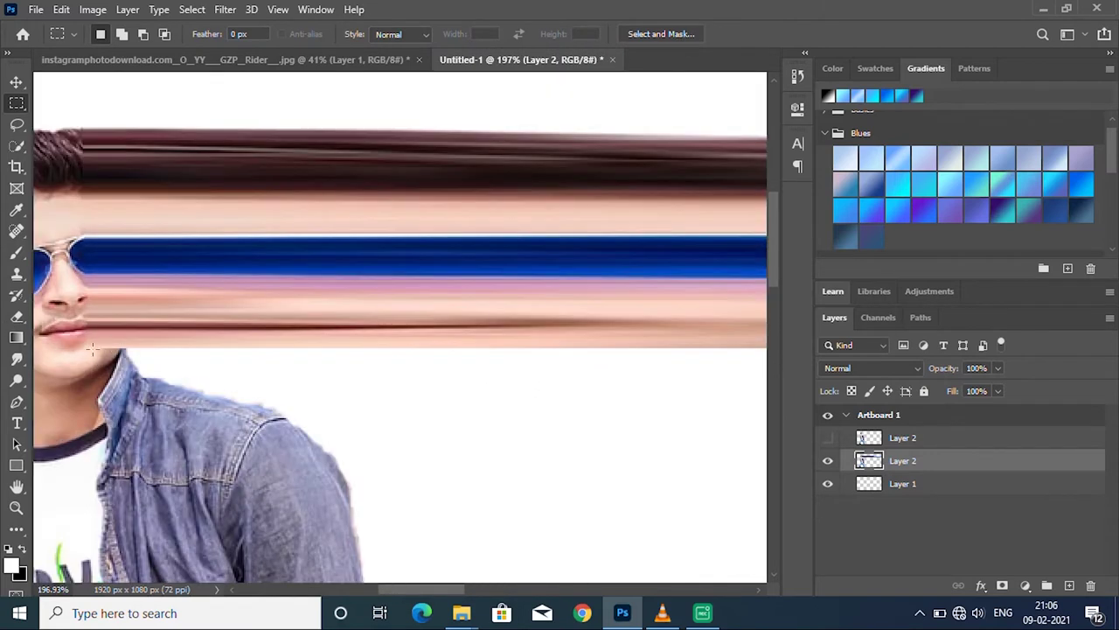
Step: Stretch a small strip below the lips far right and deselect
mouse_move(94, 348)
mouse_down()
mouse_move(154, 364)
mouse_move(157, 376)
mouse_up()
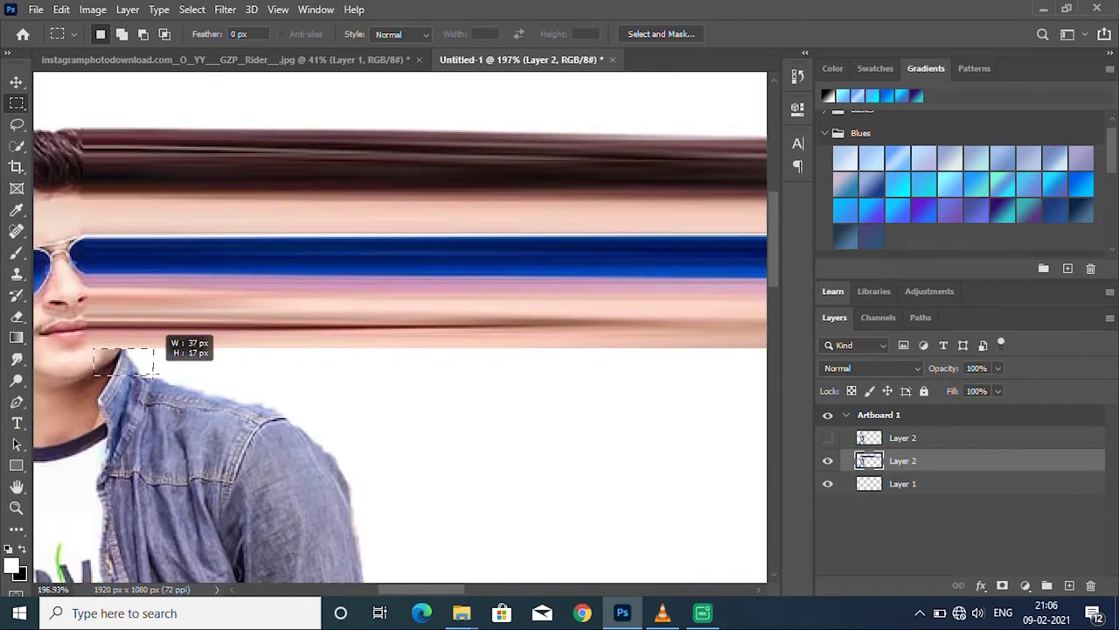
alt+scroll(156, 378, down, 3)
key(ctrl+t)
alt+scroll(131, 380, down, 2)
alt+scroll(98, 382, down, 2)
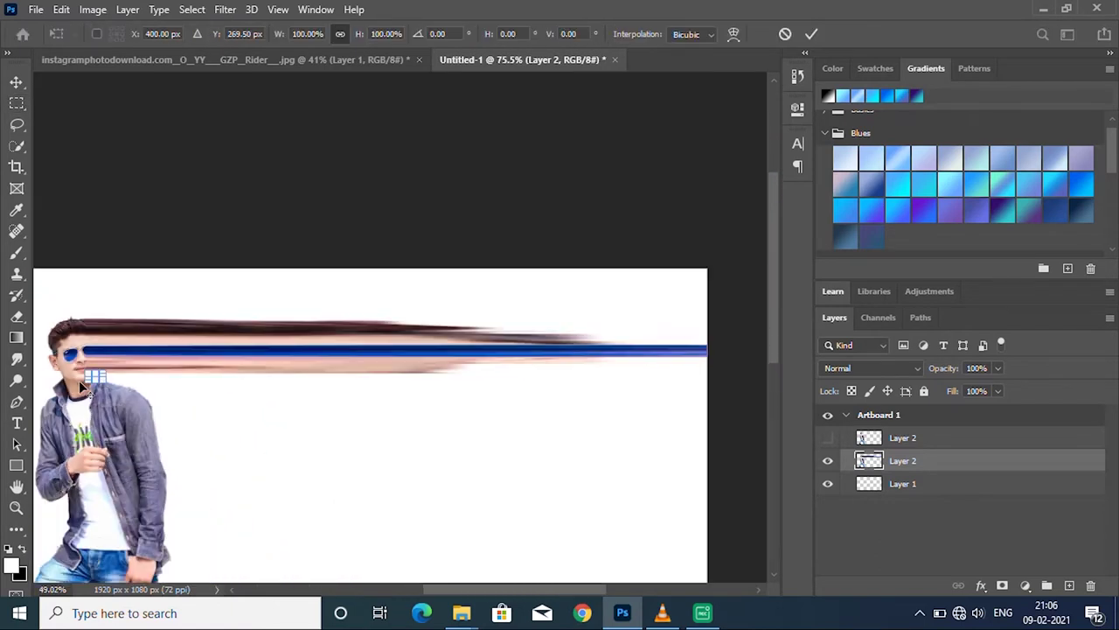
drag(105, 378, 779, 380)
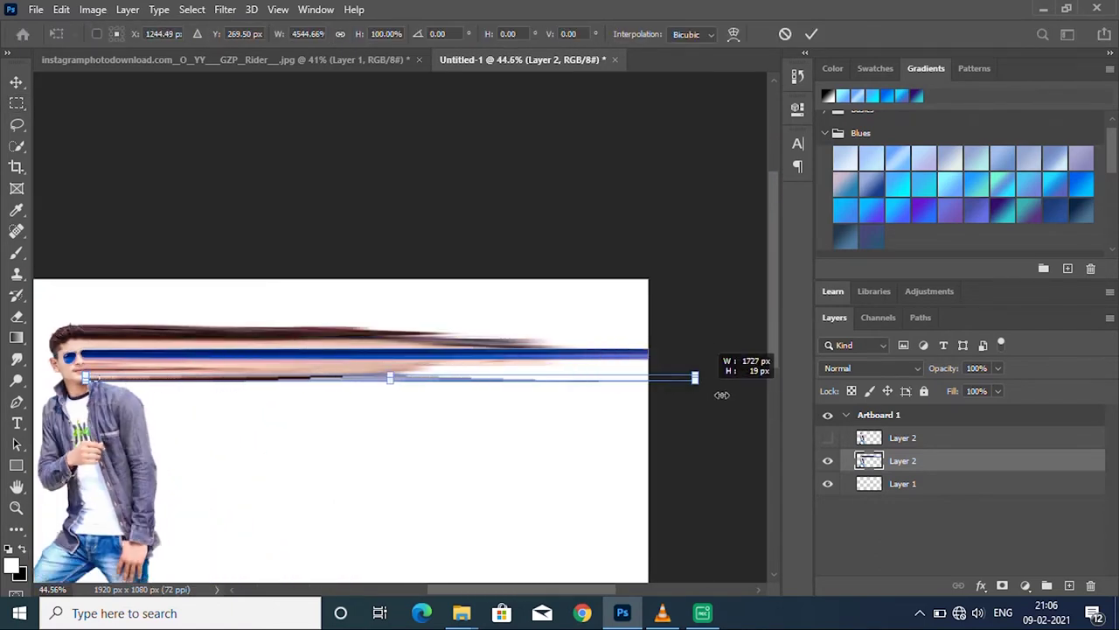
alt+scroll(595, 396, down, 2)
alt+scroll(294, 399, up, 1)
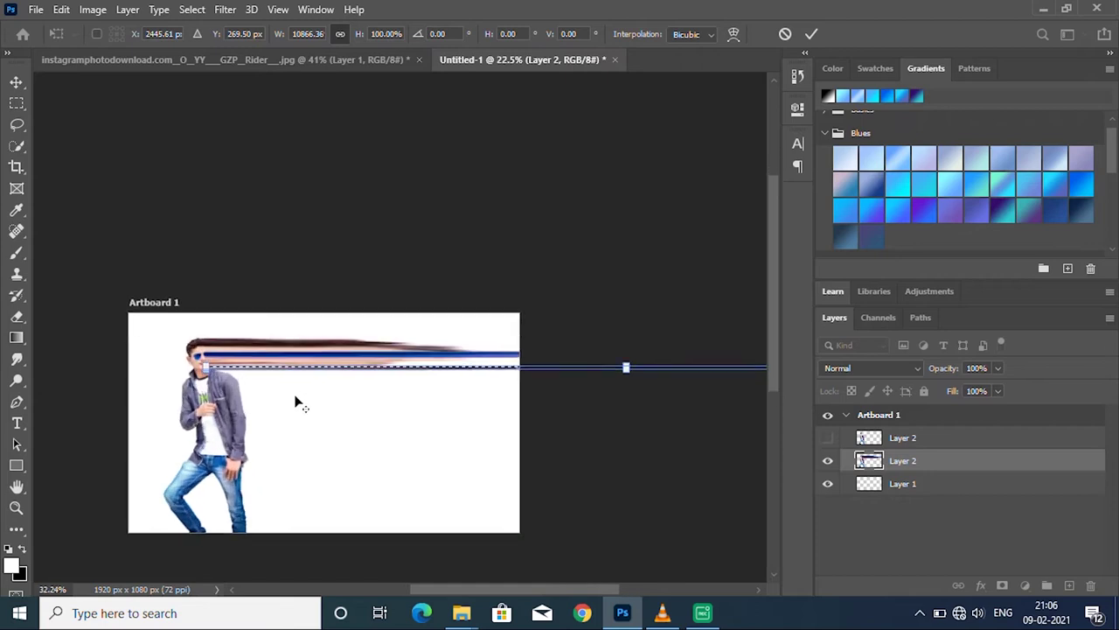
alt+scroll(310, 380, up, 1)
key(Return)
key(ctrl+d)
alt+scroll(310, 380, up, 2)
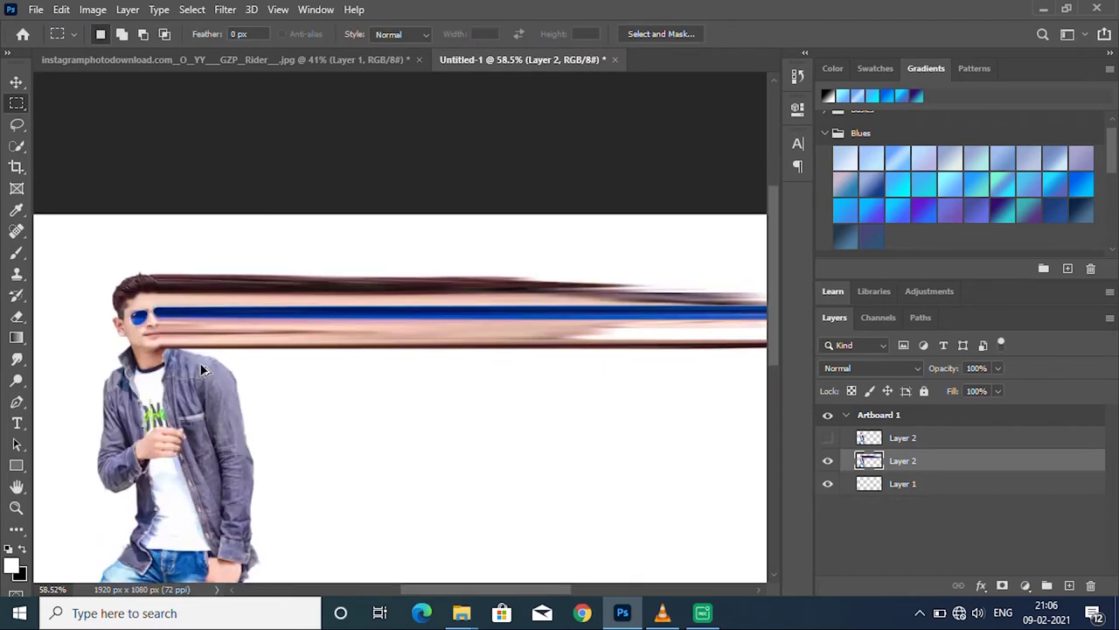
alt+scroll(200, 365, up, 2)
alt+scroll(140, 327, up, 1)
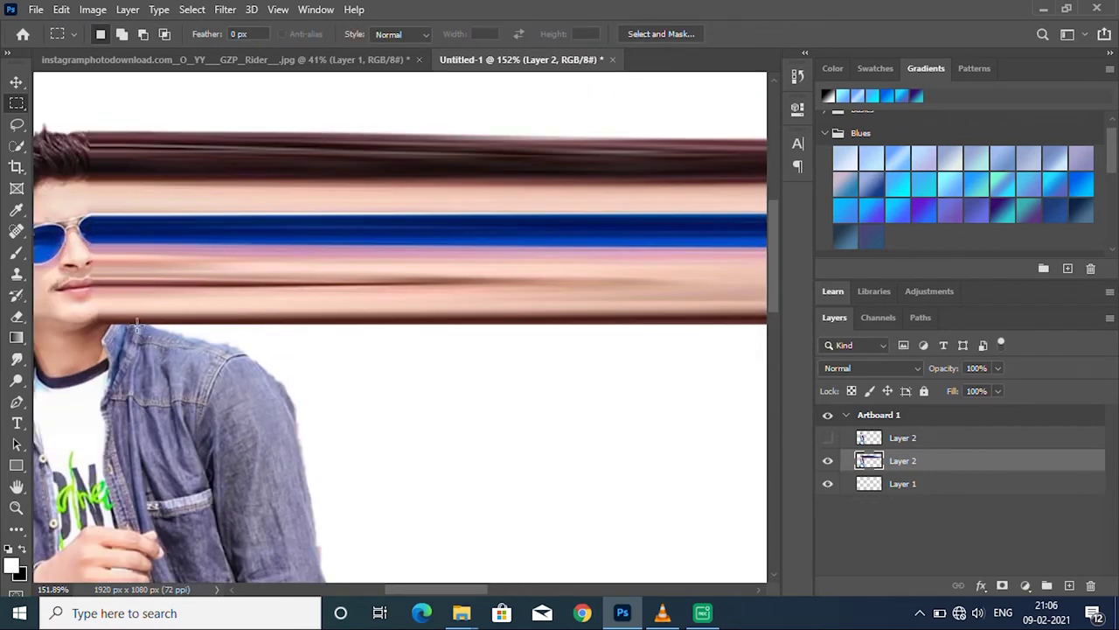
Step: Stretch a thin strip across the lower face far right across the canvas
drag(190, 346, 250, 358)
alt+scroll(78, 381, down, 3)
key(ctrl+t)
alt+scroll(81, 385, down, 2)
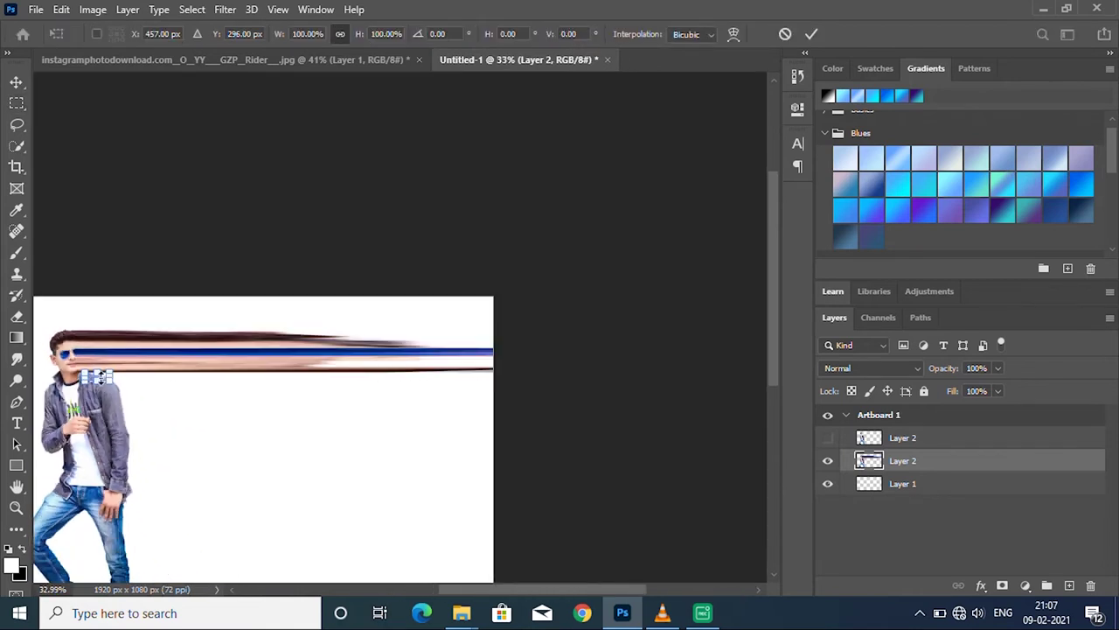
drag(112, 376, 586, 382)
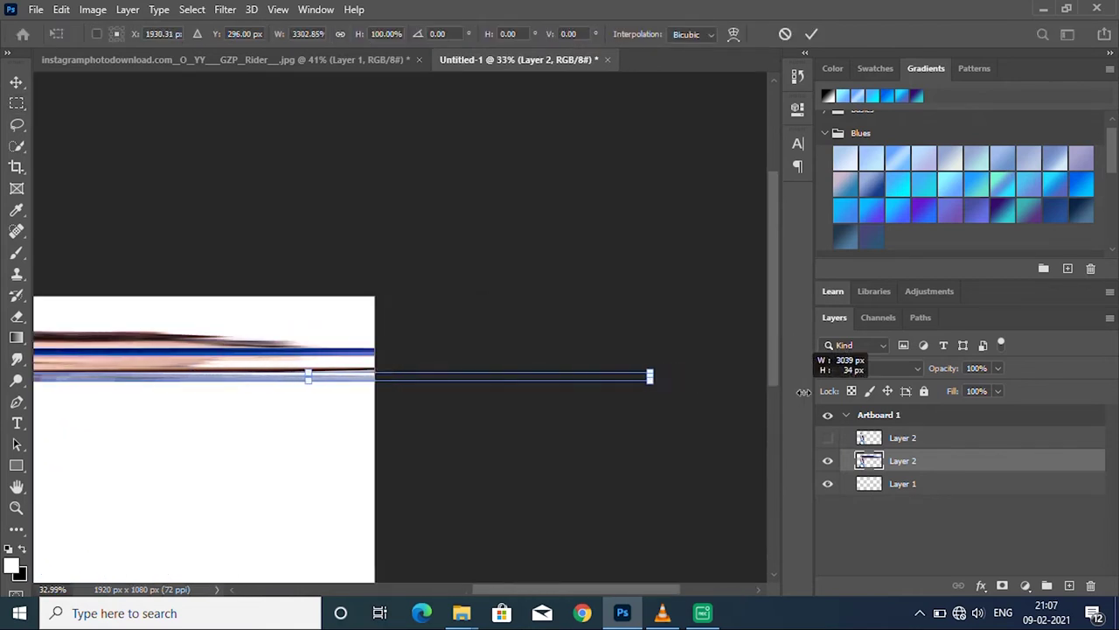
alt+scroll(586, 382, down, 2)
alt+scroll(253, 346, up, 1)
key(Return)
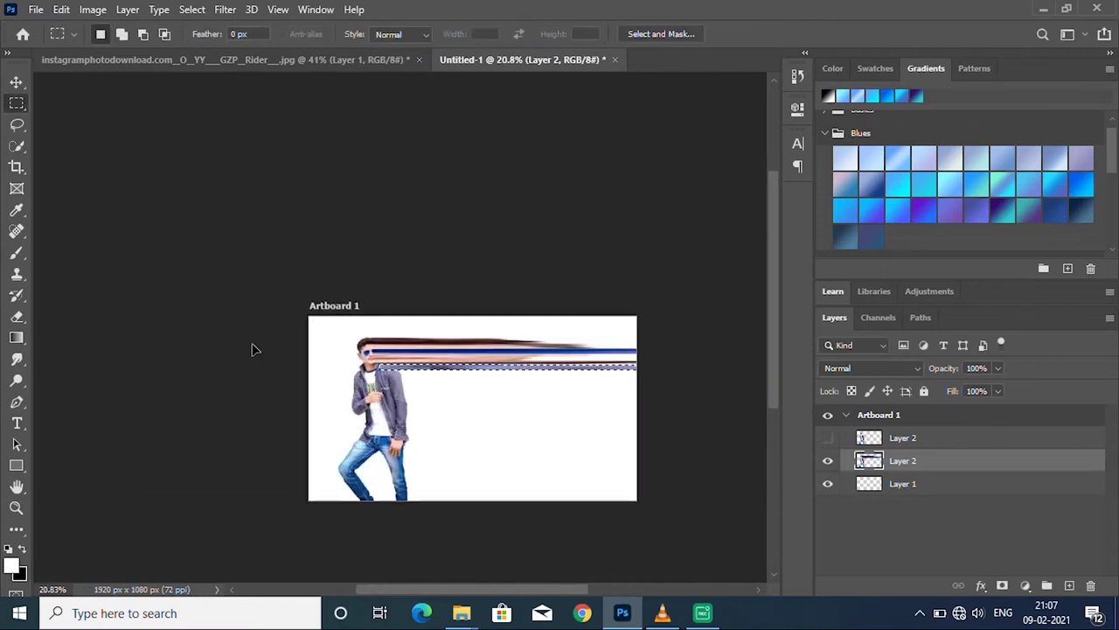
alt+scroll(276, 339, up, 1)
alt+scroll(451, 400, up, 3)
ctrl+scroll(358, 341, left, 1)
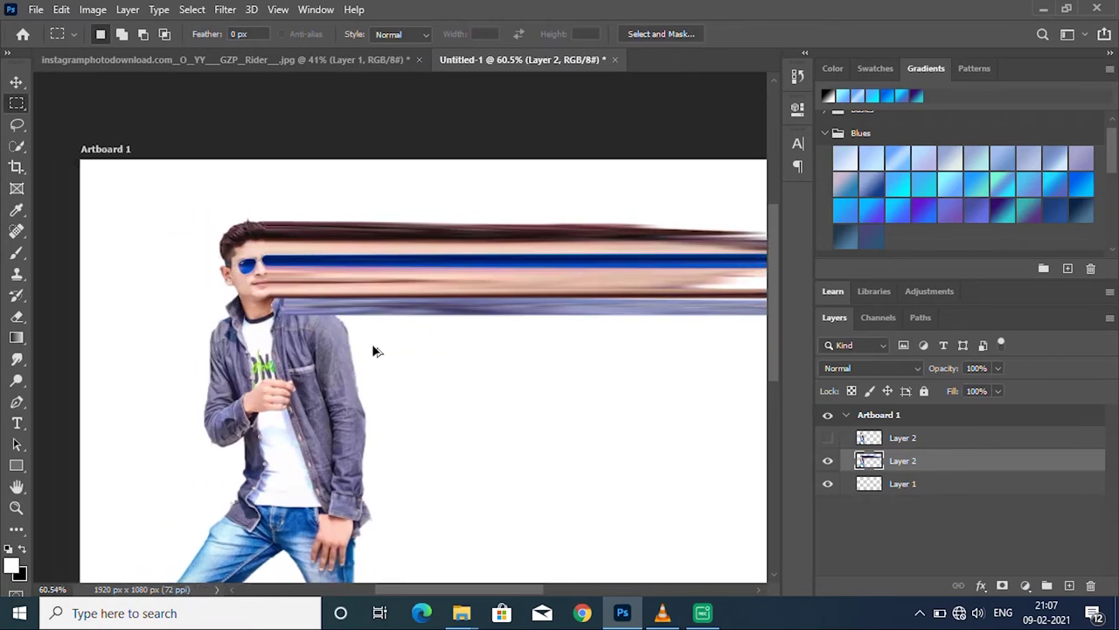
alt+scroll(378, 349, up, 1)
alt+scroll(358, 328, up, 1)
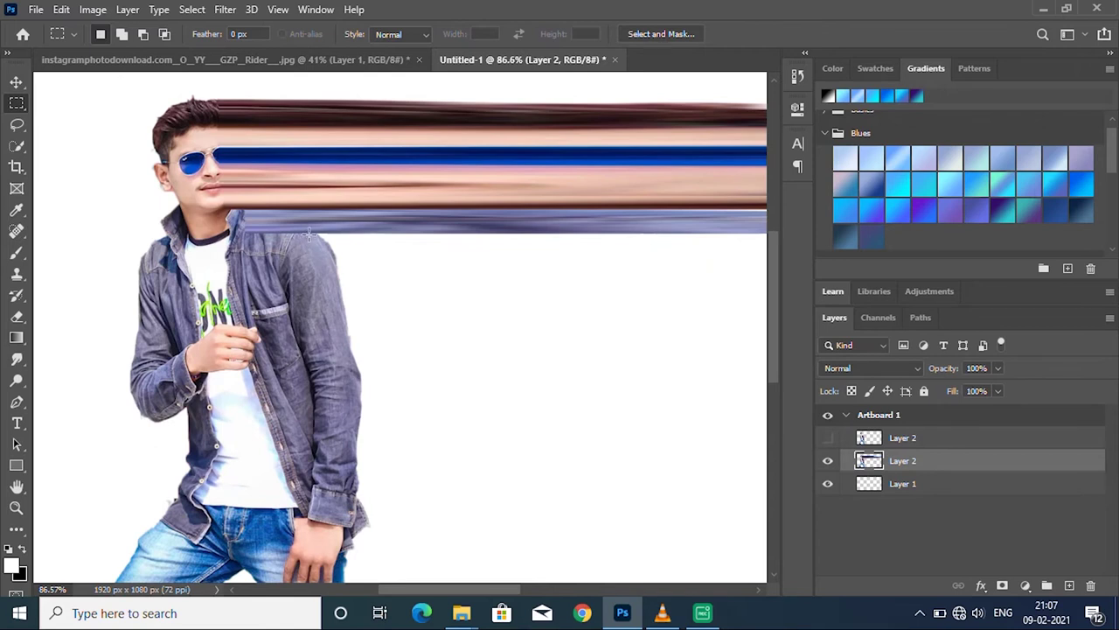
drag(311, 233, 378, 487)
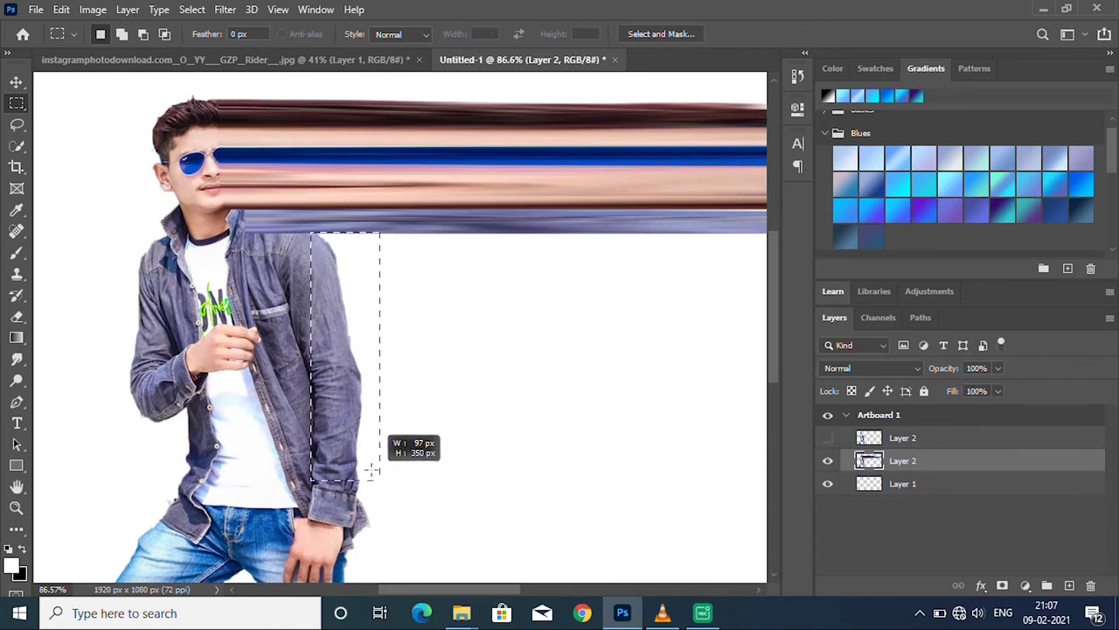
drag(378, 486, 371, 486)
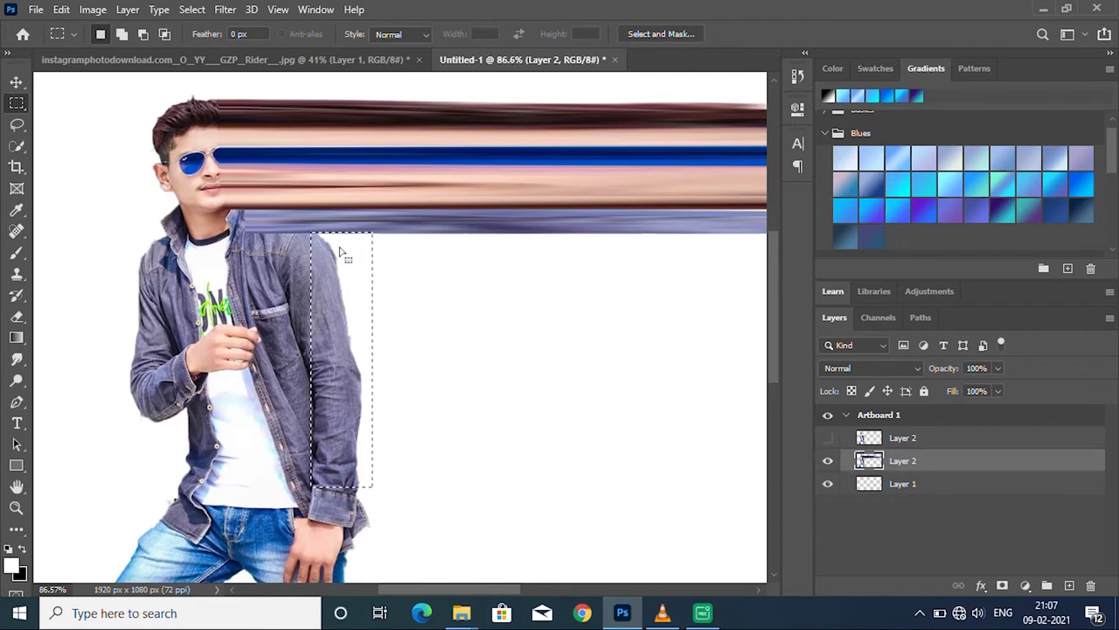
key(ctrl+minus)
key(ctrl+minus)
key(ctrl+t)
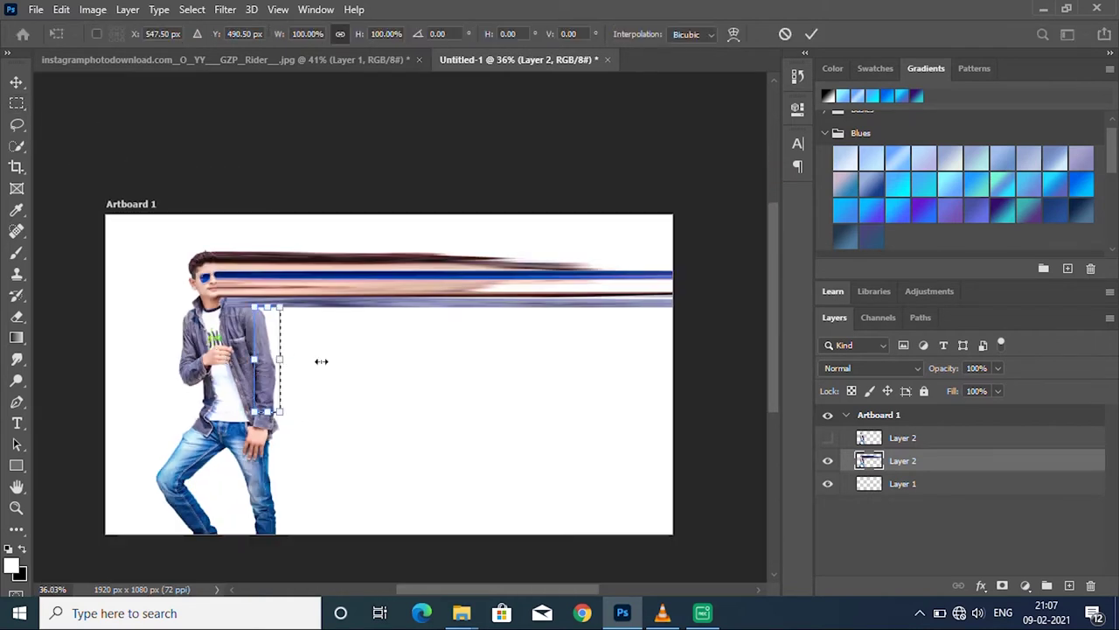
drag(279, 359, 635, 352)
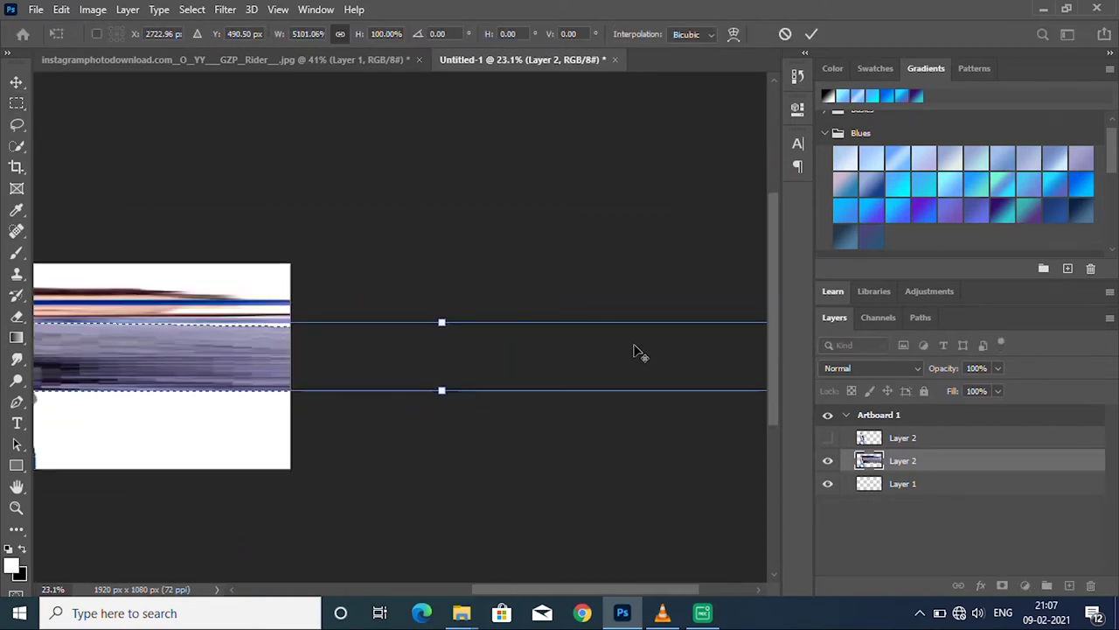
key(ctrl+minus)
key(ctrl+minus)
key(ctrl+minus)
key(Return)
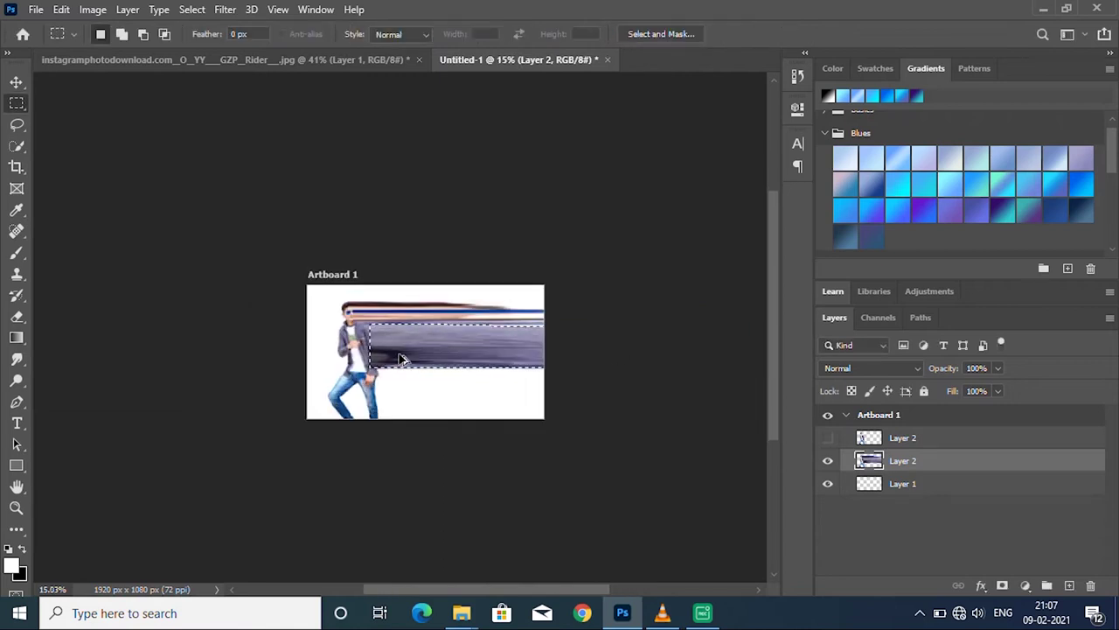
scroll(402, 367, up, 5)
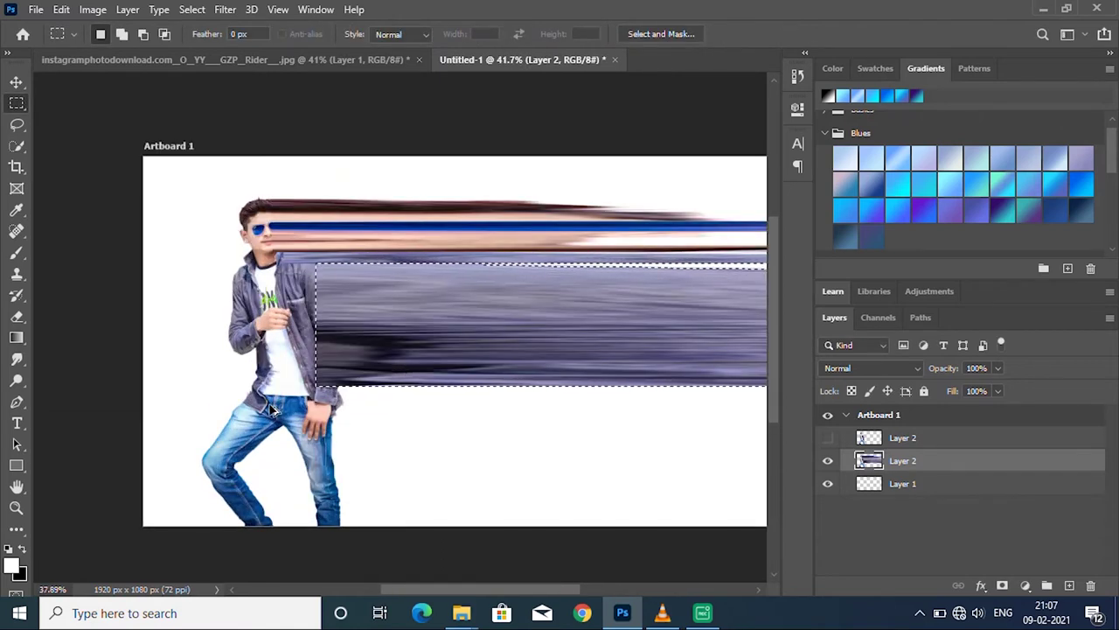
scroll(340, 370, down, 2)
key(ctrl+z)
scroll(340, 370, up, 5)
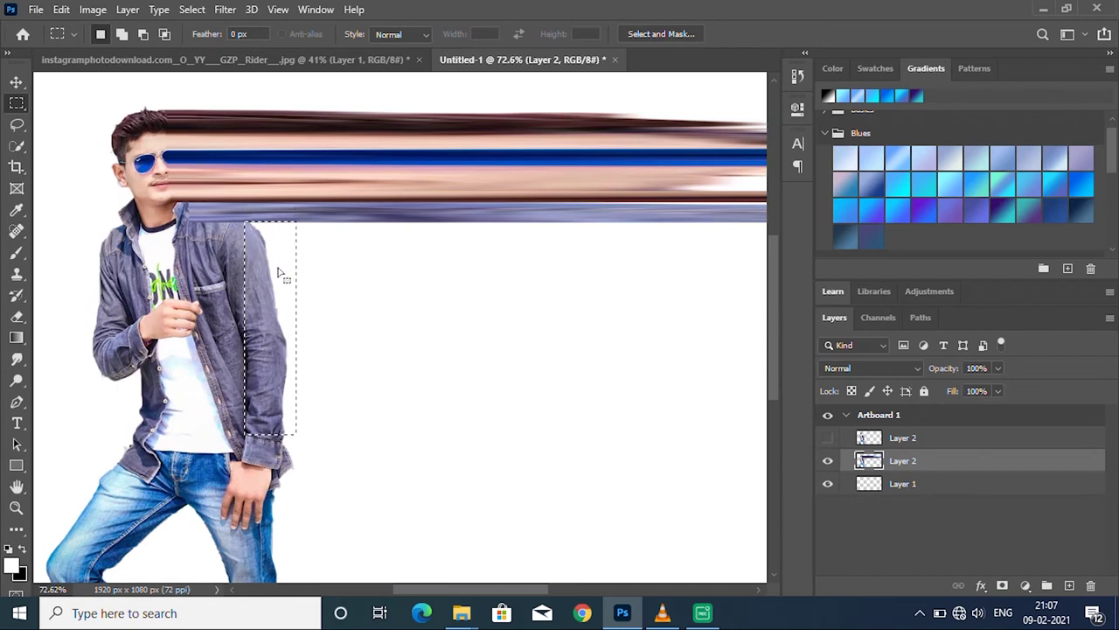
Step: Stretch a narrow jacket-shoulder strip across the canvas and deselect
drag(237, 208, 282, 282)
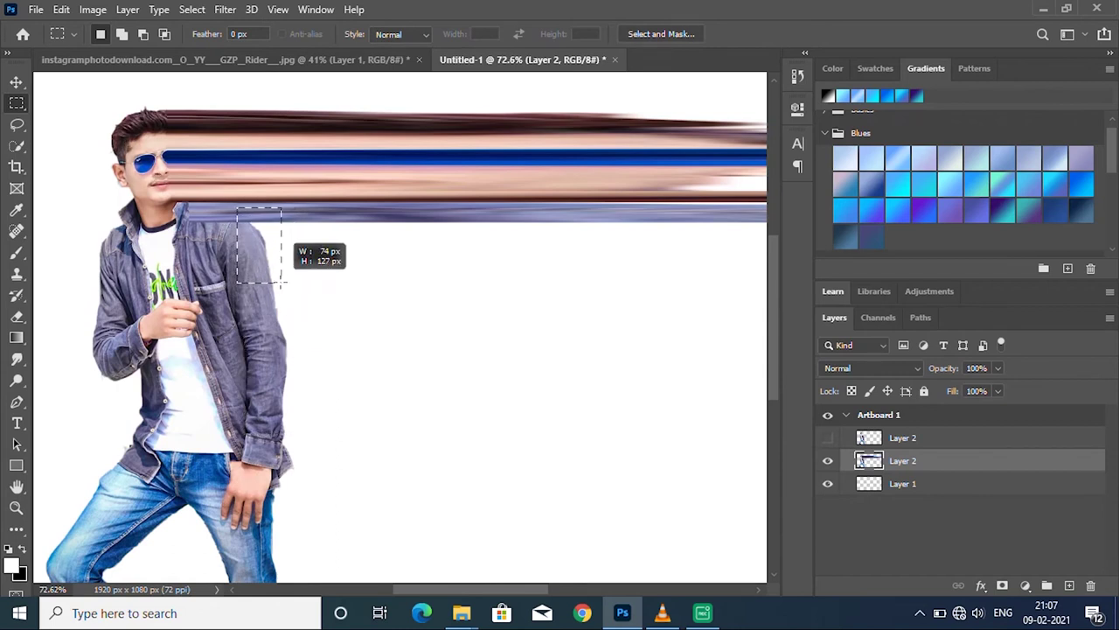
scroll(204, 265, down, 2)
scroll(205, 266, up, 2)
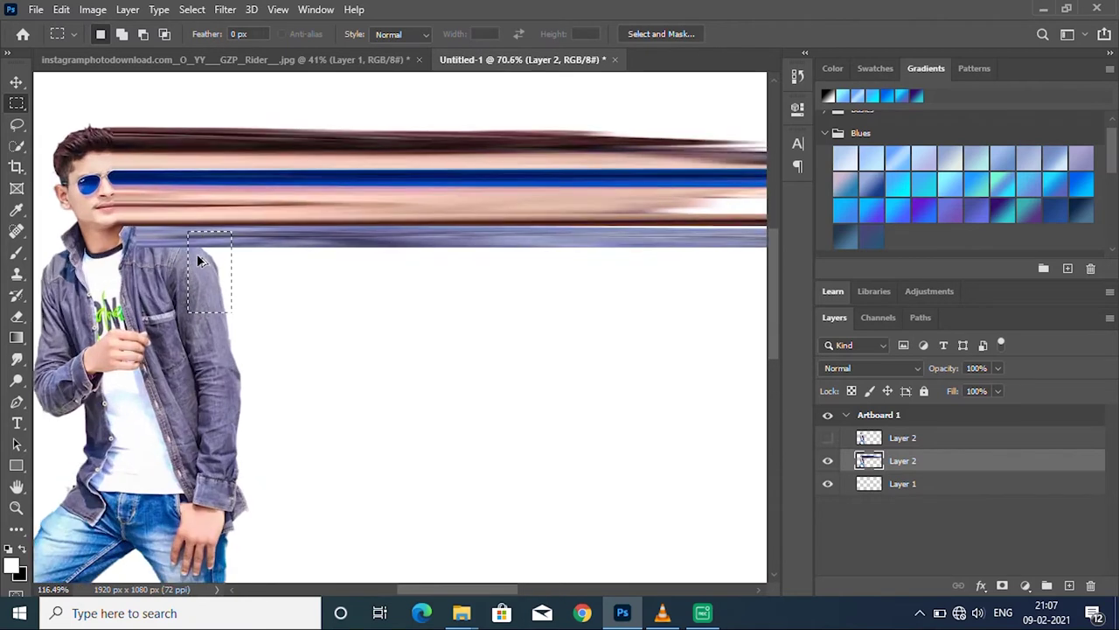
scroll(197, 253, up, 2)
drag(184, 241, 234, 360)
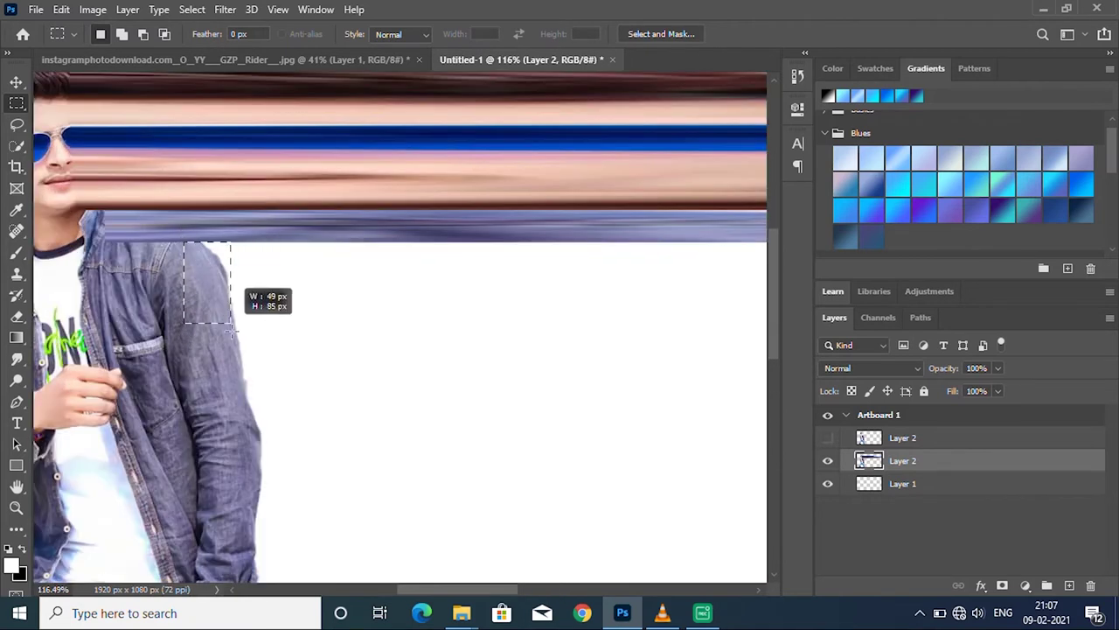
key(ctrl+t)
mouse_move(238, 297)
mouse_down()
mouse_move(939, 295)
mouse_move(894, 324)
mouse_up()
scroll(612, 337, down, 4)
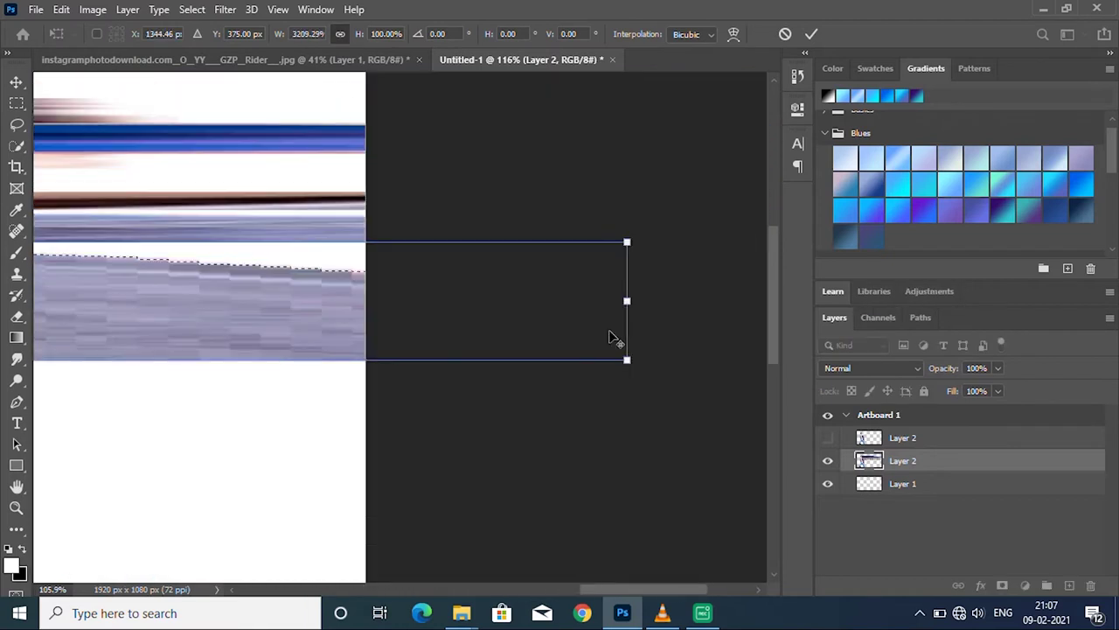
scroll(531, 353, up, 2)
scroll(64, 363, up, 3)
scroll(64, 363, up, 2)
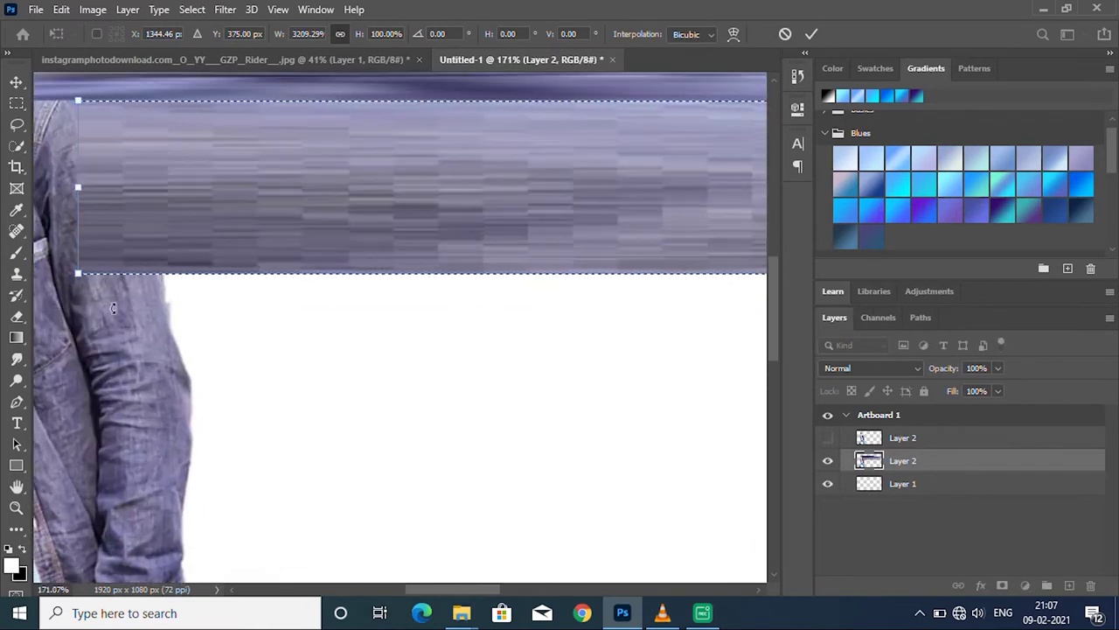
key(Return)
key(ctrl+d)
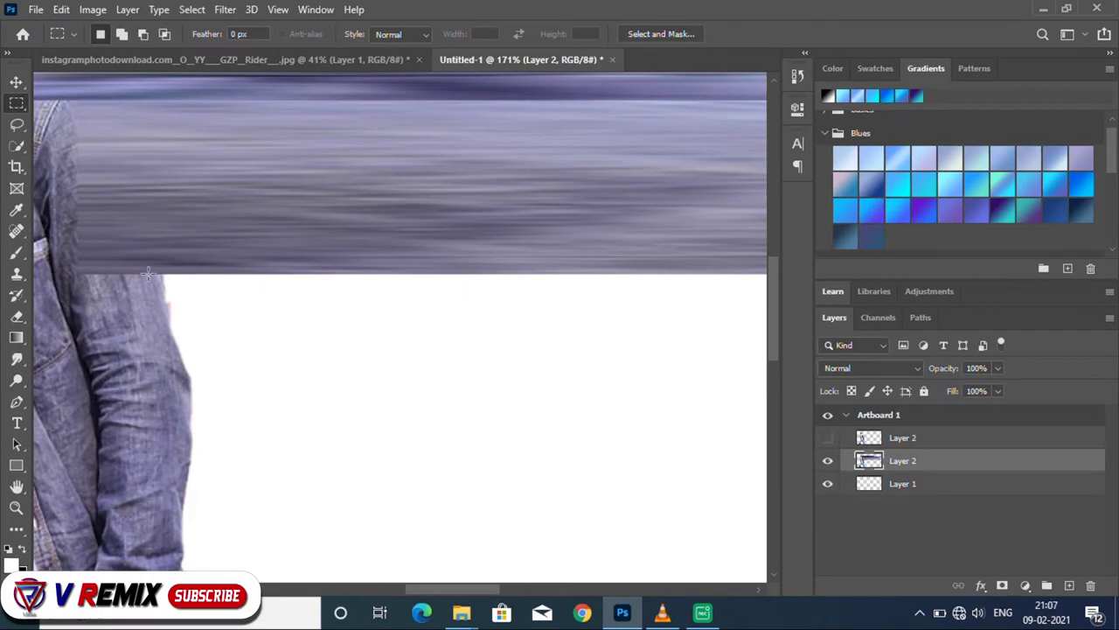
Step: Stretch a sleeve strip below the streaks to the right, then select a lower-sleeve strip
drag(114, 273, 189, 387)
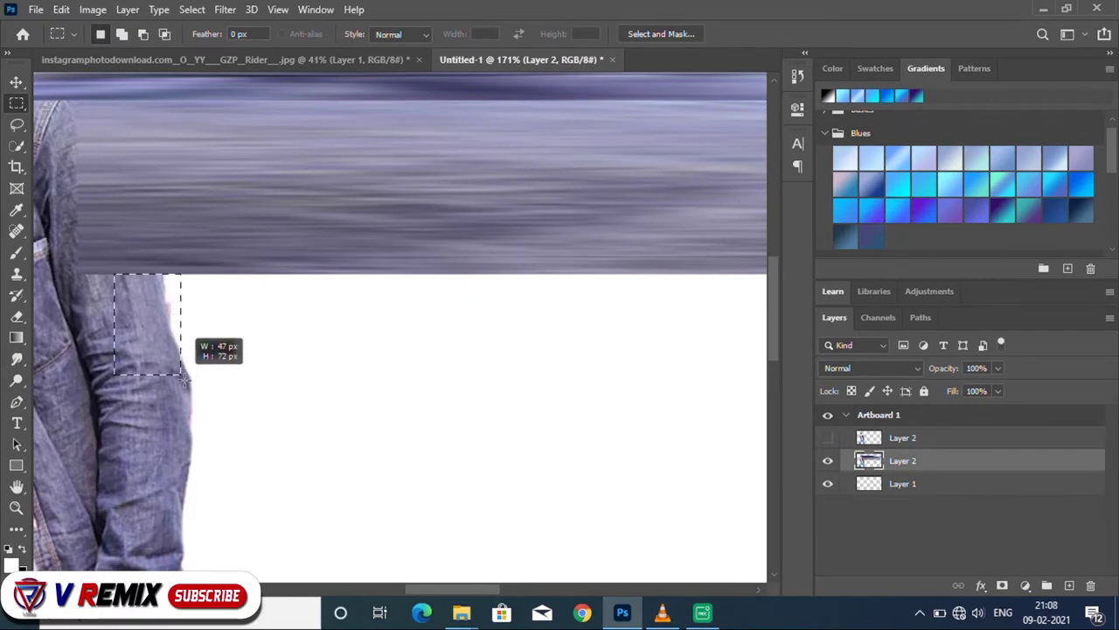
key(ctrl+t)
scroll(186, 382, down, 1)
scroll(186, 382, down, 2)
mouse_move(162, 351)
mouse_down()
mouse_move(960, 345)
mouse_move(704, 342)
mouse_up()
scroll(575, 379, down, 3)
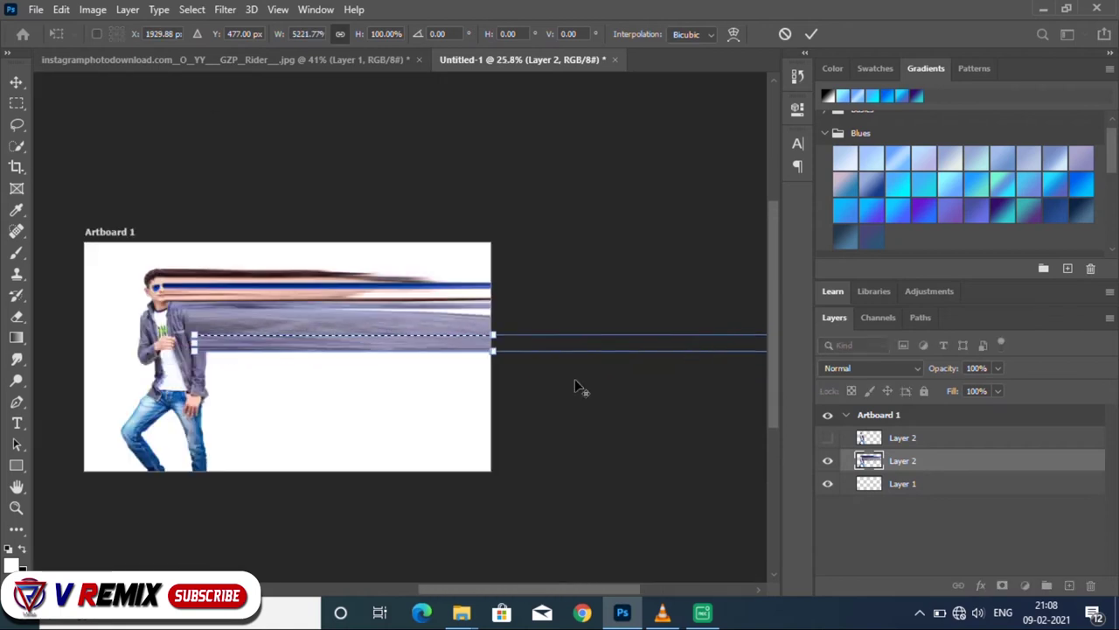
scroll(275, 400, up, 1)
scroll(202, 427, up, 1)
scroll(188, 437, up, 1)
scroll(152, 444, up, 1)
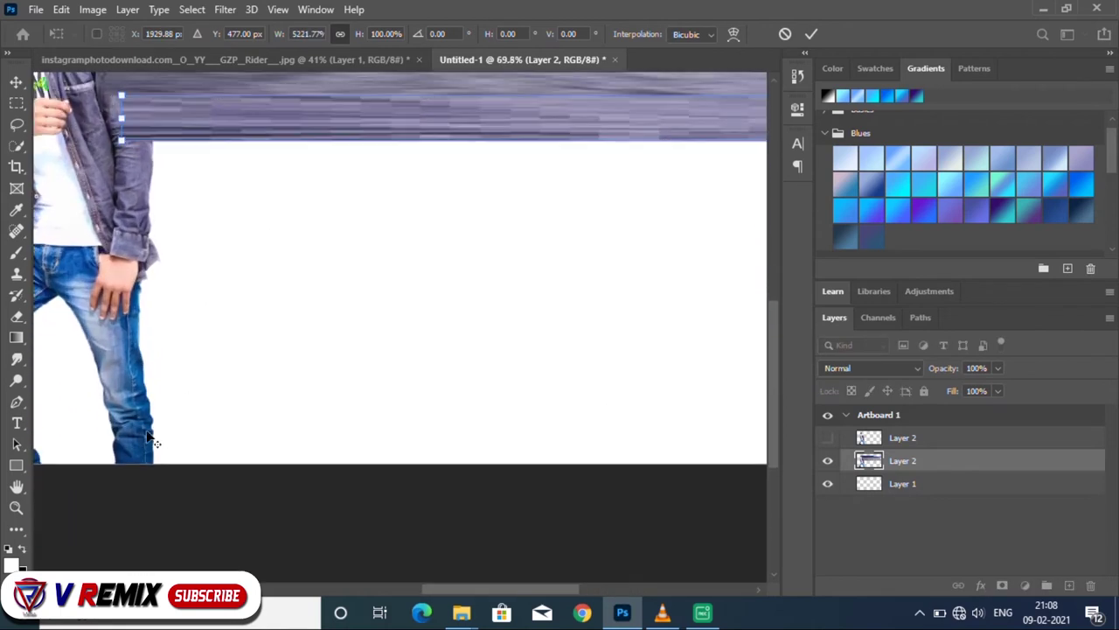
scroll(153, 433, up, 1)
key(Return)
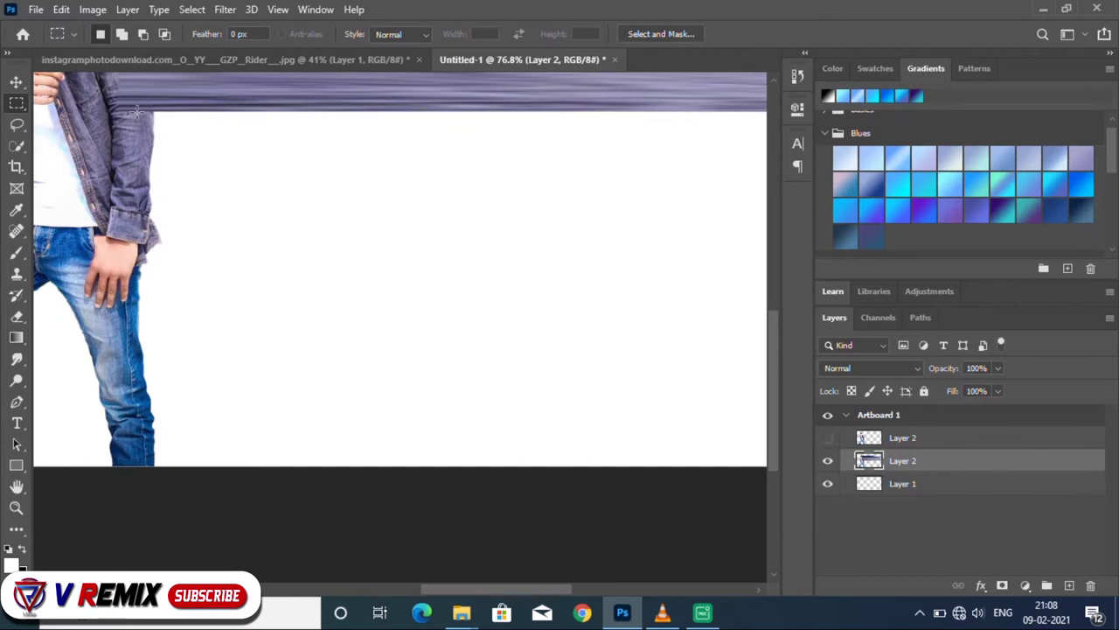
drag(173, 166, 170, 244)
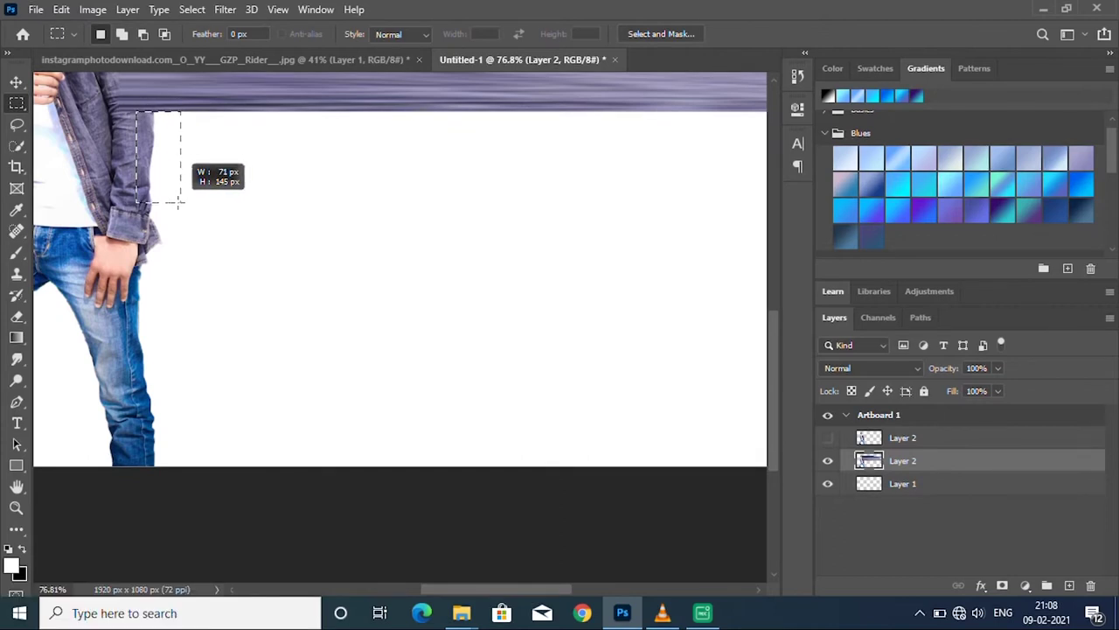
Step: Stretch the lower sleeve strip far right across the canvas and commit it
click(169, 249)
key(ctrl+t)
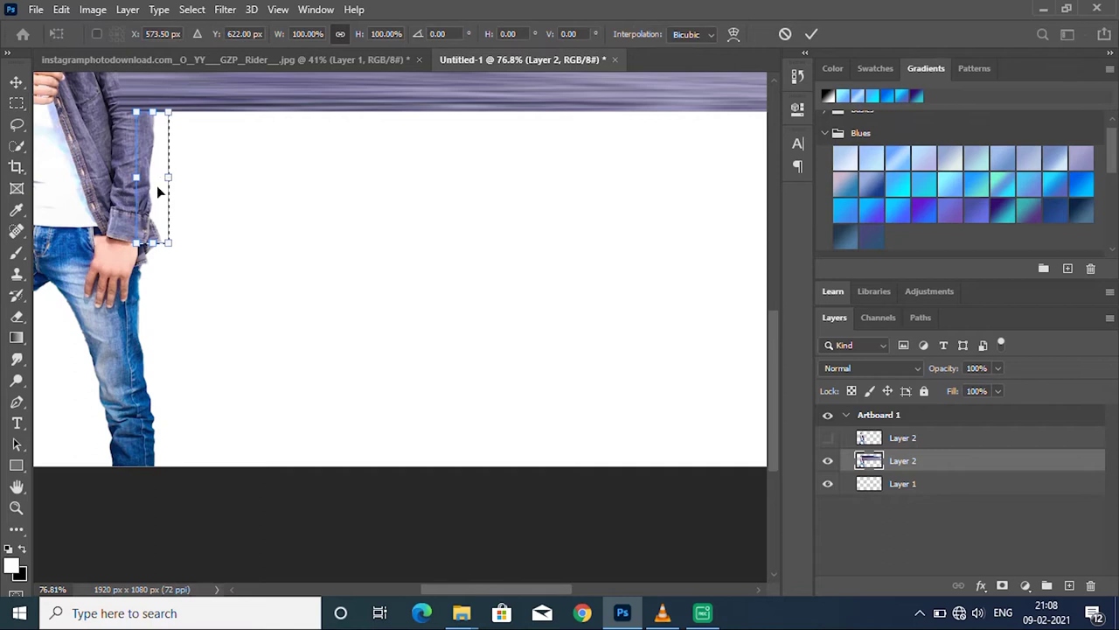
drag(167, 179, 516, 219)
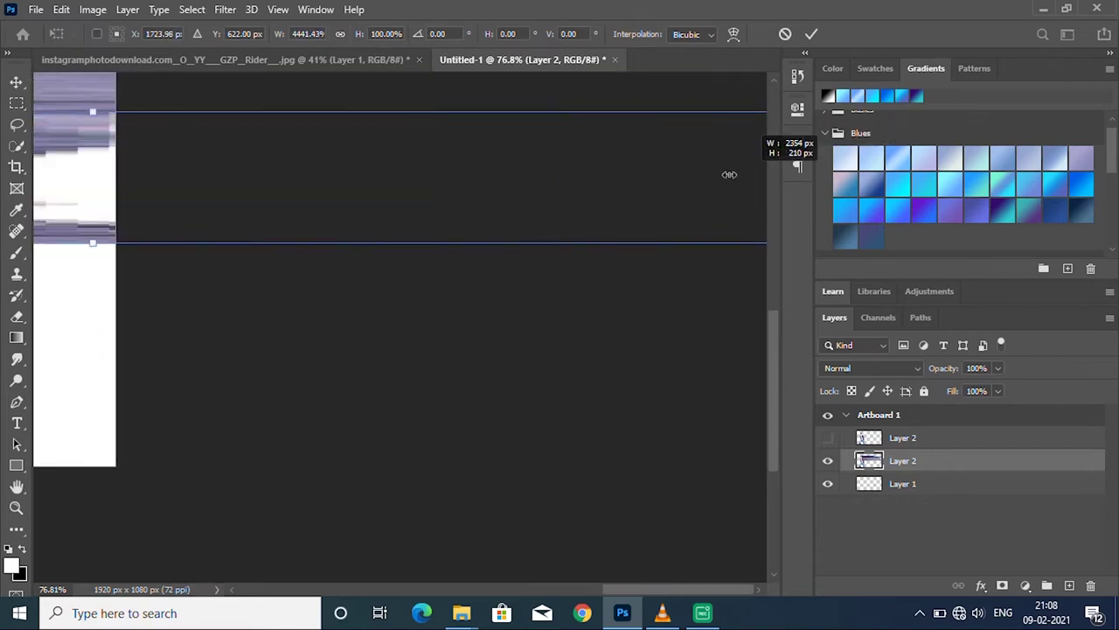
drag(516, 219, 587, 217)
scroll(587, 218, down, 5)
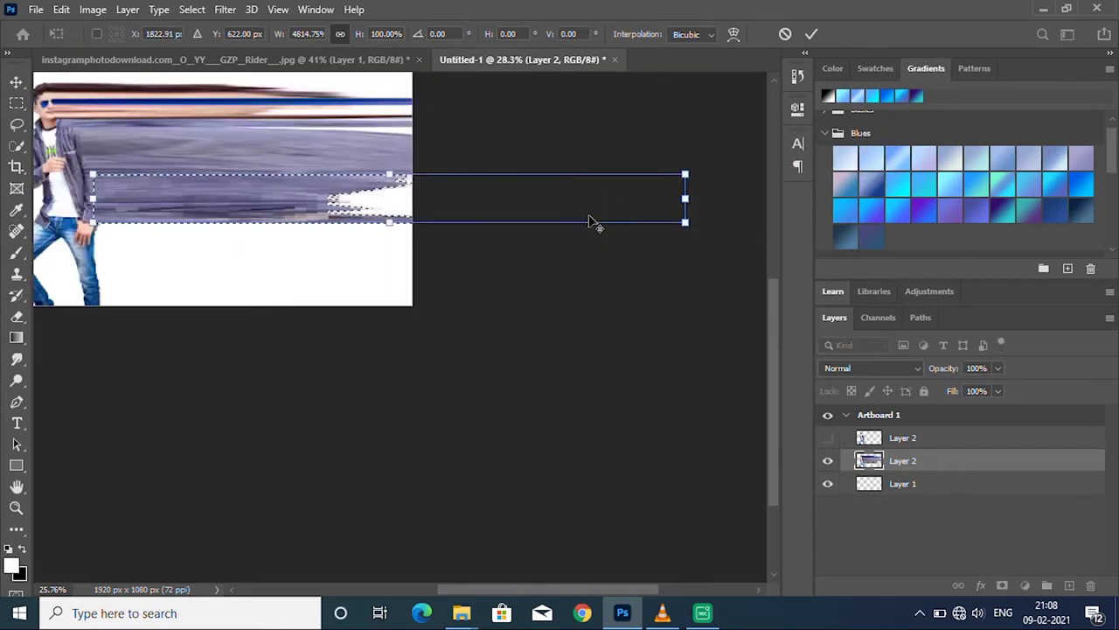
scroll(586, 218, down, 2)
scroll(327, 233, up, 2)
scroll(288, 178, up, 2)
scroll(243, 138, up, 1)
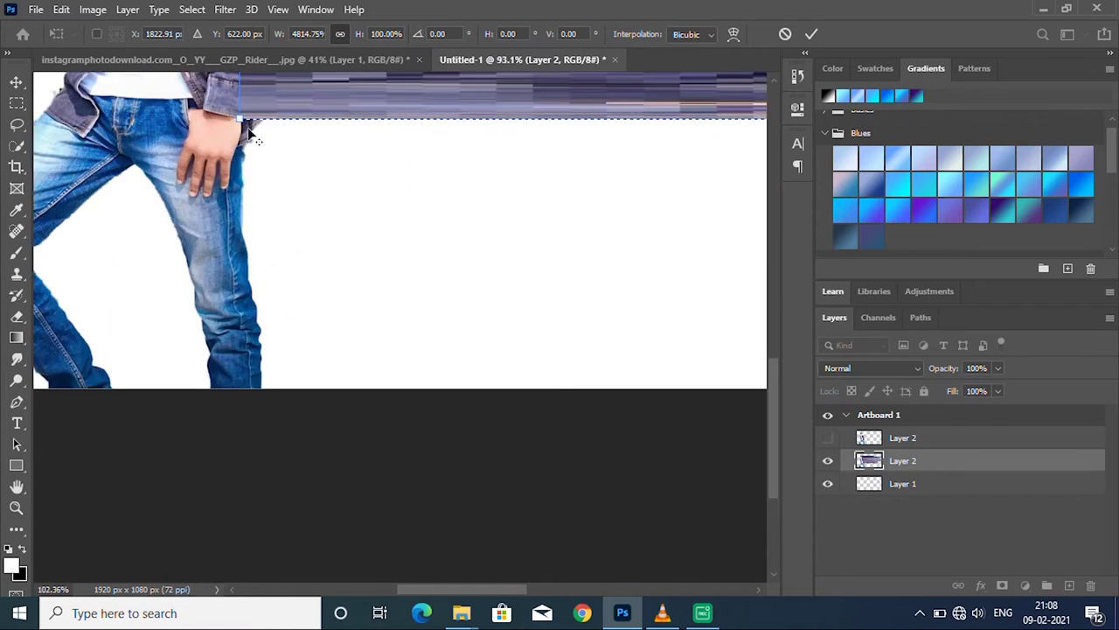
scroll(250, 126, up, 2)
scroll(249, 175, up, 2)
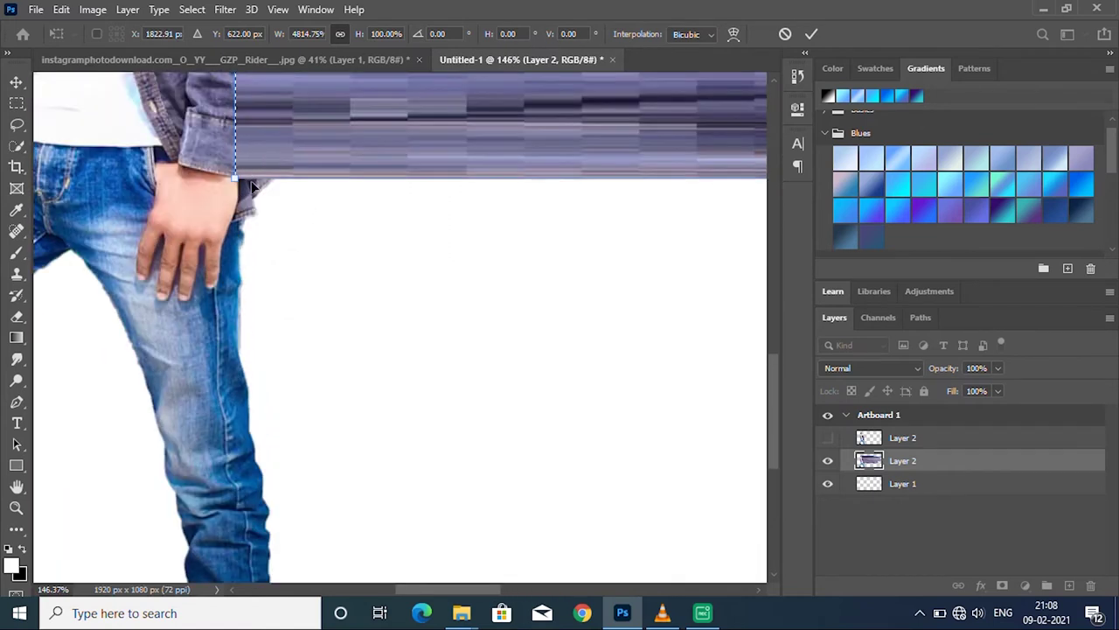
key(Return)
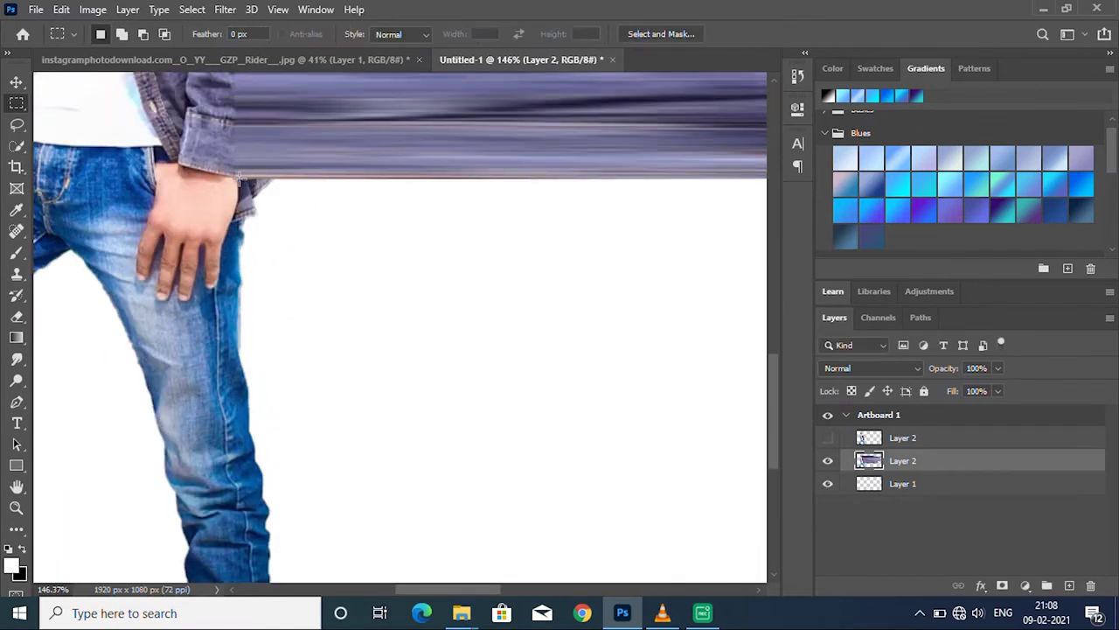
Step: Stretch a thin slice beside the jeans edge far right, commit it, and bring up the save prompt
drag(230, 177, 281, 316)
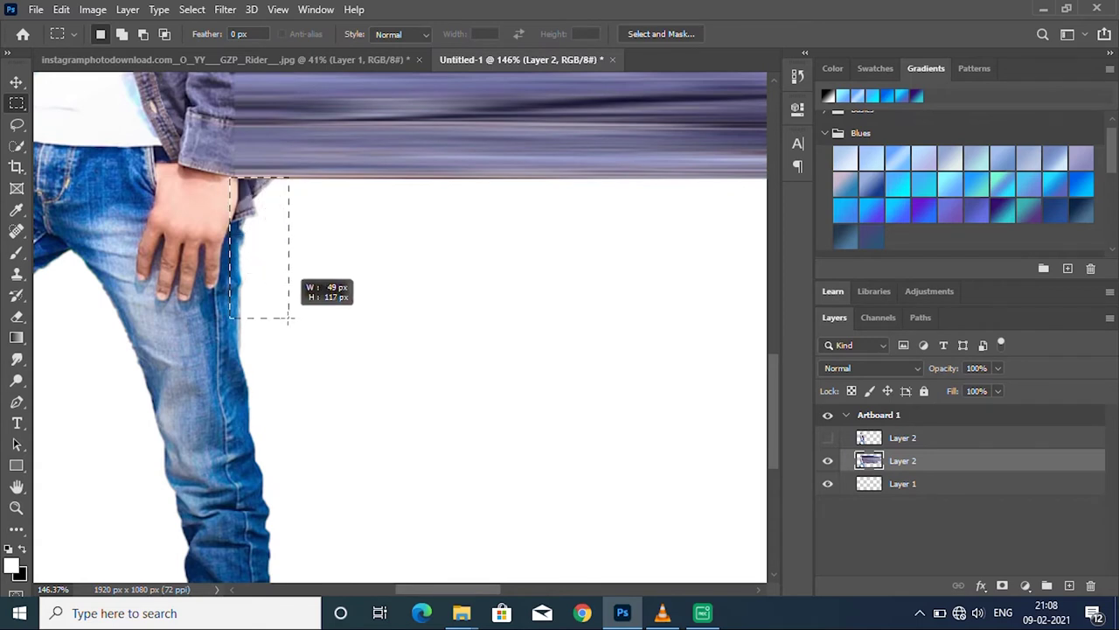
scroll(281, 315, down, 1)
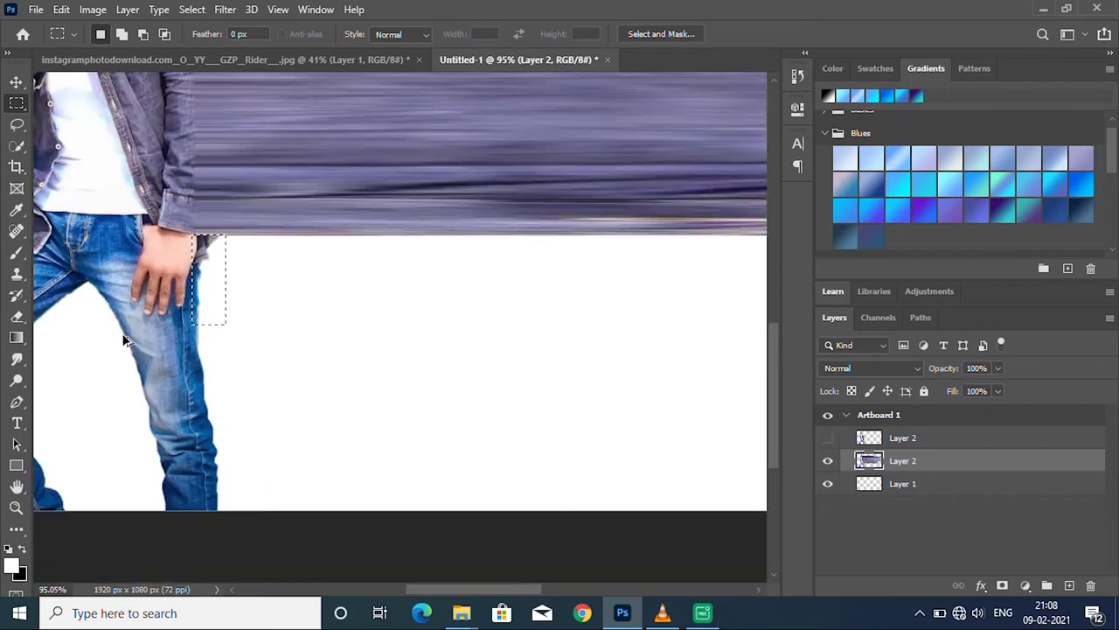
scroll(253, 306, down, 1)
key(ctrl+t)
drag(190, 299, 626, 307)
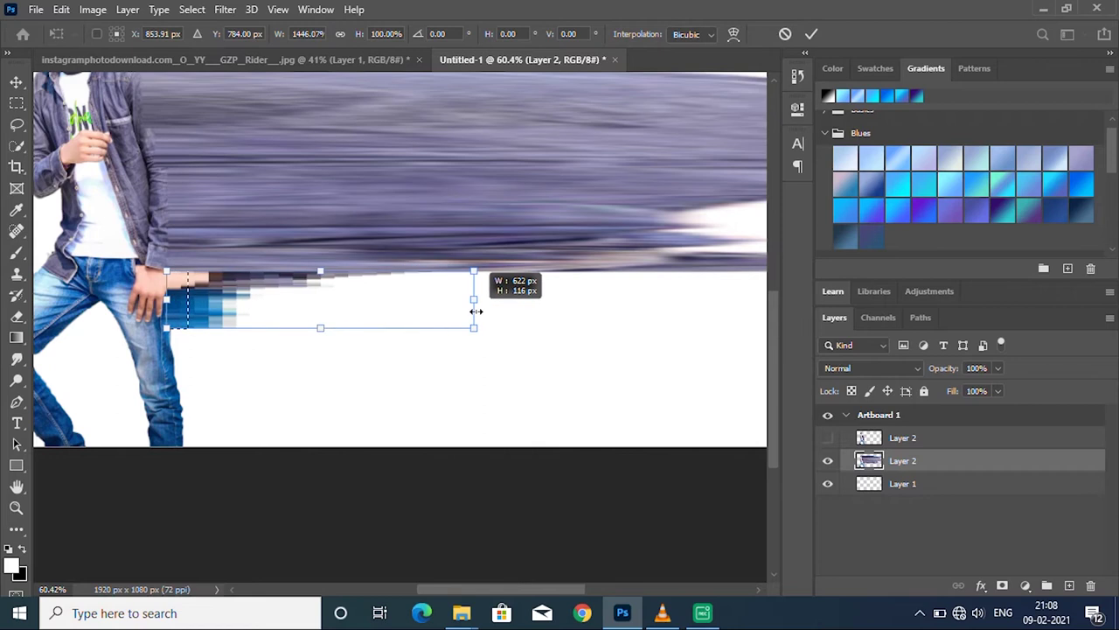
scroll(475, 299, down, 1)
scroll(235, 358, down, 1)
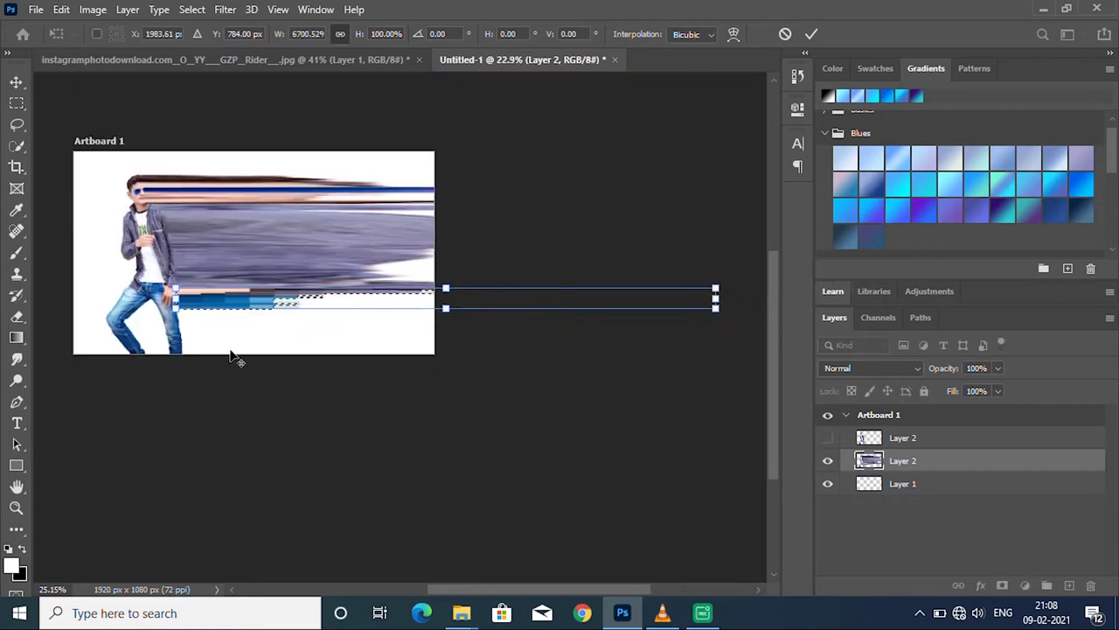
scroll(181, 315, up, 2)
scroll(149, 308, down, 1)
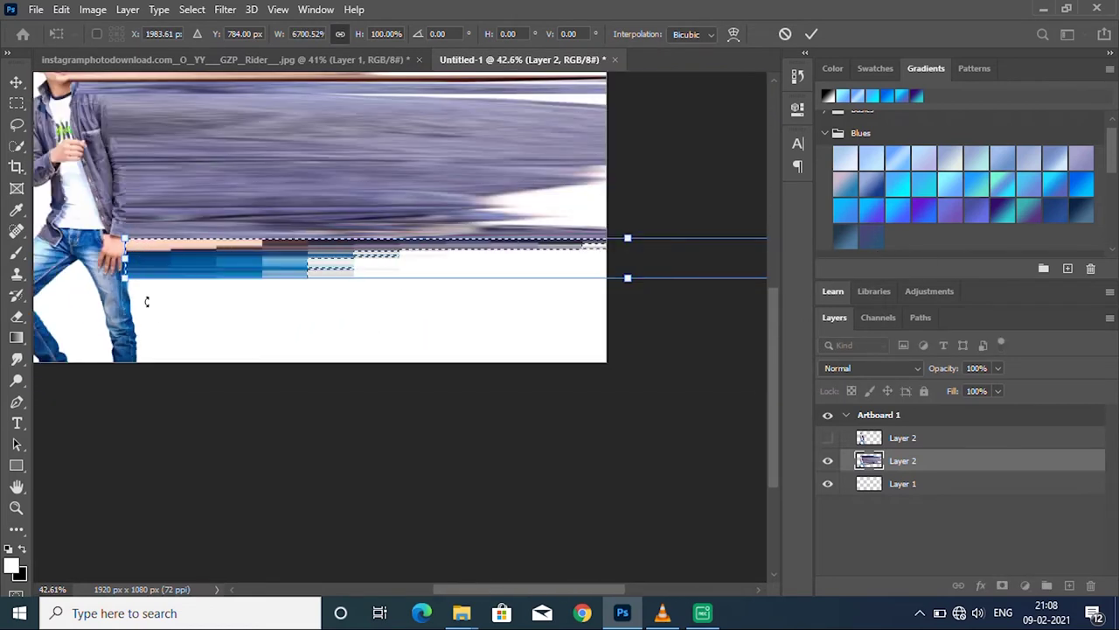
key(Return)
key(ctrl+s)
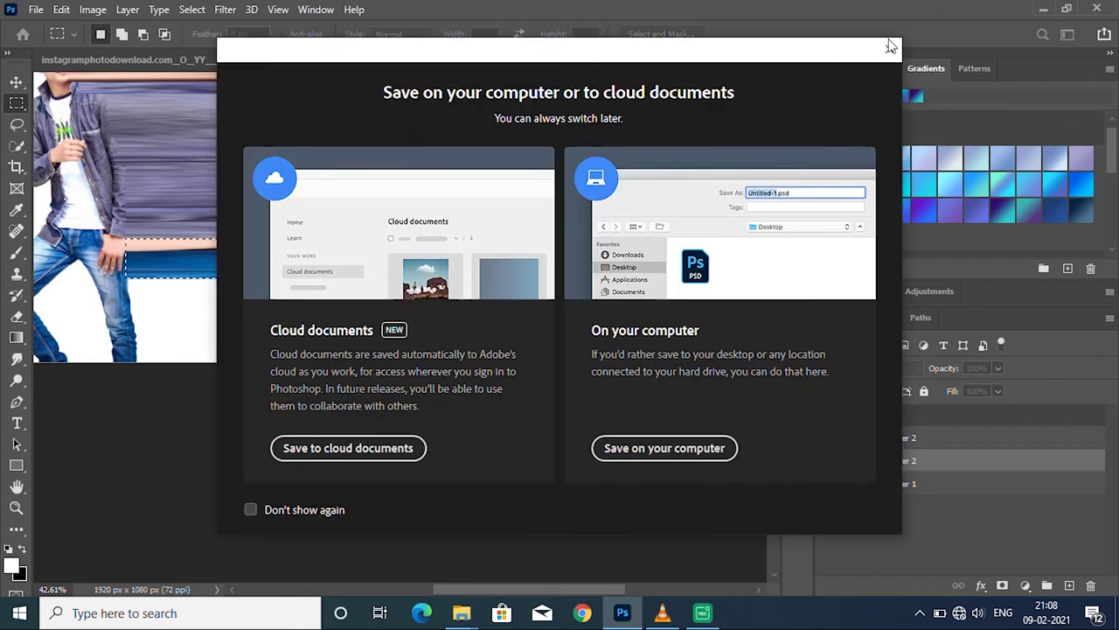
Step: Dismiss the save prompt, then stretch a jeans-corner patch far right and deselect
click(892, 45)
scroll(130, 246, up, 2)
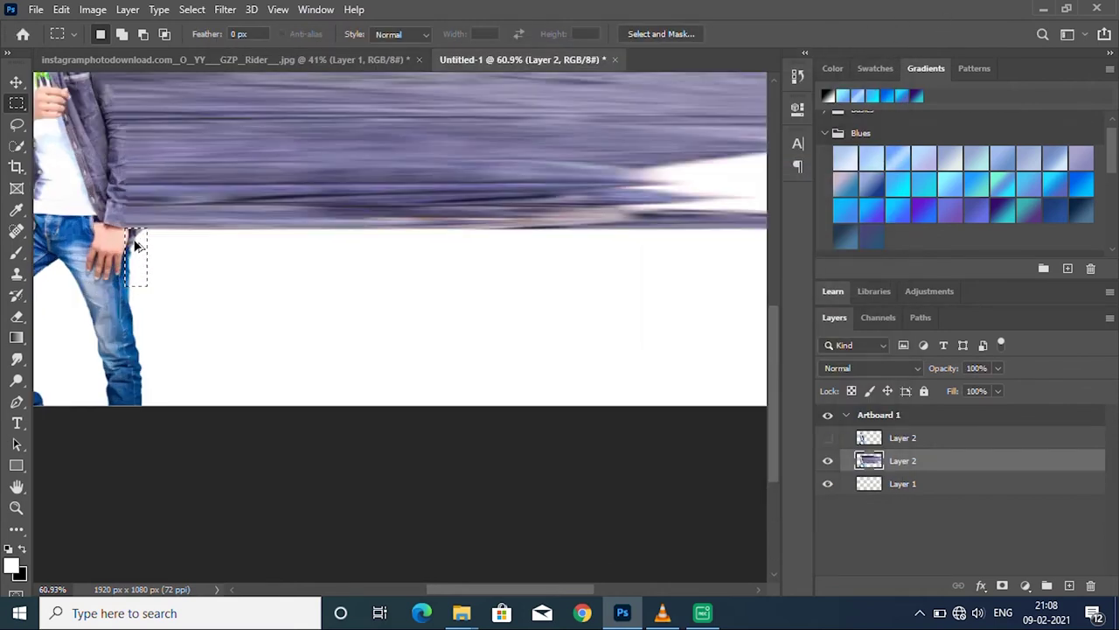
scroll(130, 246, up, 1)
scroll(131, 247, up, 2)
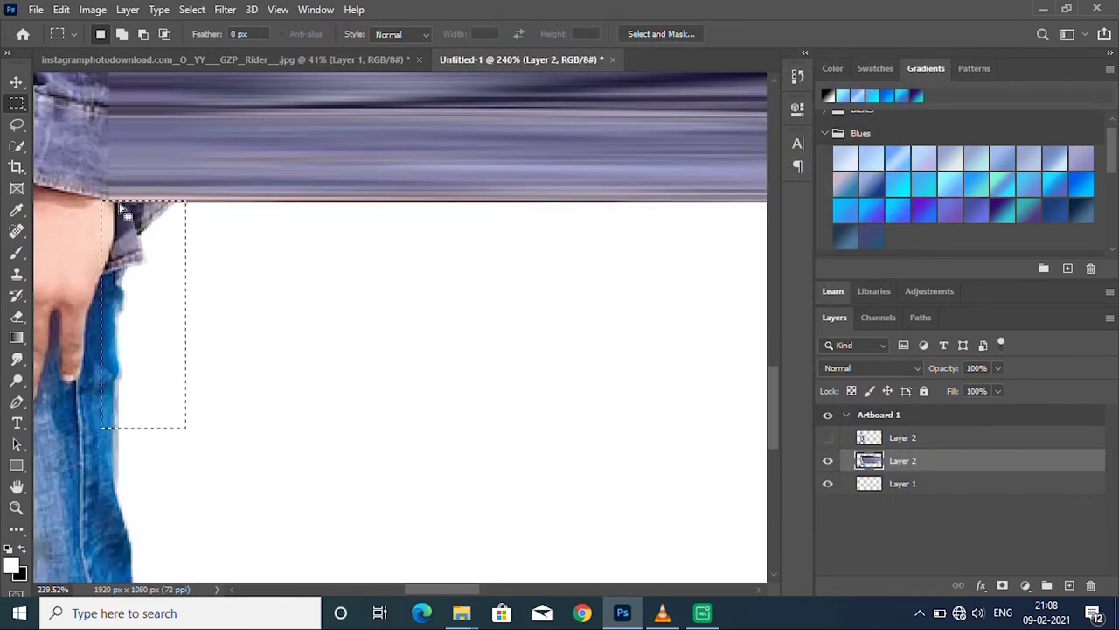
drag(115, 204, 155, 259)
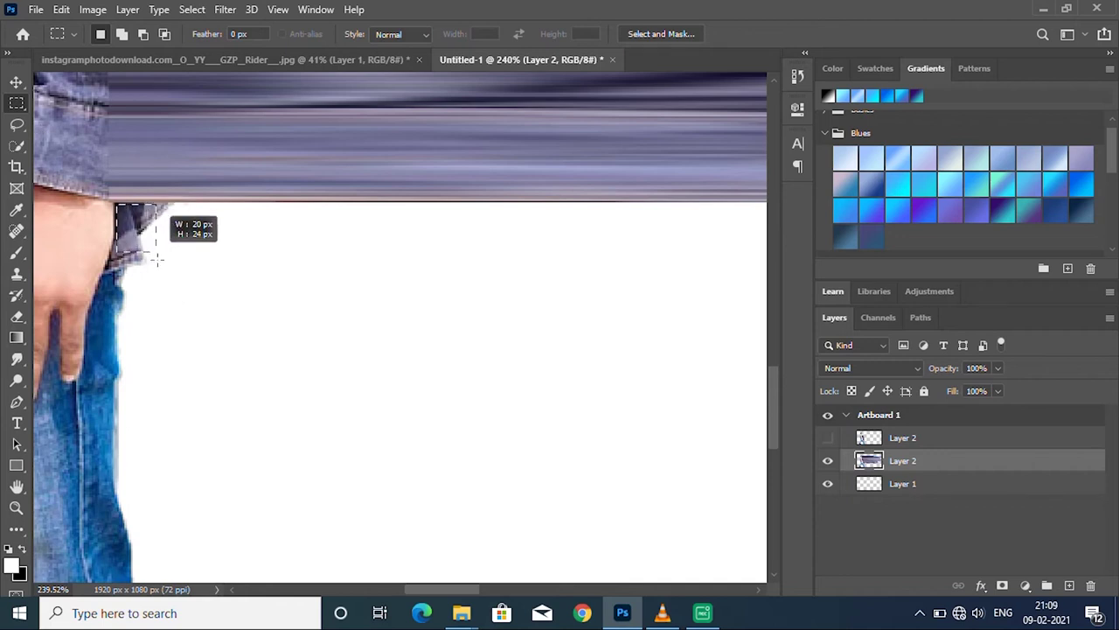
mouse_move(155, 259)
mouse_down()
mouse_move(518, 208)
mouse_move(775, 231)
mouse_up()
key(ctrl+t)
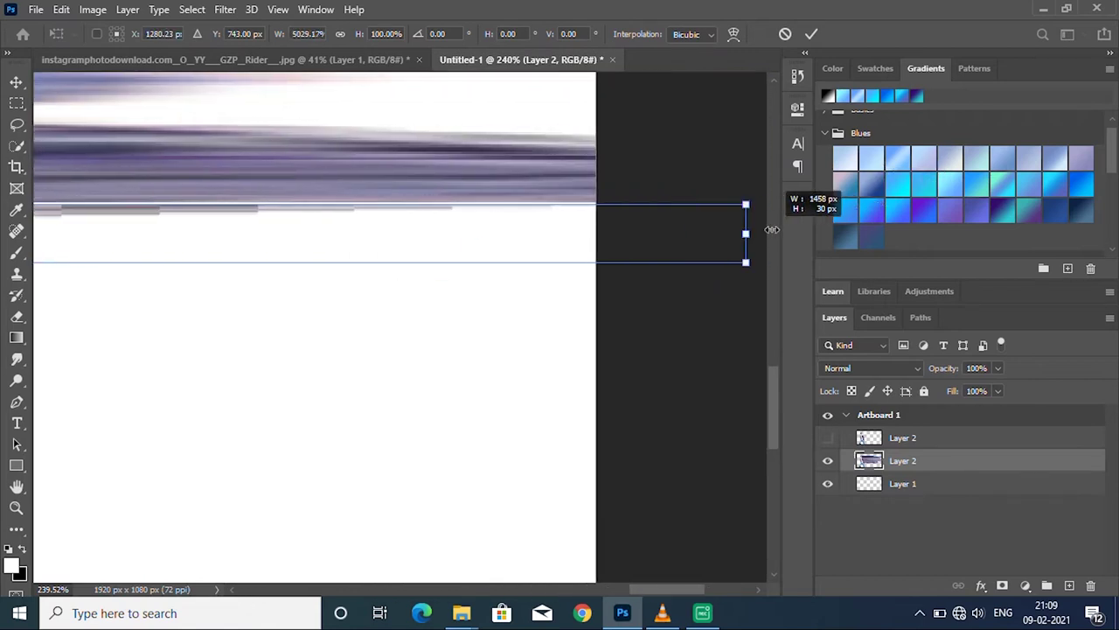
drag(775, 231, 627, 240)
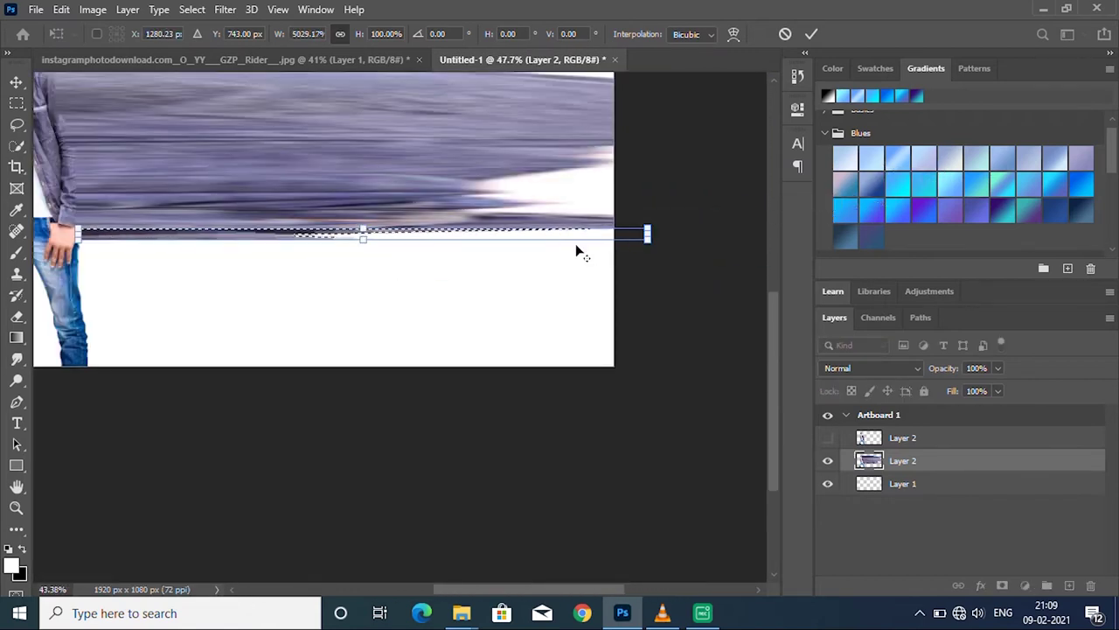
scroll(146, 238, up, 5)
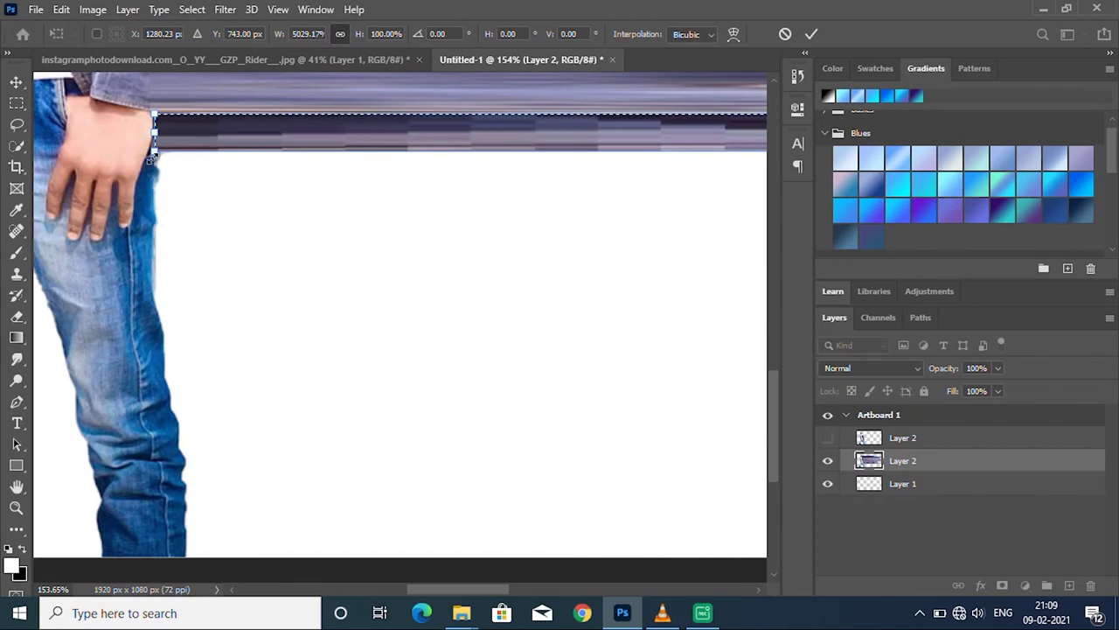
key(Return)
key(ctrl+d)
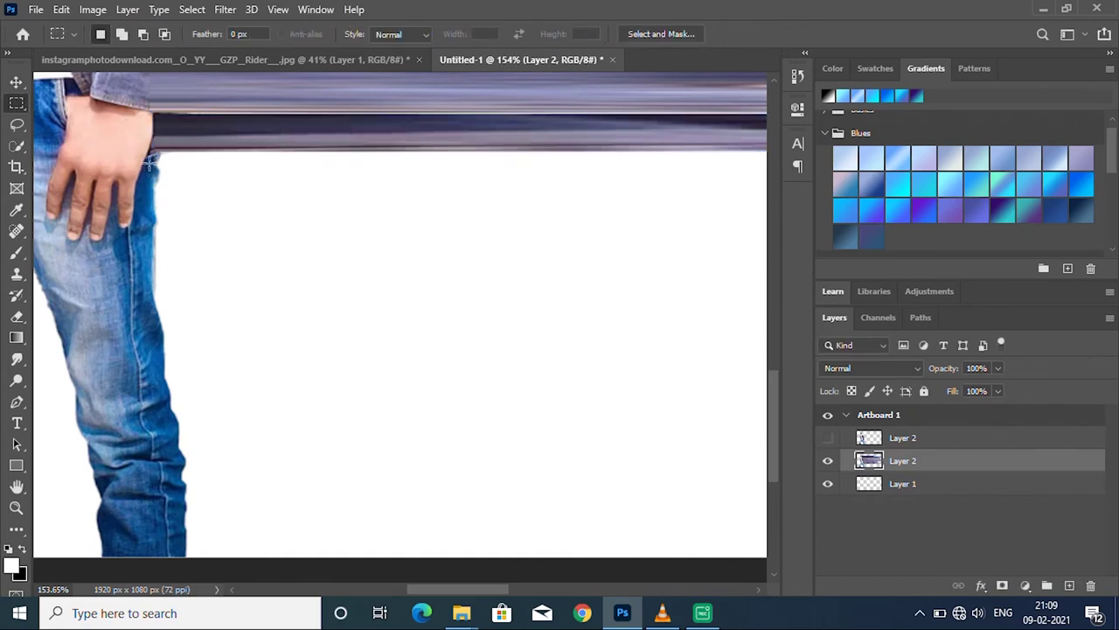
Step: Stretch a narrow slice over the jeans edge into long blue streaks
drag(163, 202, 173, 223)
scroll(149, 167, up, 5)
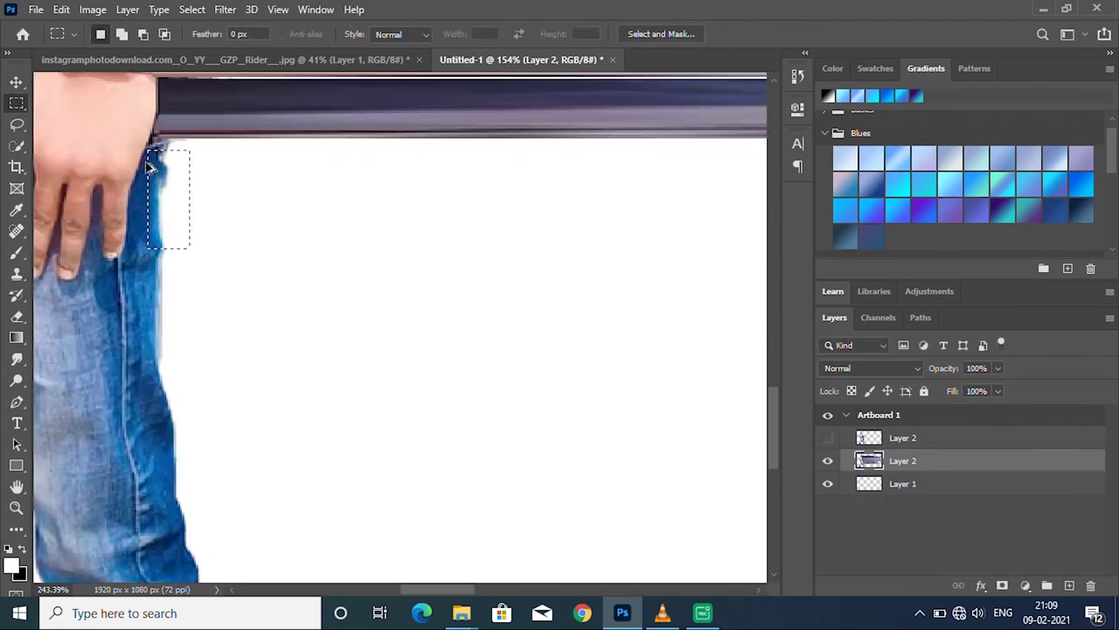
drag(154, 129, 179, 261)
scroll(105, 294, down, 3)
scroll(106, 291, down, 3)
key(ctrl+t)
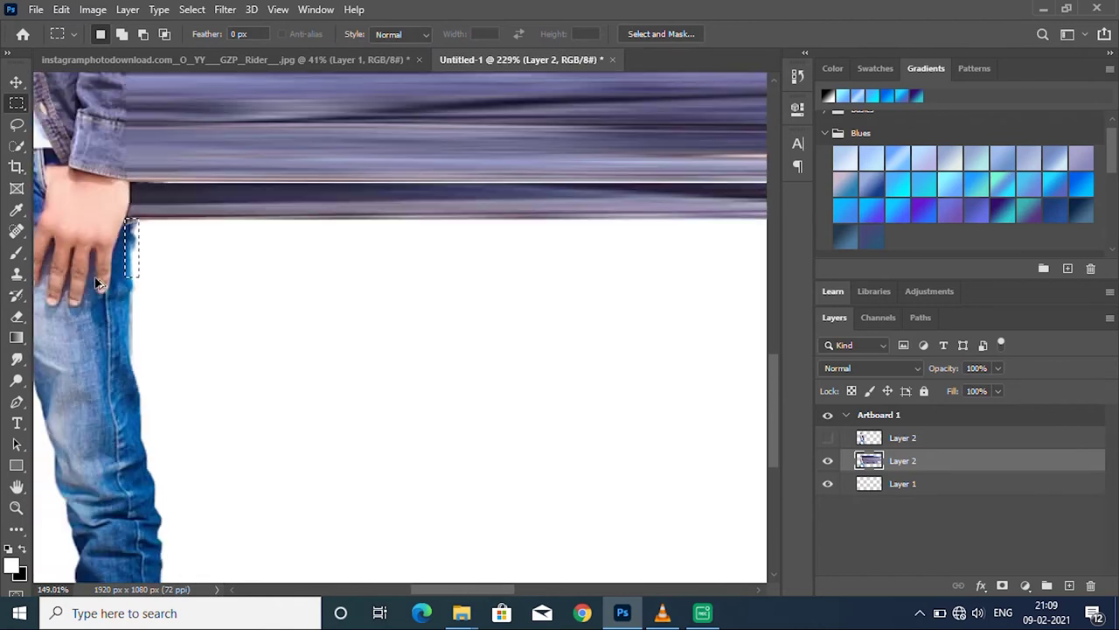
drag(141, 248, 983, 265)
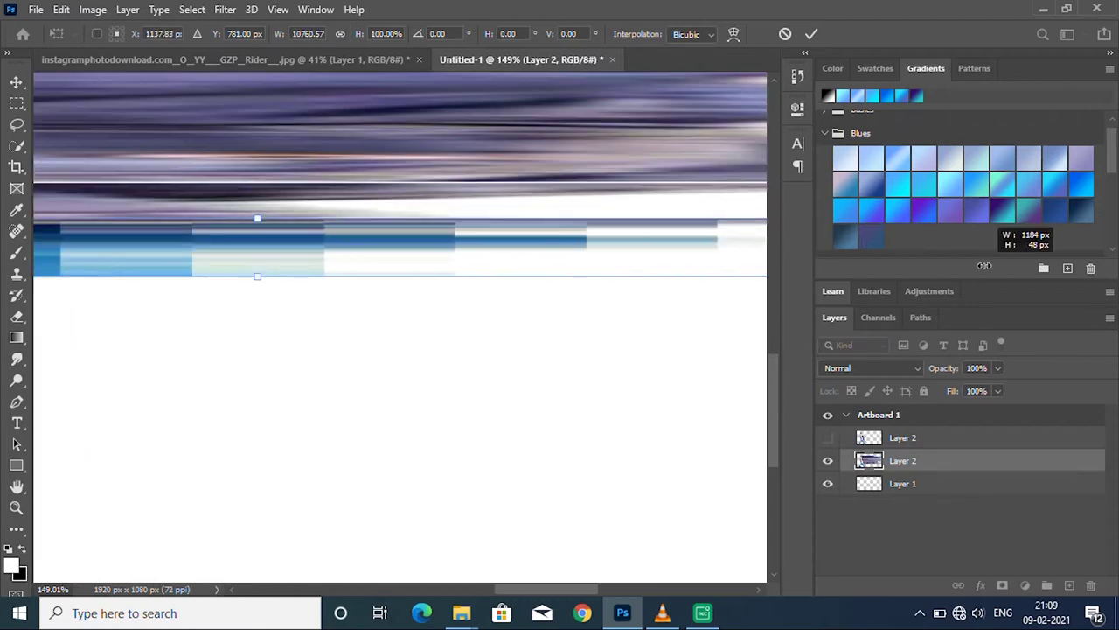
scroll(682, 301, down, 3)
drag(984, 265, 522, 320)
scroll(524, 316, down, 2)
scroll(180, 340, down, 2)
scroll(165, 305, up, 2)
scroll(168, 298, up, 4)
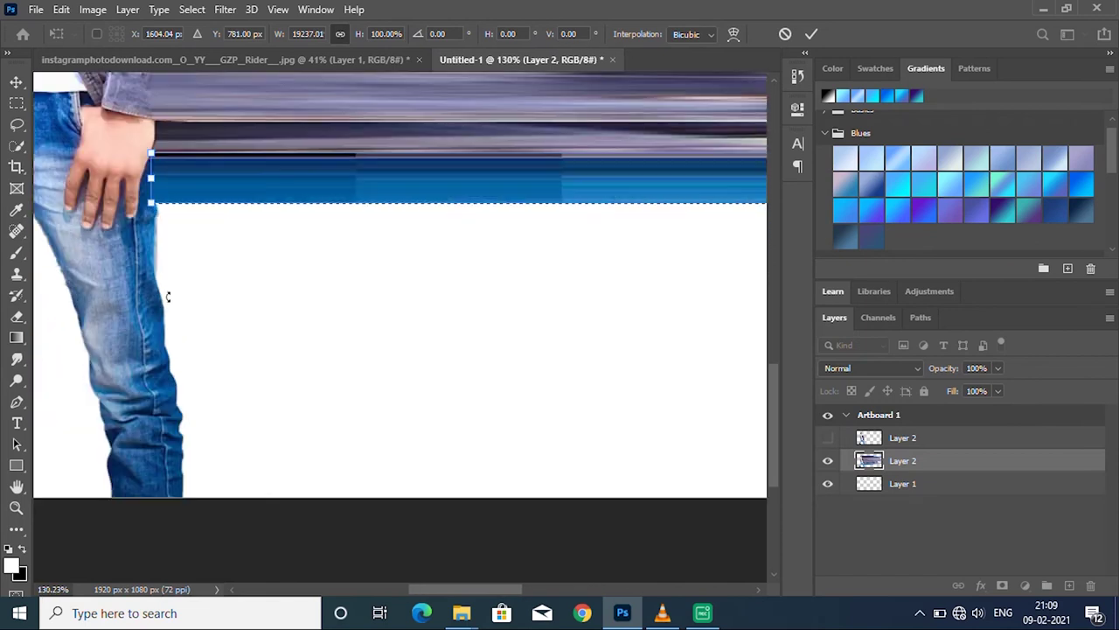
key(Return)
scroll(198, 253, down, 3)
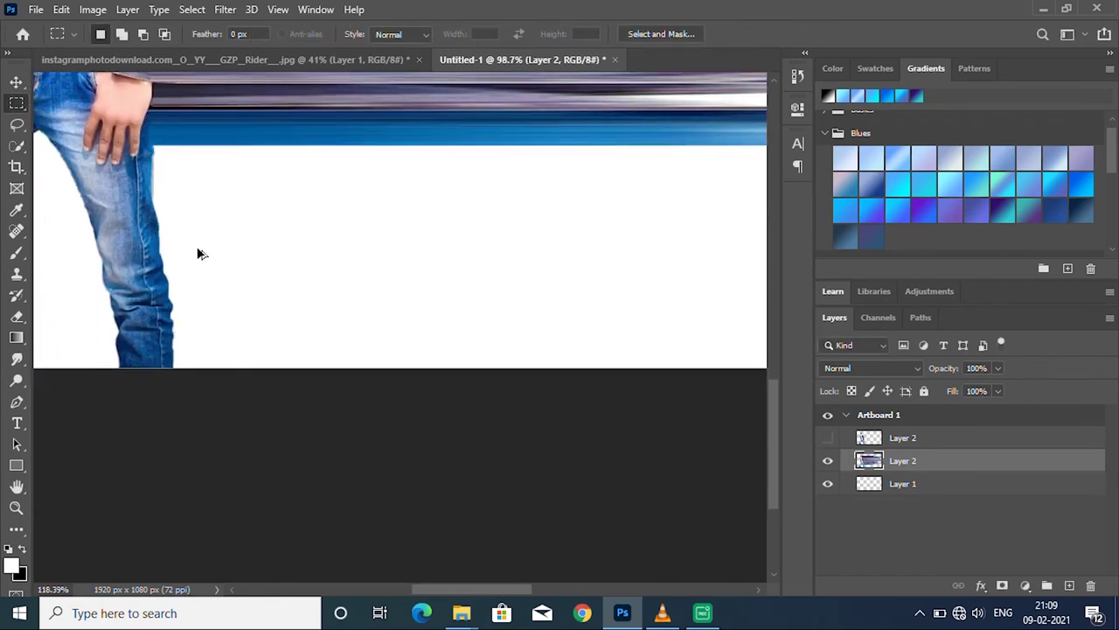
scroll(198, 253, up, 3)
Step: Stretch another jeans patch below the streaks far right into more blue streaks
drag(126, 113, 187, 210)
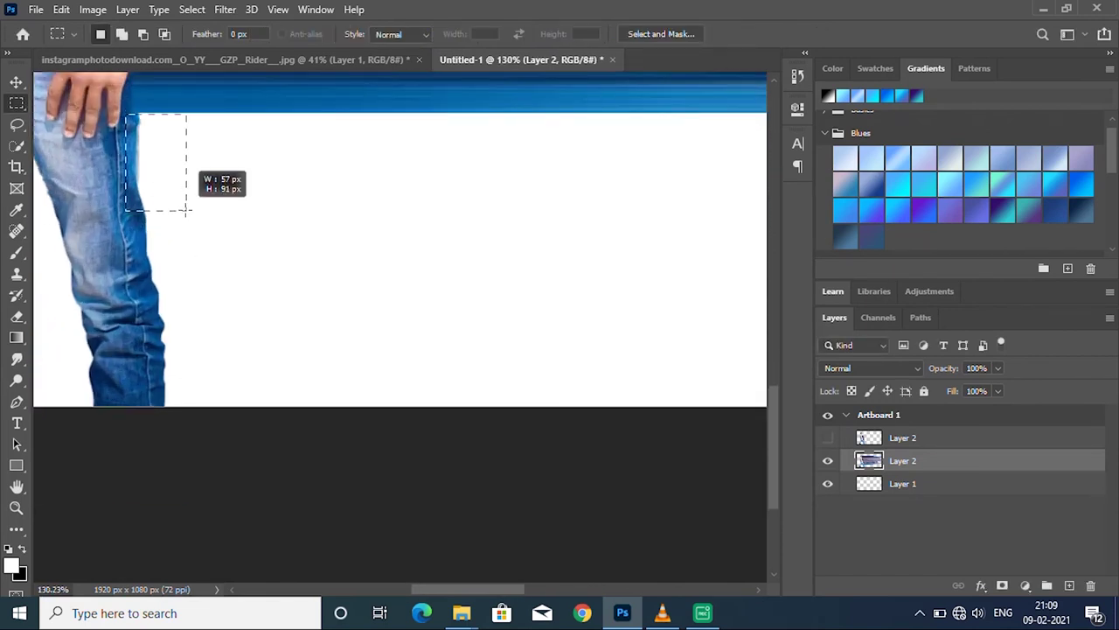
scroll(130, 122, up, 1)
scroll(129, 123, up, 2)
drag(115, 88, 200, 233)
scroll(157, 267, down, 2)
scroll(155, 270, down, 2)
key(ctrl+t)
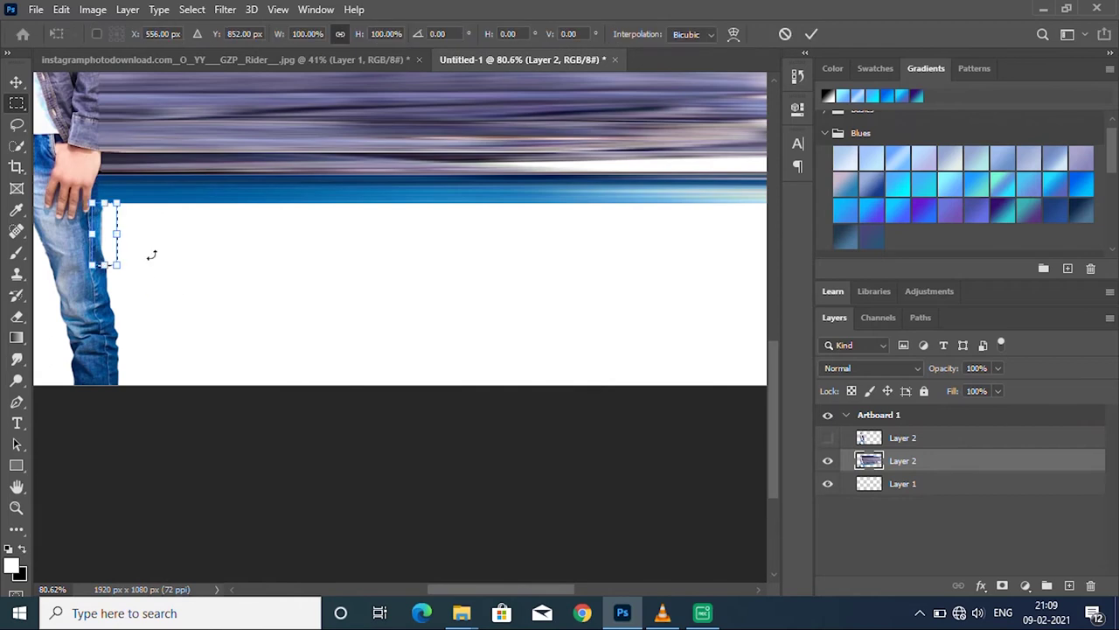
drag(120, 233, 1112, 232)
scroll(717, 262, down, 2)
scroll(691, 263, down, 2)
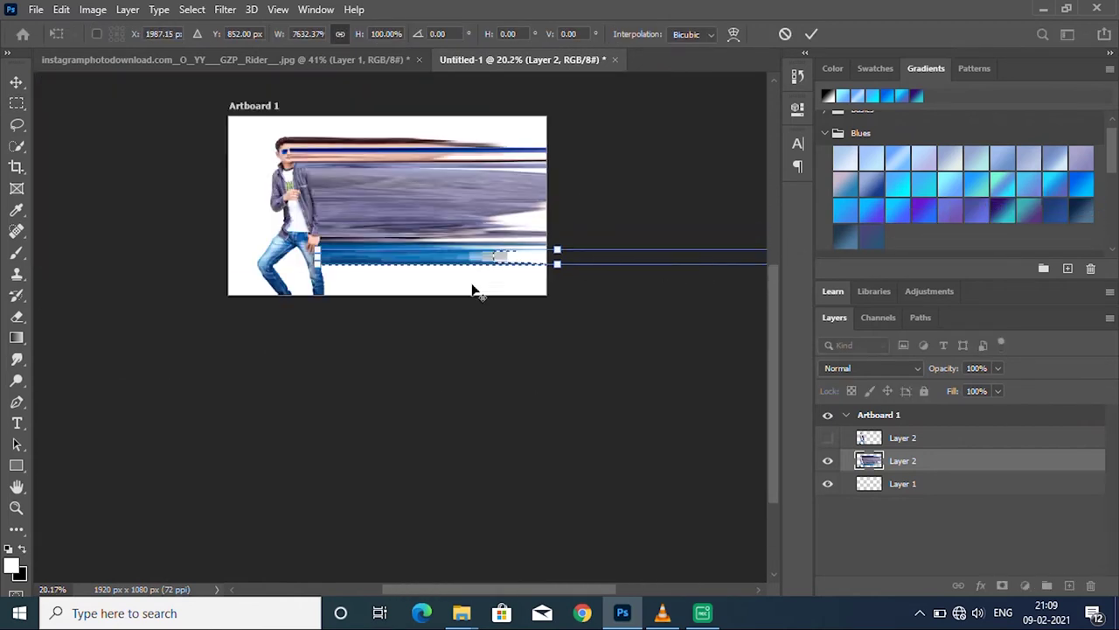
scroll(473, 290, down, 2)
scroll(355, 314, up, 2)
key(Return)
scroll(347, 277, up, 1)
scroll(216, 142, up, 2)
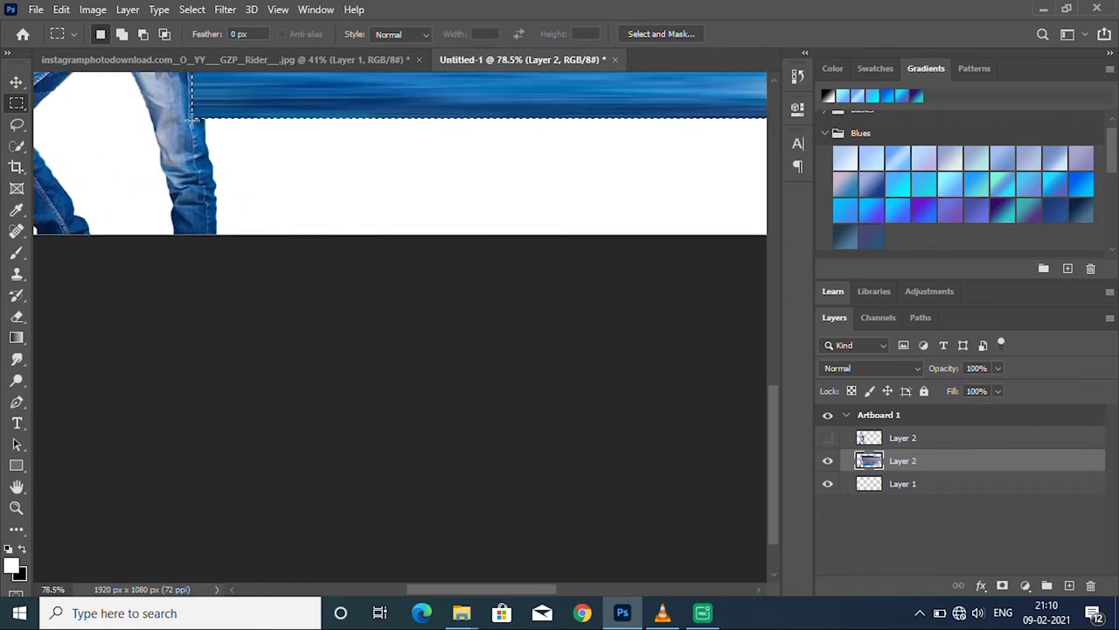
Step: Select a tall area beside the lower jeans and stretch it rightward into streaks
drag(194, 118, 270, 242)
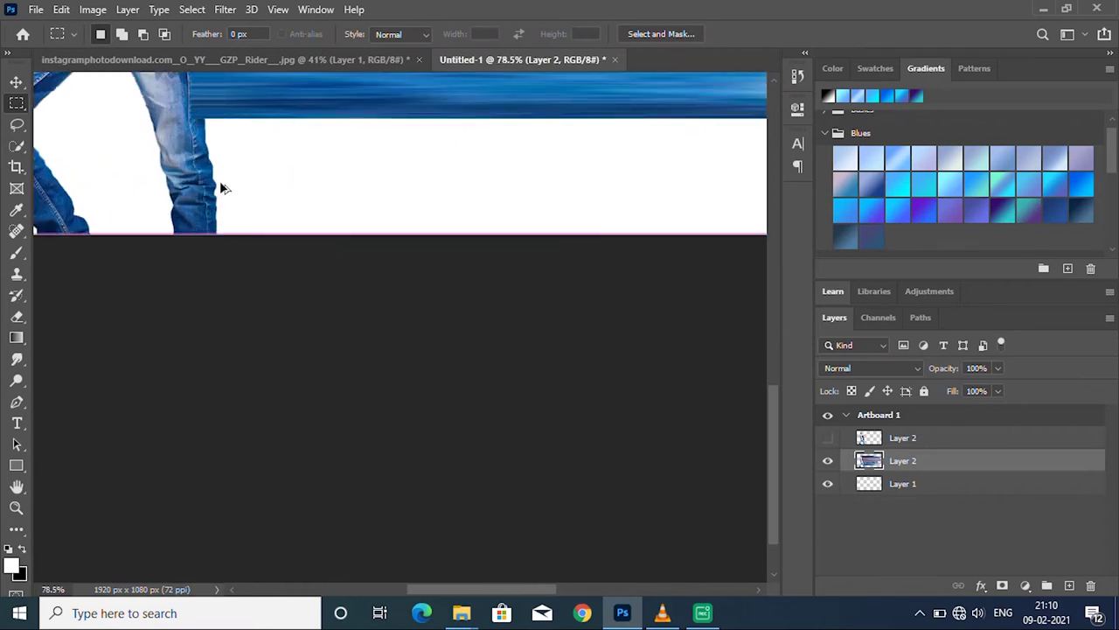
scroll(223, 127, up, 2)
scroll(221, 125, up, 1)
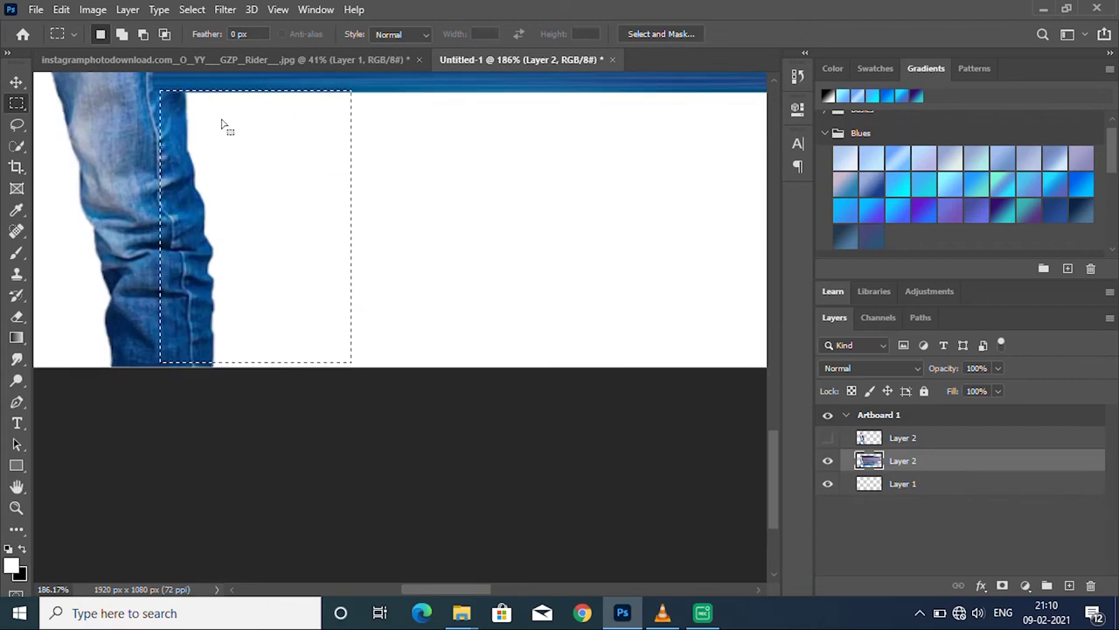
key(ctrl+t)
scroll(129, 263, down, 2)
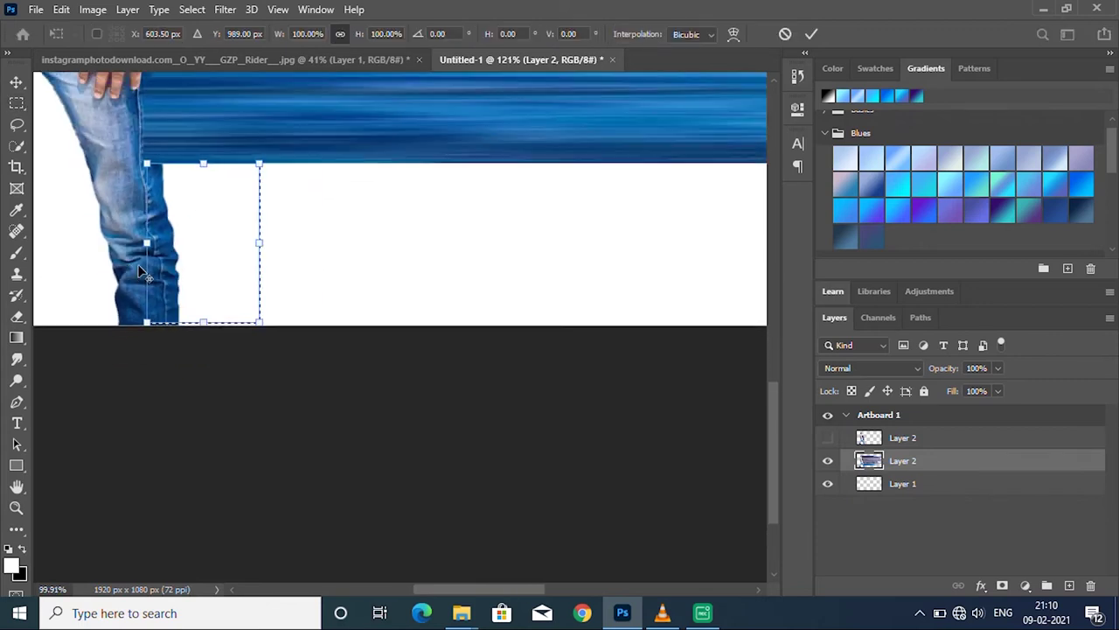
scroll(158, 304, down, 2)
scroll(158, 305, down, 2)
mouse_move(200, 274)
mouse_down()
mouse_move(960, 289)
mouse_move(979, 265)
mouse_up()
scroll(615, 315, down, 2)
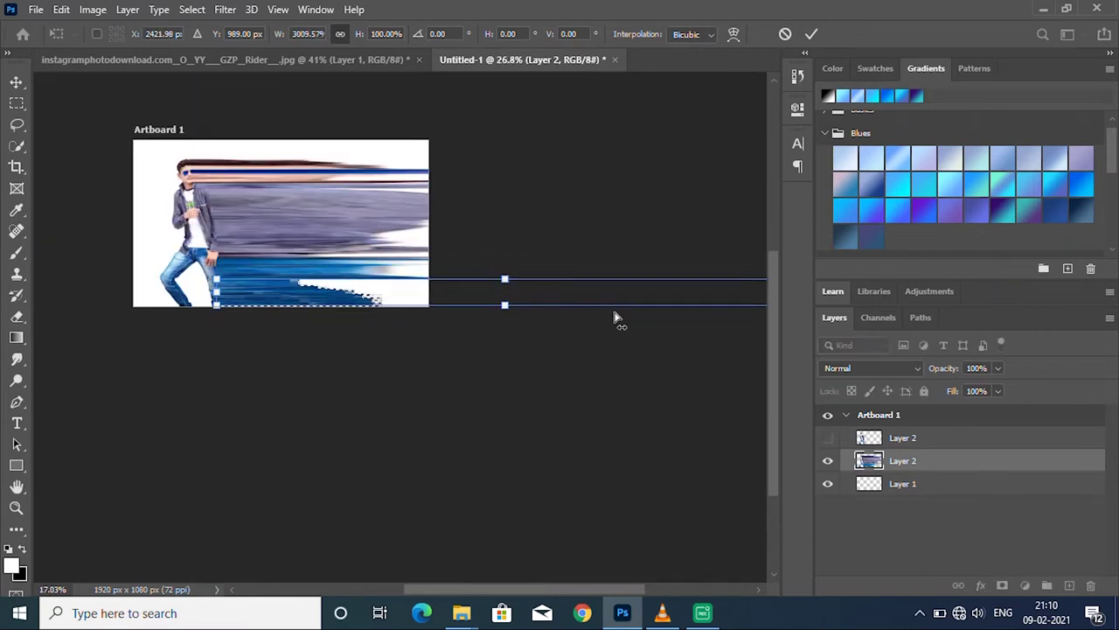
scroll(267, 308, up, 3)
scroll(200, 345, up, 2)
scroll(180, 325, up, 1)
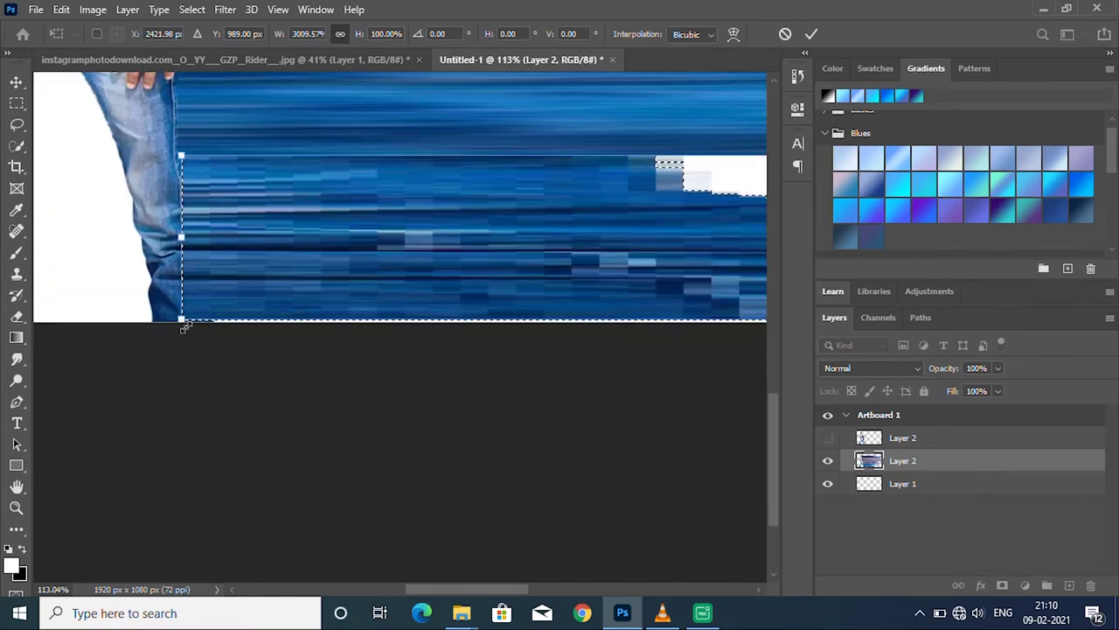
scroll(155, 350, down, 2)
scroll(482, 441, down, 2)
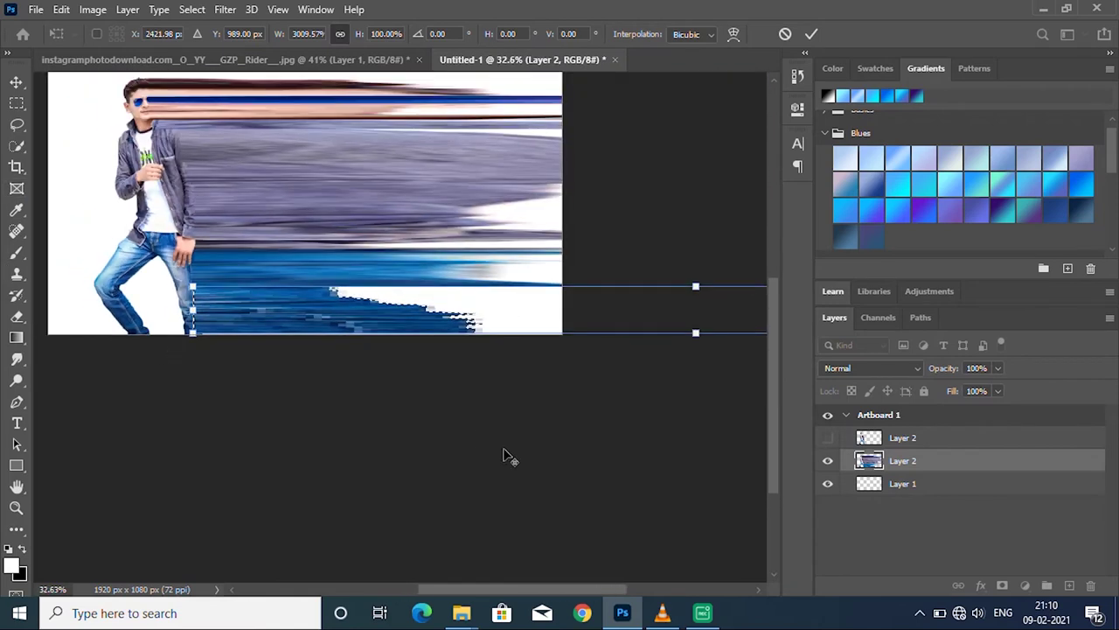
scroll(405, 414, down, 3)
Step: Extend the bottom strip slightly downward and far to the right, then commit it
drag(517, 367, 517, 370)
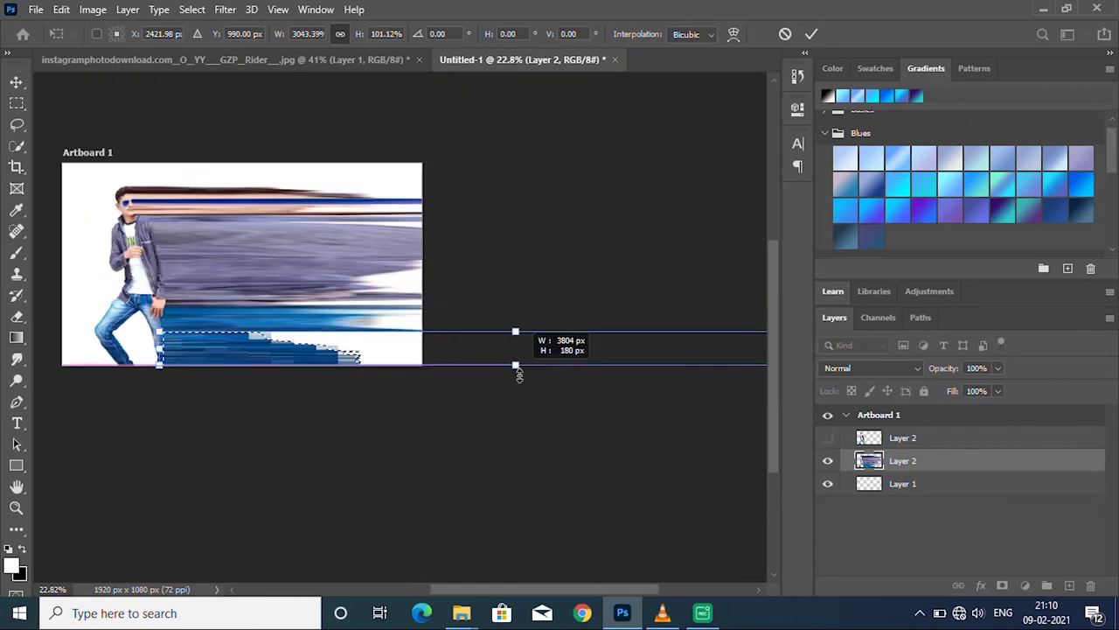
scroll(163, 356, up, 2)
scroll(145, 332, up, 1)
scroll(142, 332, up, 2)
scroll(142, 332, down, 1)
scroll(131, 359, down, 2)
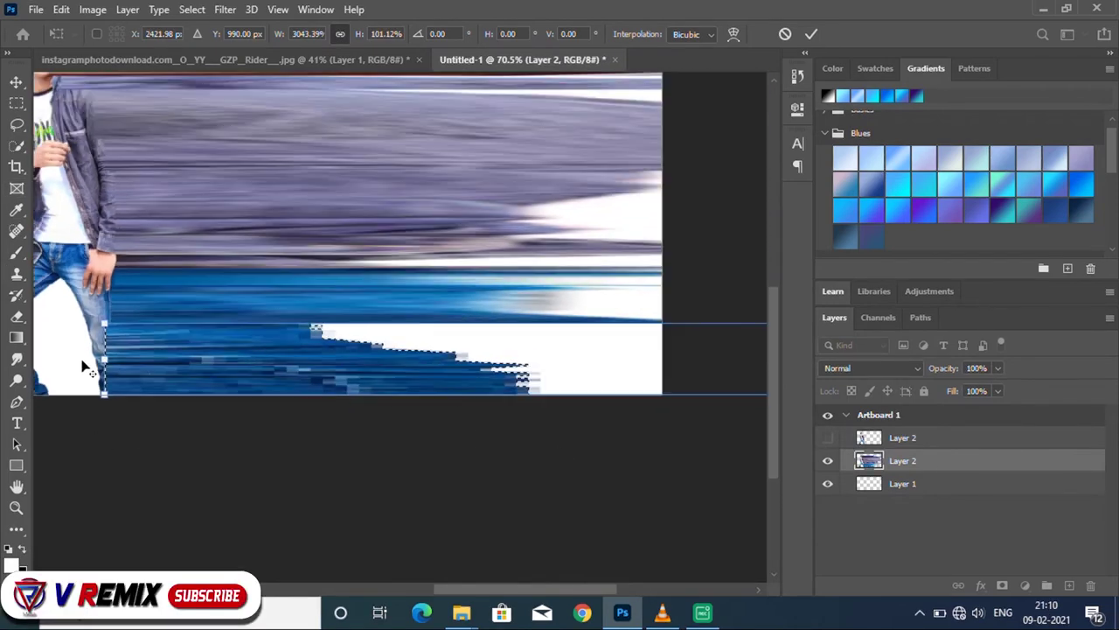
scroll(173, 353, down, 2)
scroll(125, 367, down, 2)
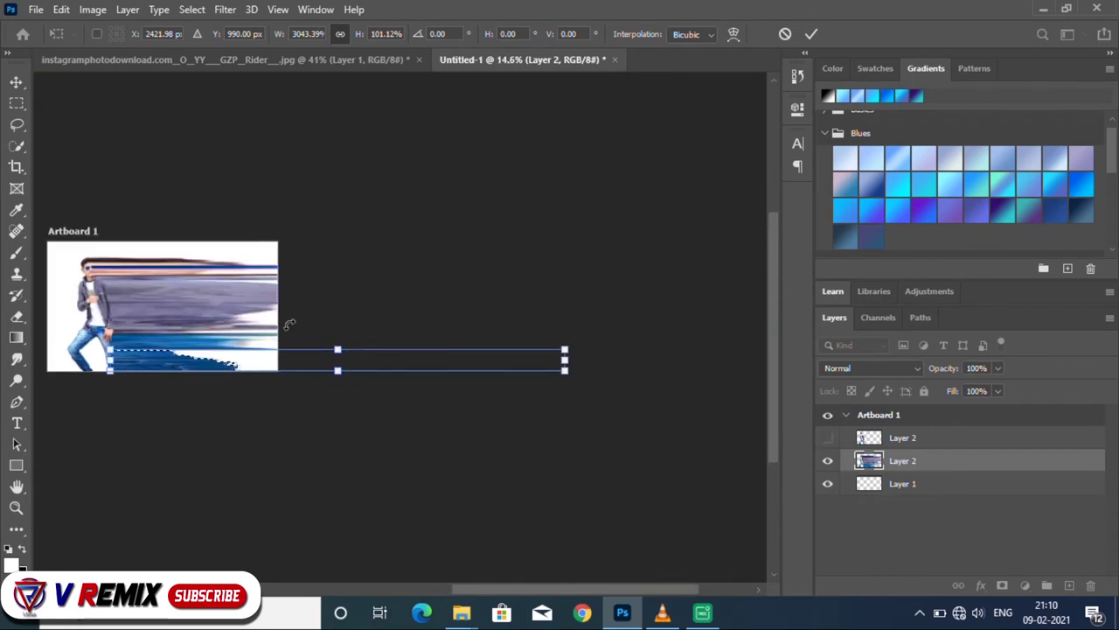
drag(570, 361, 740, 358)
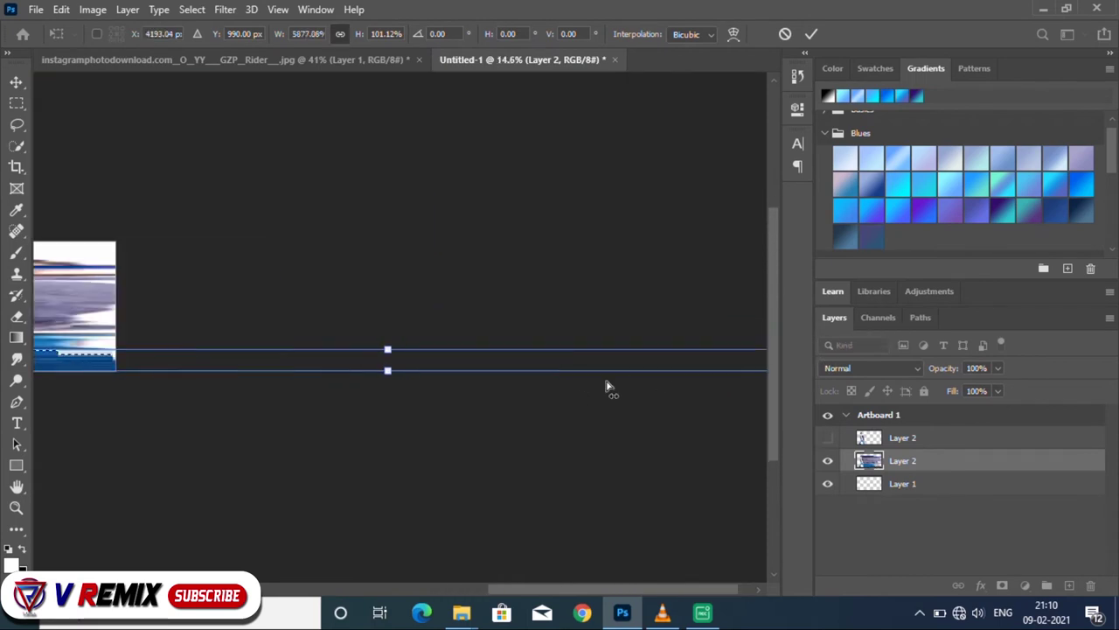
scroll(525, 389, down, 2)
key(Return)
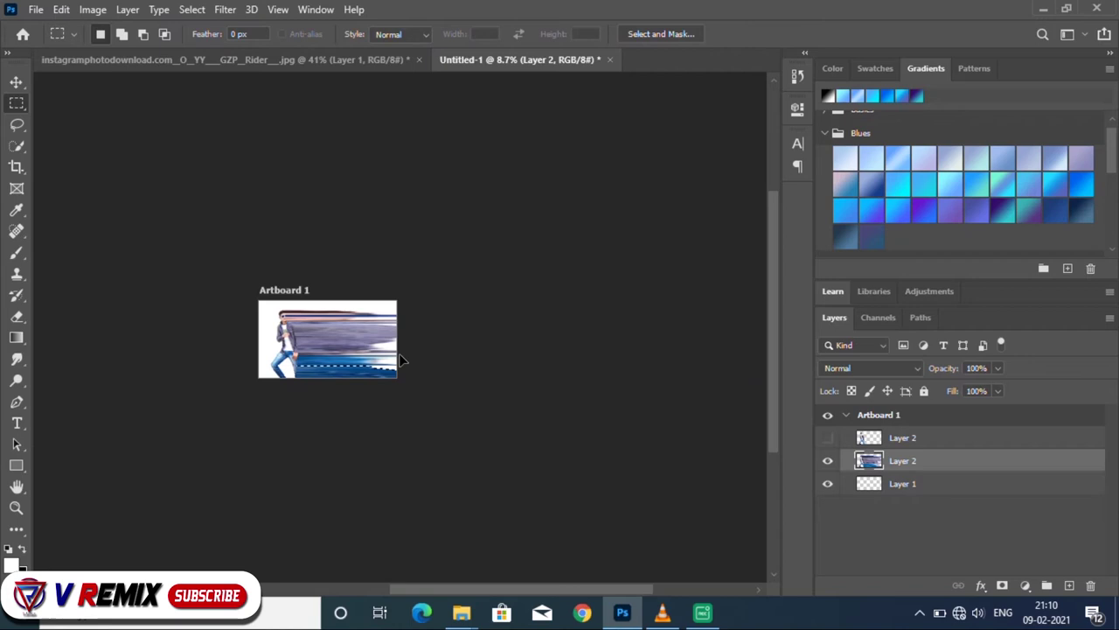
scroll(341, 341, up, 1)
scroll(320, 337, up, 2)
scroll(314, 341, up, 2)
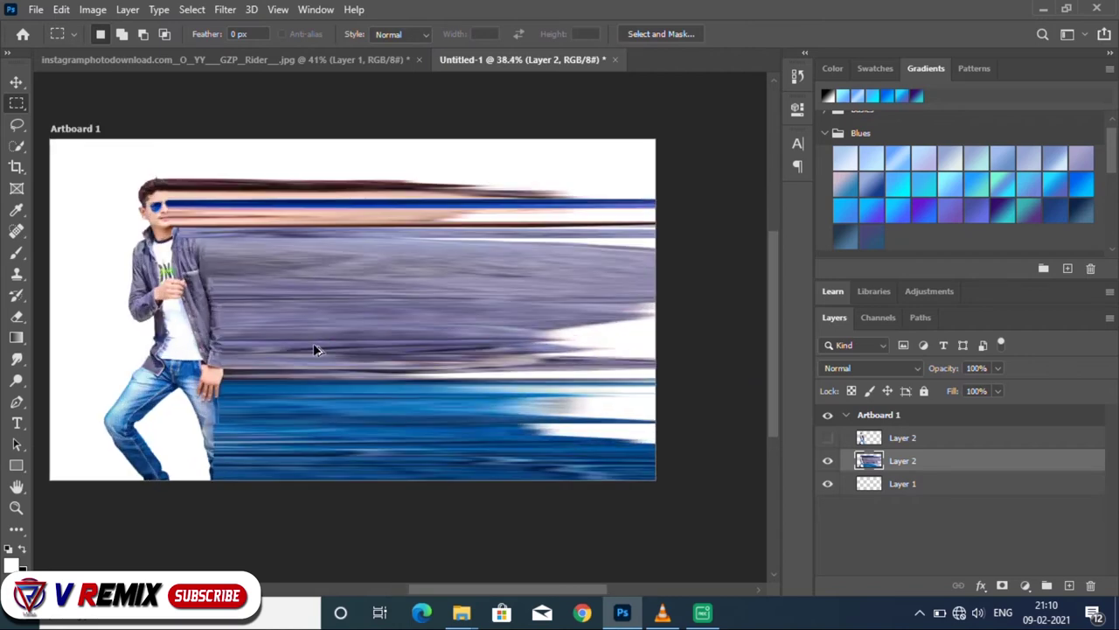
scroll(301, 346, up, 1)
scroll(256, 401, down, 3)
key(ctrl+t)
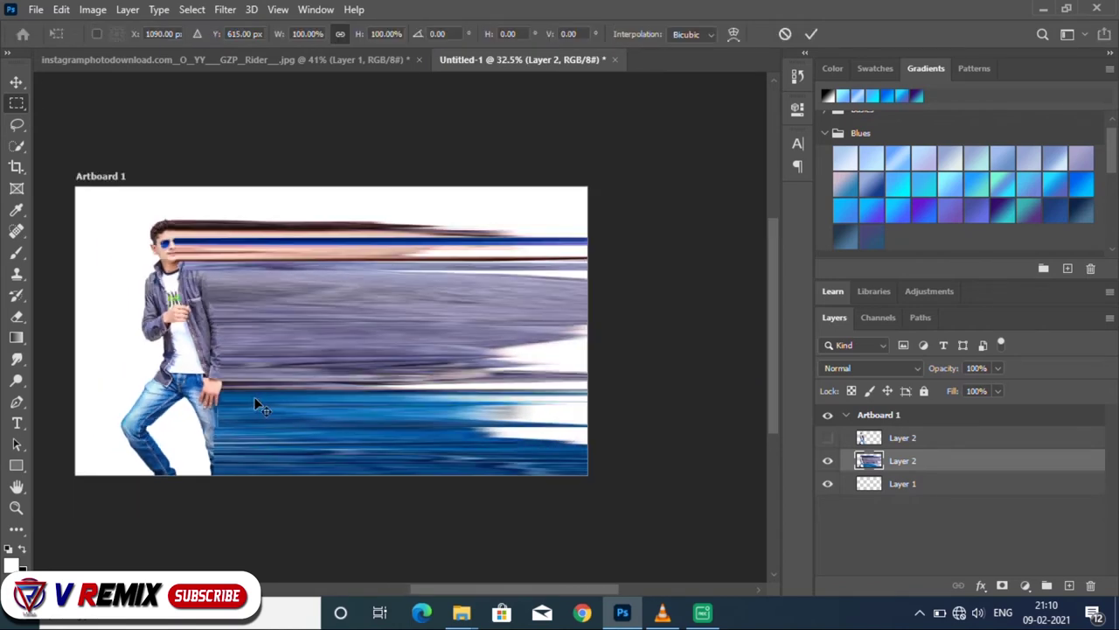
Step: Widen the entire streak layer to about 150% width after undoing an overshoot
scroll(415, 391, down, 2)
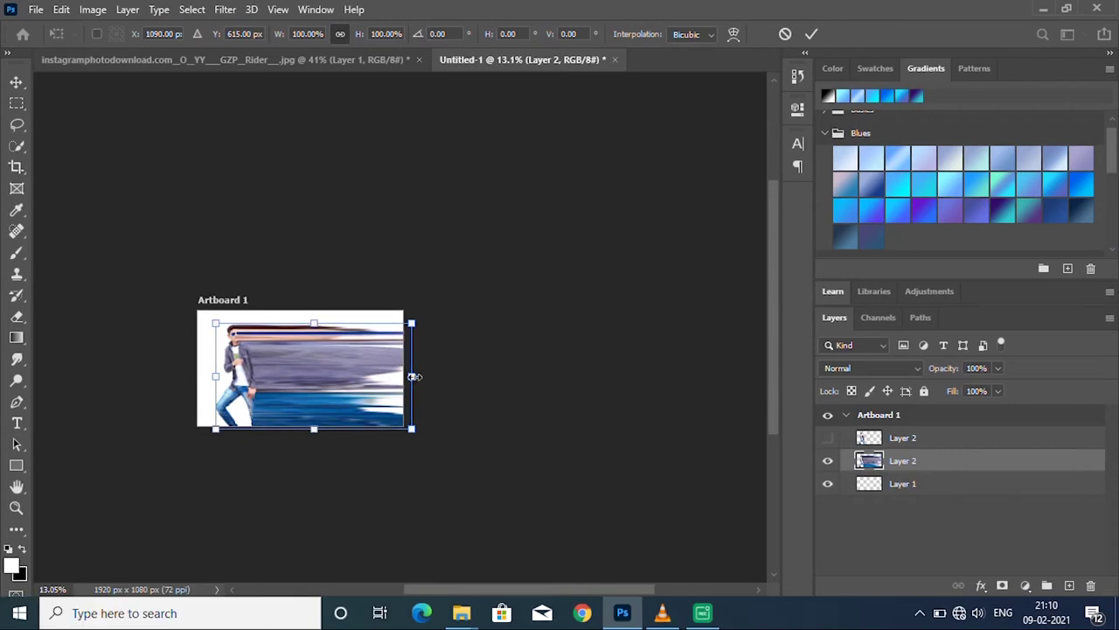
drag(412, 375, 868, 376)
scroll(529, 378, down, 2)
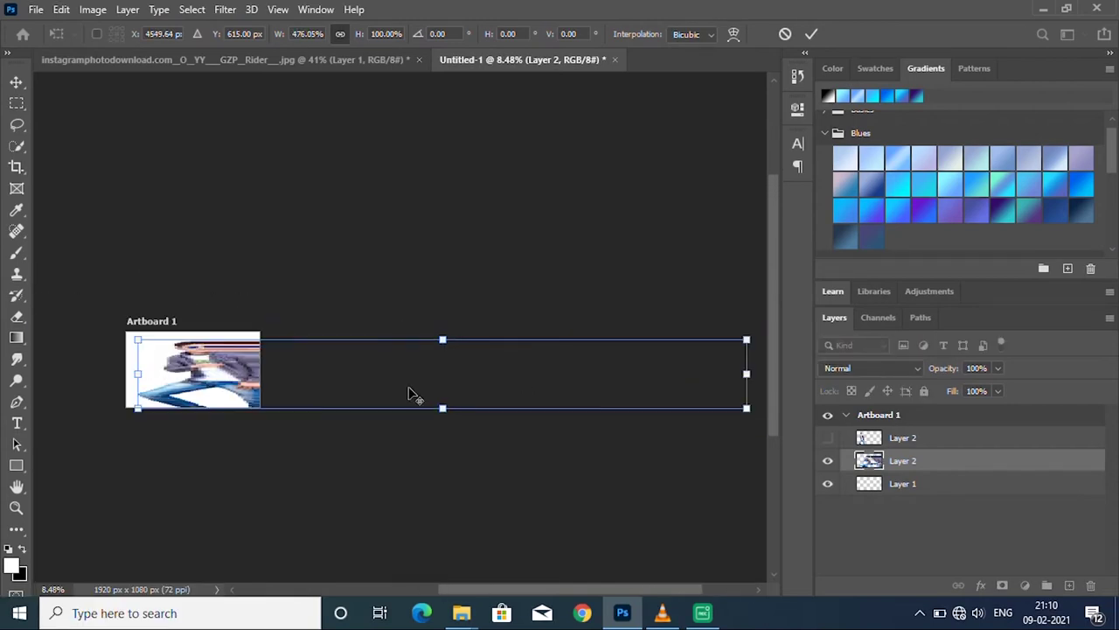
key(ctrl+z)
scroll(202, 368, up, 1)
scroll(166, 376, up, 2)
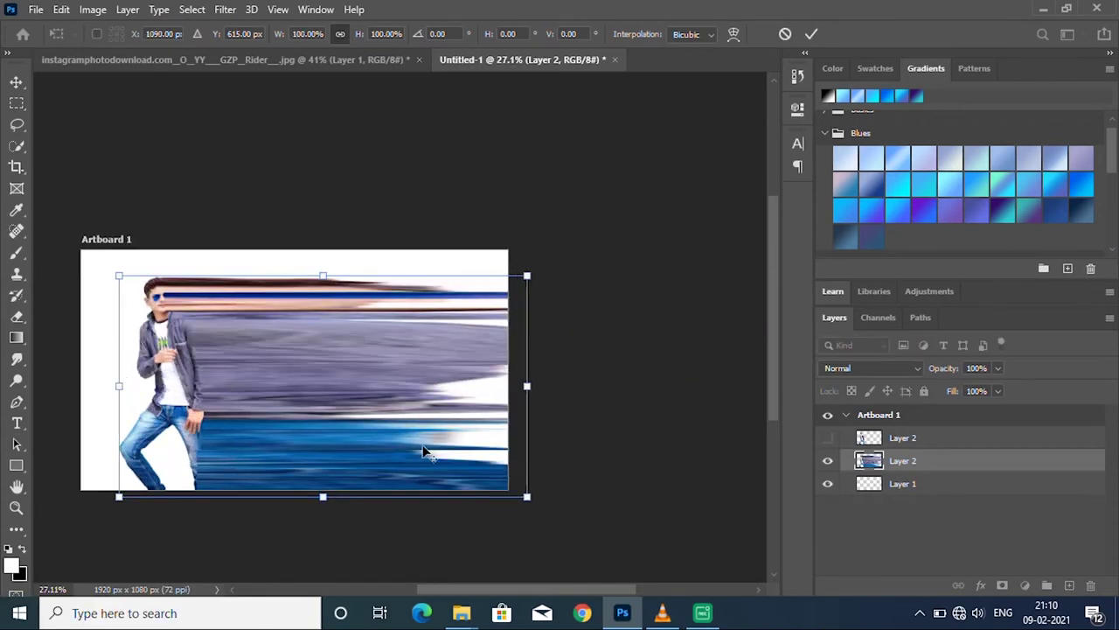
scroll(157, 382, up, 1)
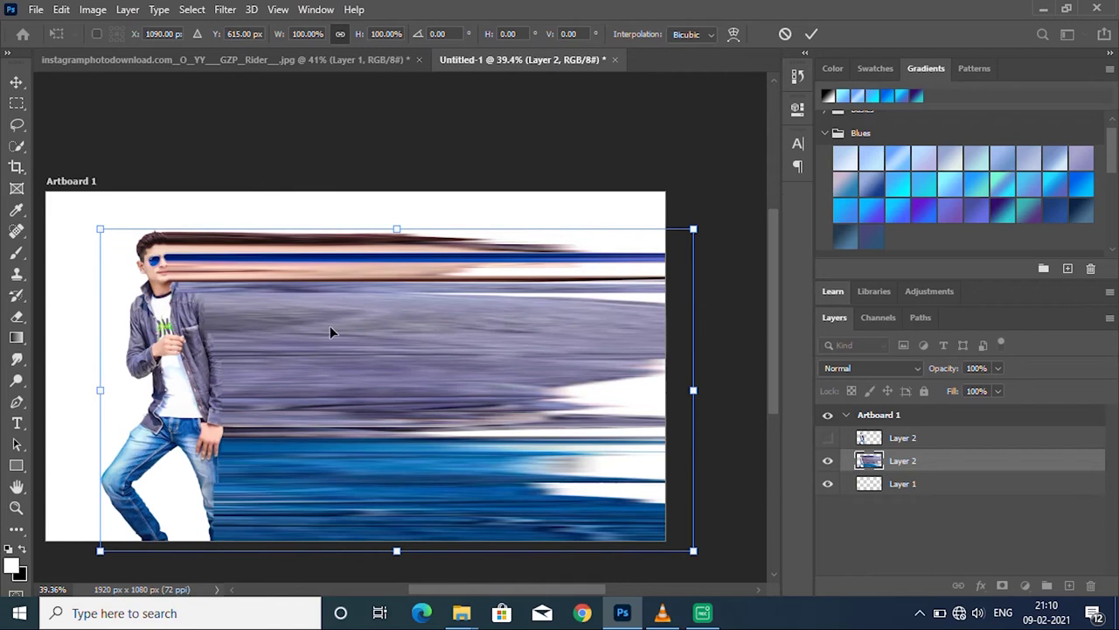
scroll(35, 378, down, 1)
drag(475, 384, 637, 388)
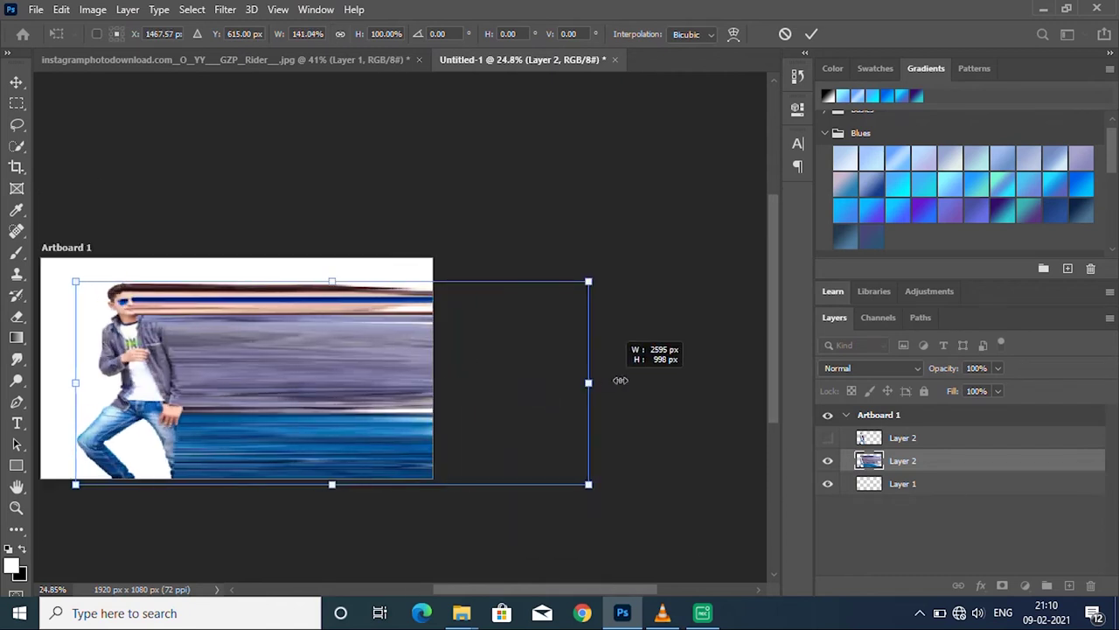
click(15, 104)
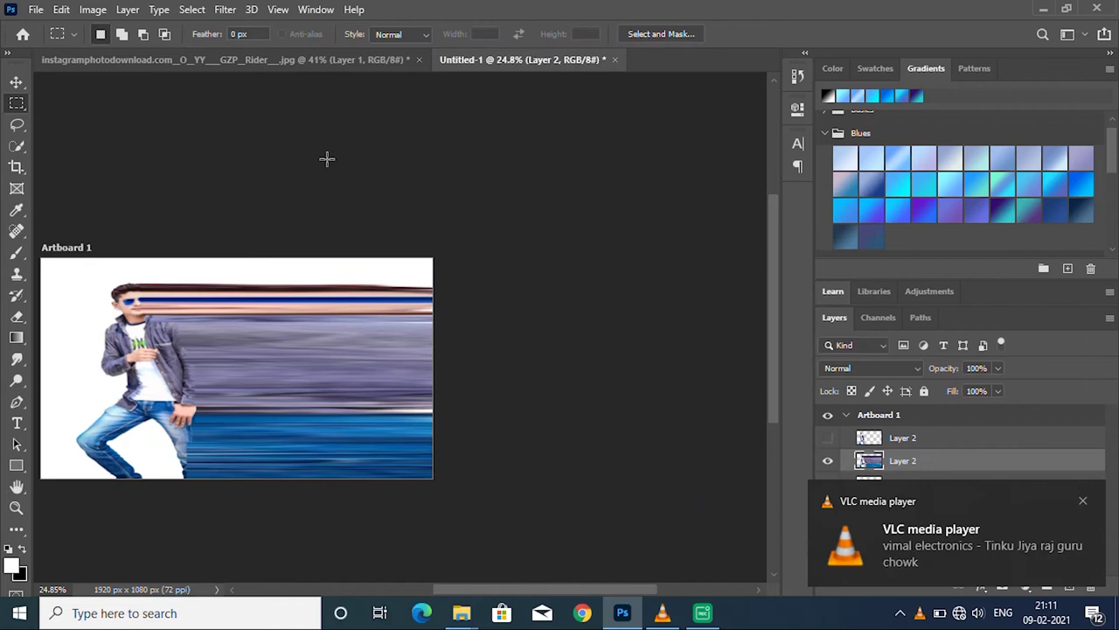
Step: Unhide the top Layer 2 copy of the man and move it slightly right
click(828, 437)
click(1083, 501)
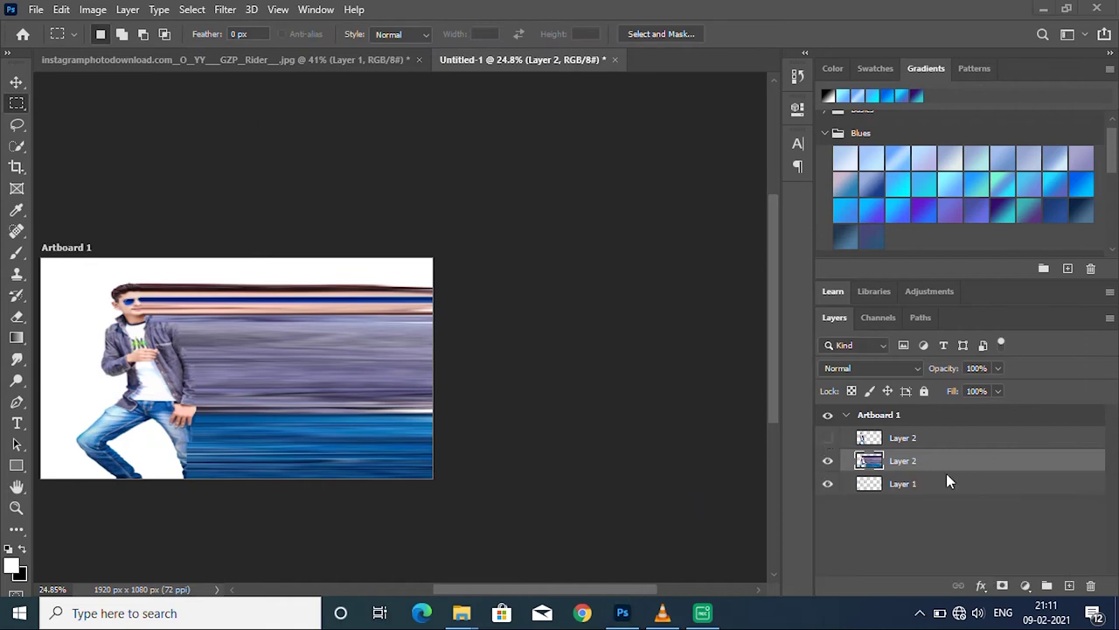
click(829, 437)
scroll(438, 335, up, 2)
scroll(138, 418, down, 2)
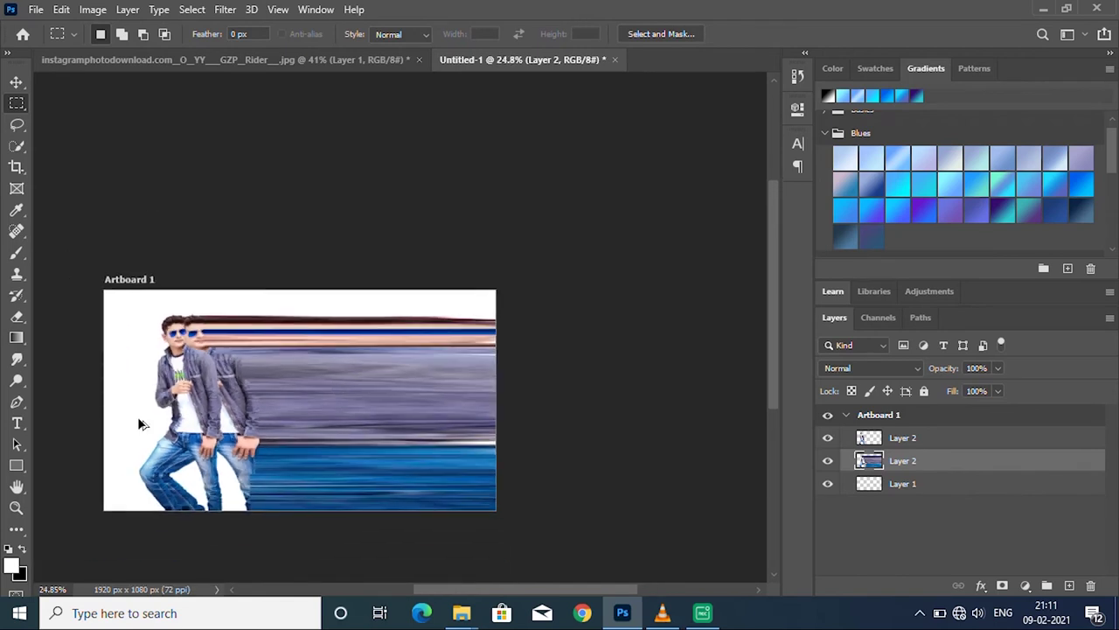
scroll(257, 400, up, 2)
click(16, 80)
drag(199, 335, 225, 333)
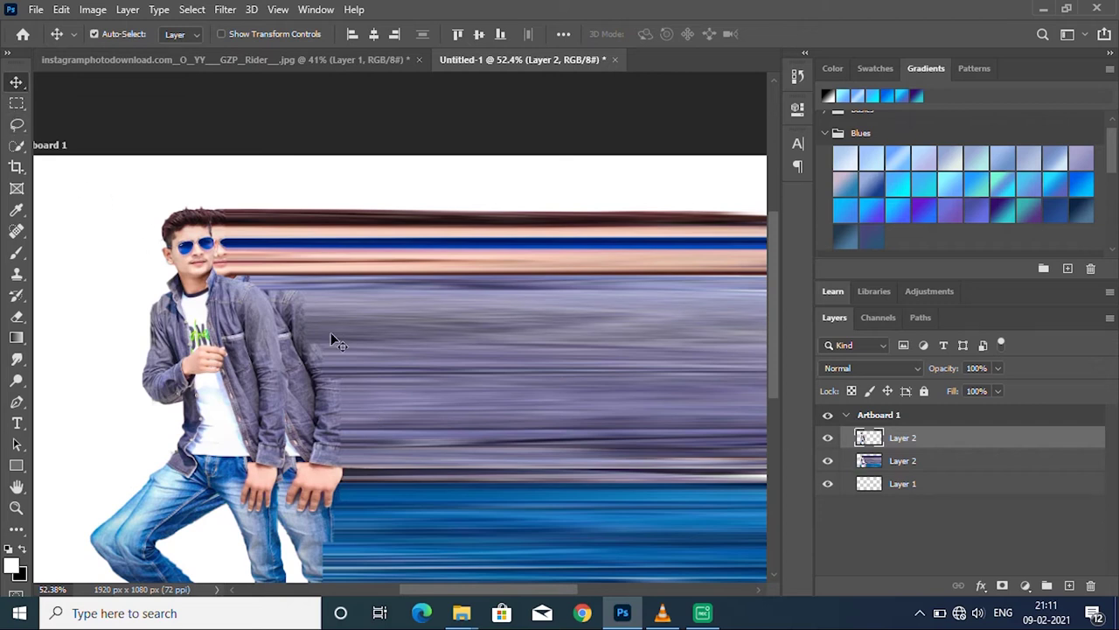
Step: Erase the old figure's head, arm and legs on the streak layer, then undo
click(903, 462)
scroll(114, 555, down, 2)
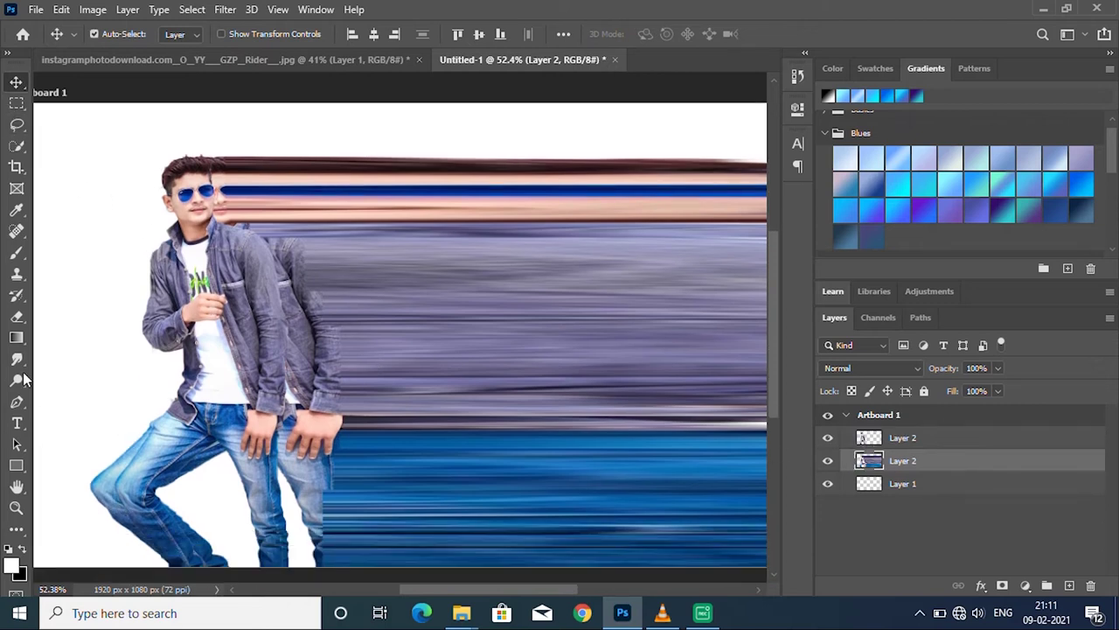
drag(98, 494, 69, 473)
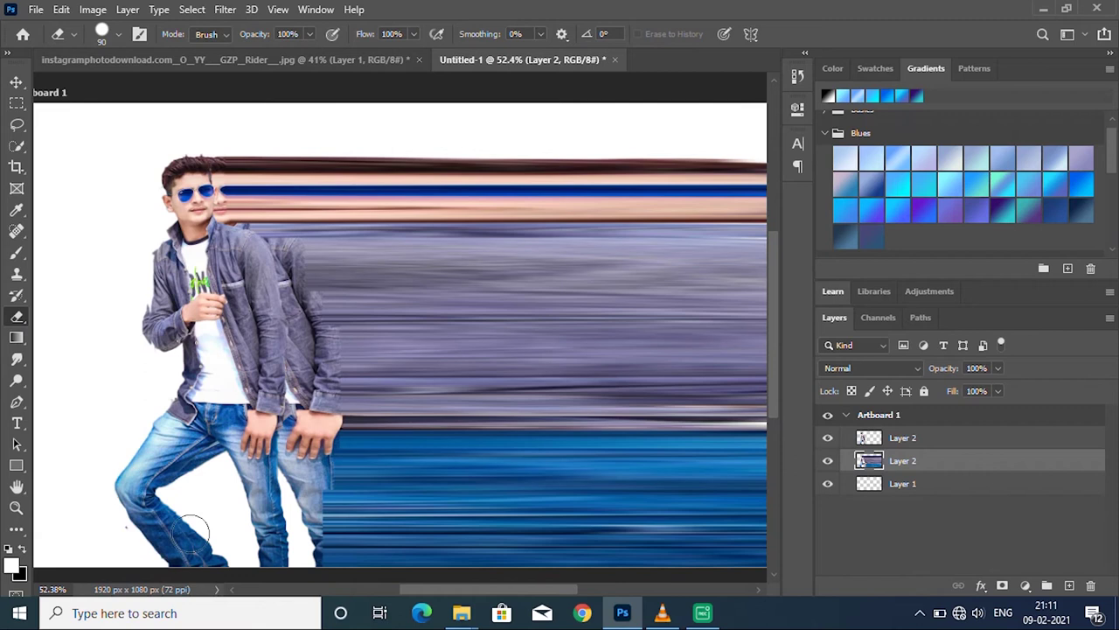
click(827, 437)
drag(180, 232, 164, 171)
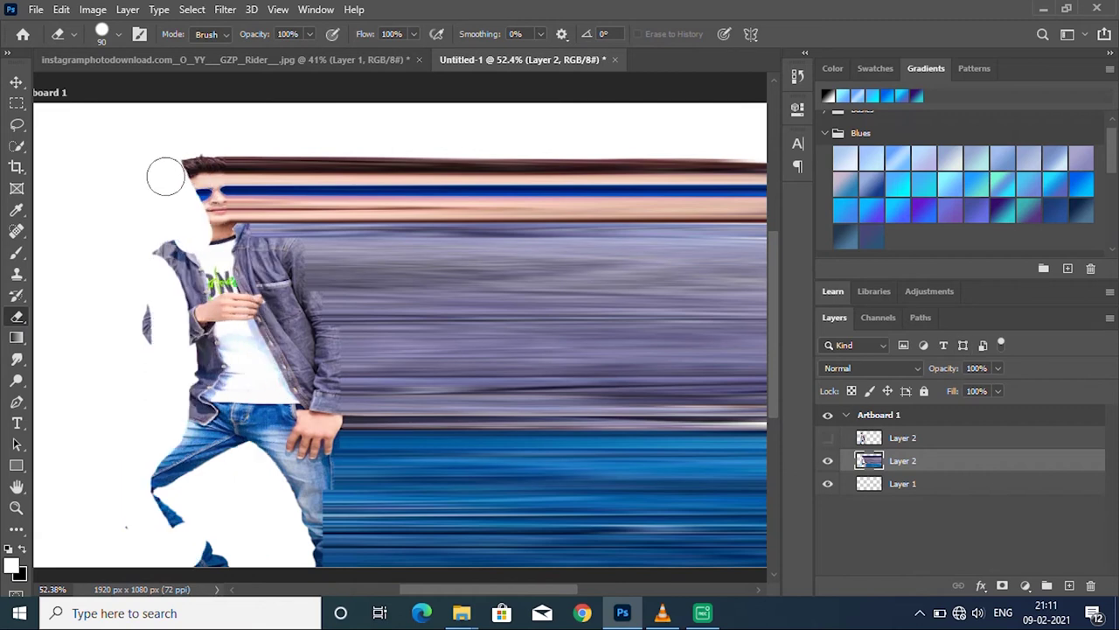
drag(132, 254, 150, 269)
mouse_move(176, 348)
mouse_down()
mouse_move(132, 407)
mouse_move(130, 488)
mouse_up()
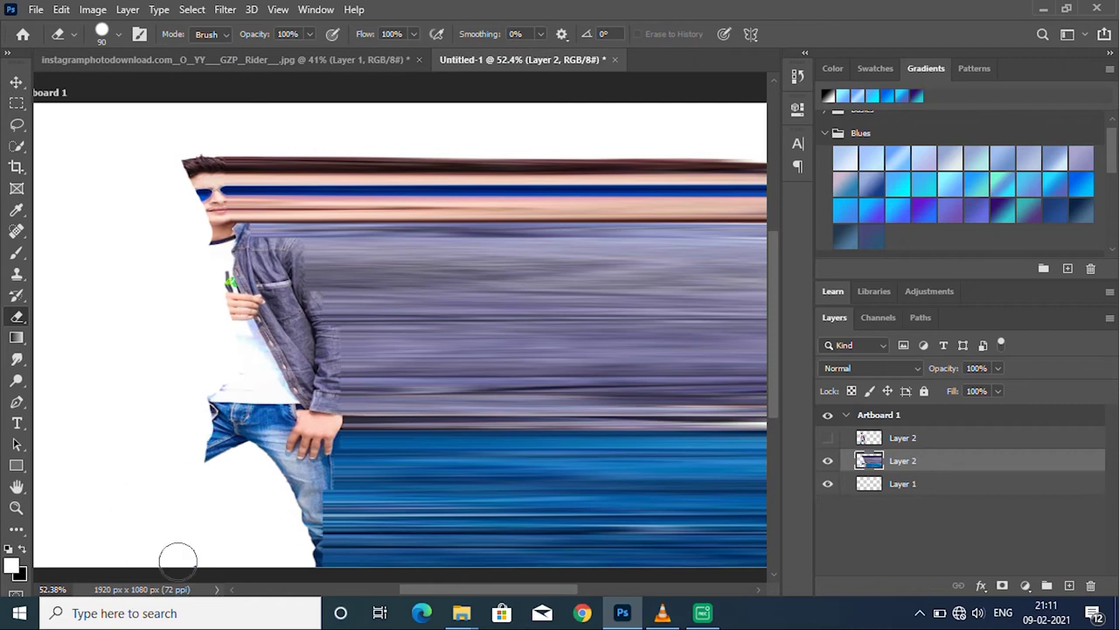
drag(195, 412, 216, 388)
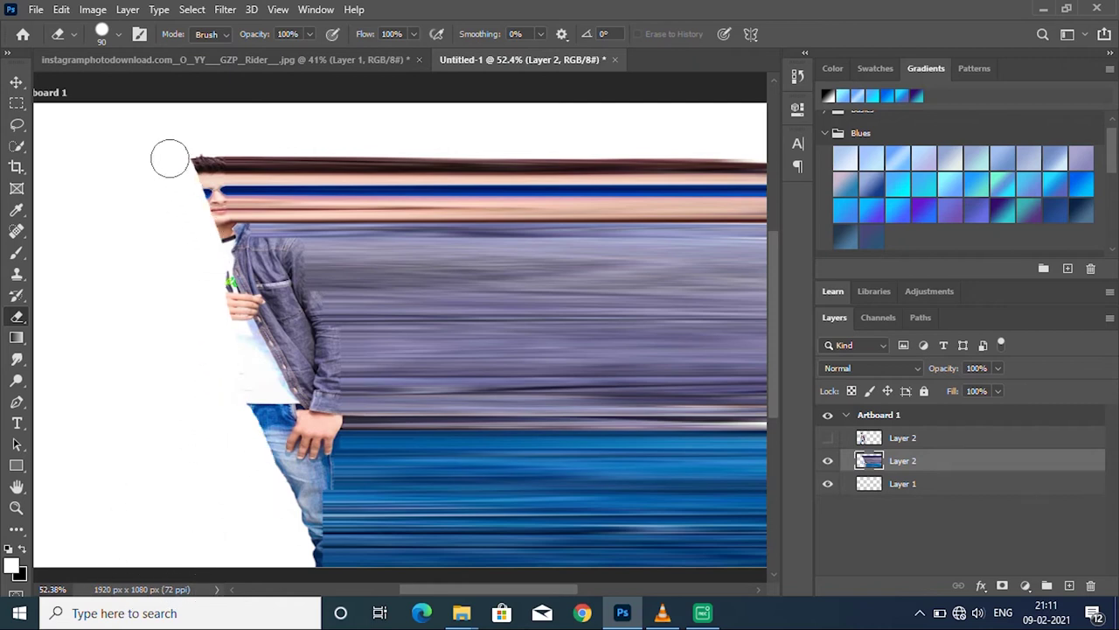
drag(256, 375, 267, 511)
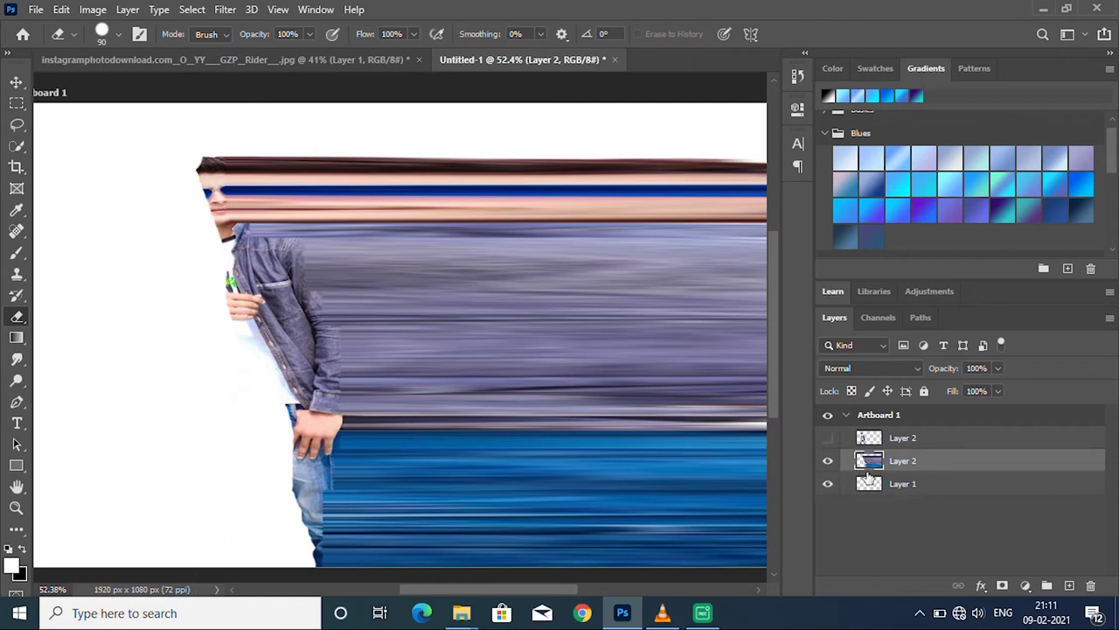
key(ctrl+z)
key(ctrl+z)
key(ctrl+z)
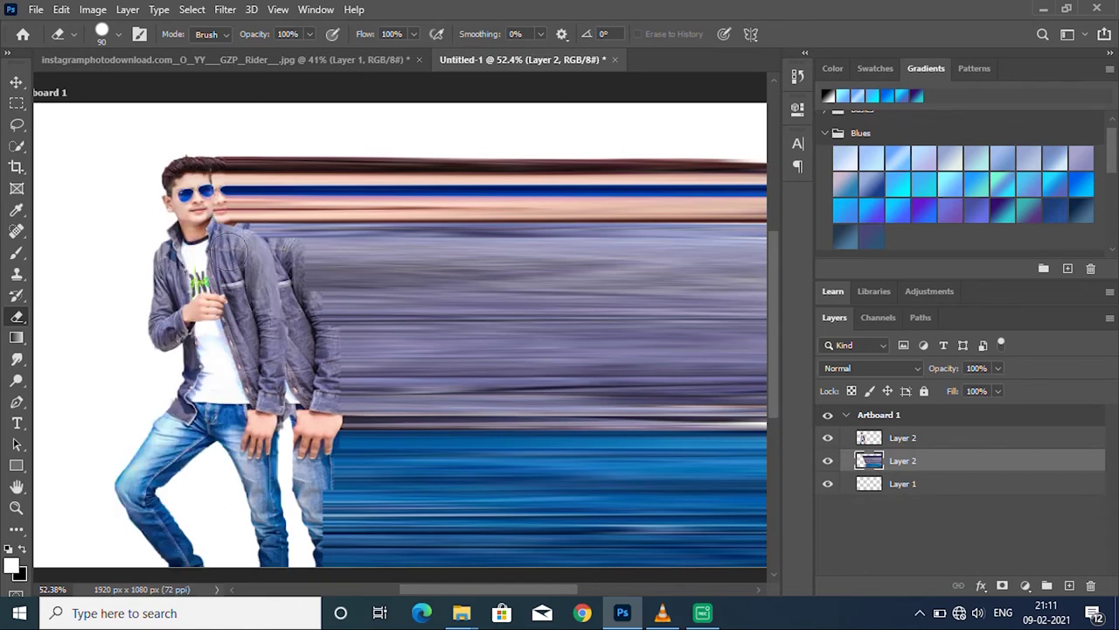
Step: Move the top-layer man about 56 px right and load his outline as a selection
click(15, 81)
scroll(215, 207, up, 3)
drag(195, 241, 206, 241)
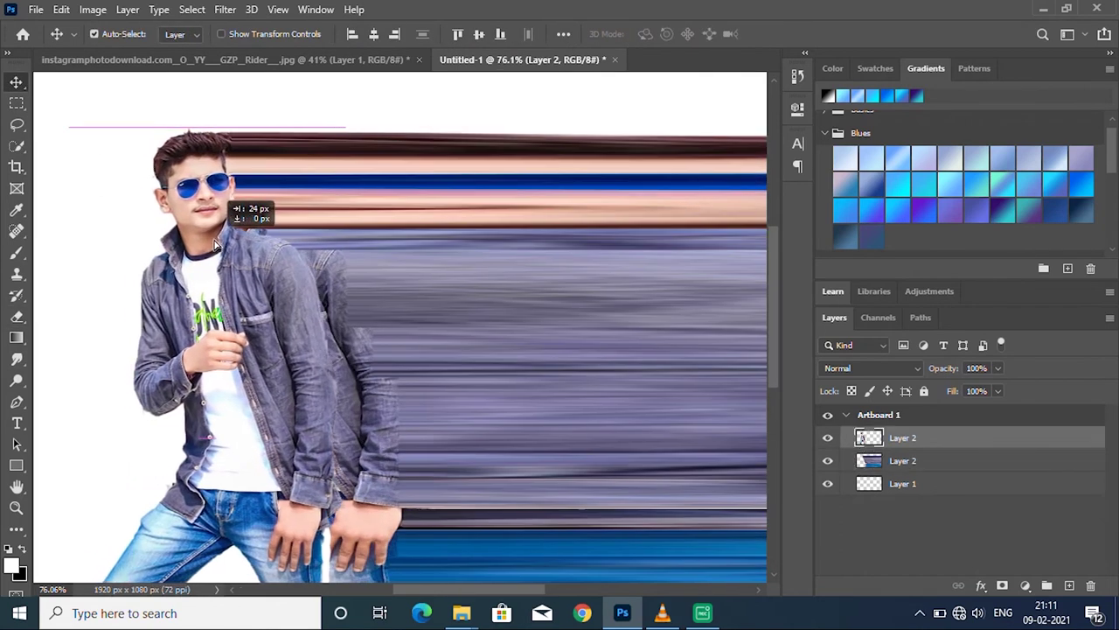
scroll(326, 343, up, 1)
mouse_move(206, 242)
mouse_down()
mouse_move(282, 322)
mouse_move(305, 316)
mouse_up()
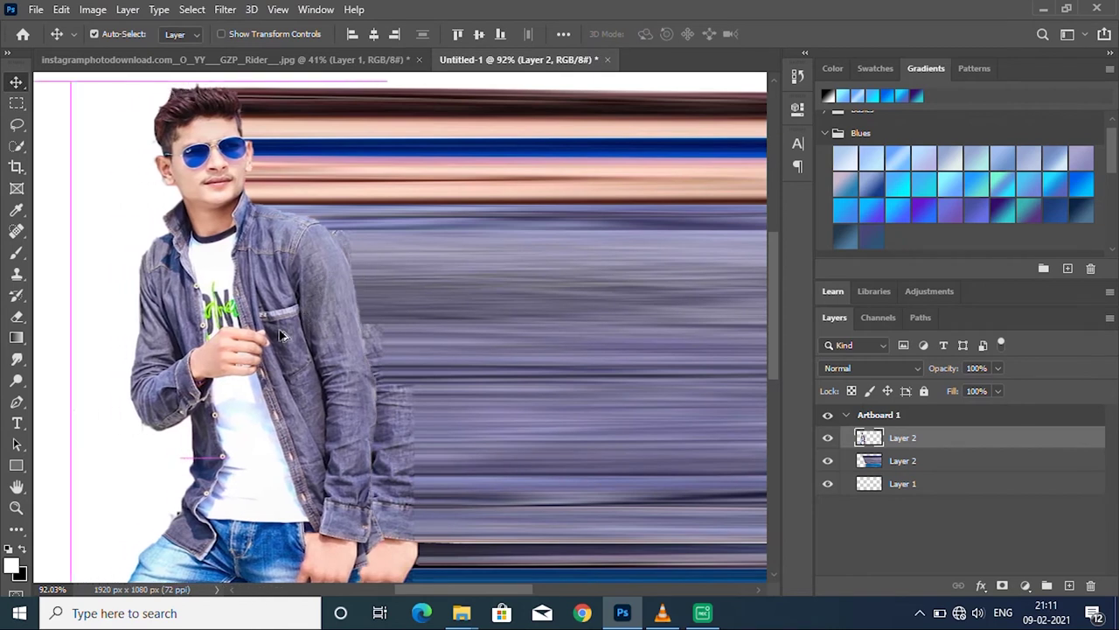
scroll(280, 335, down, 3)
drag(216, 402, 246, 402)
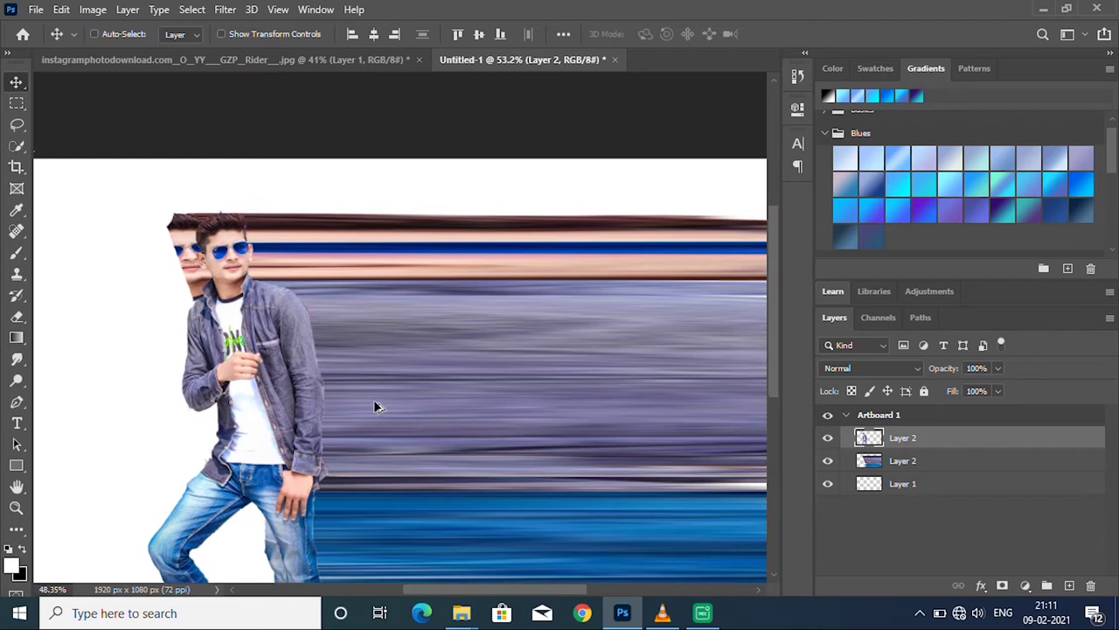
scroll(376, 407, down, 1)
ctrl+click(869, 440)
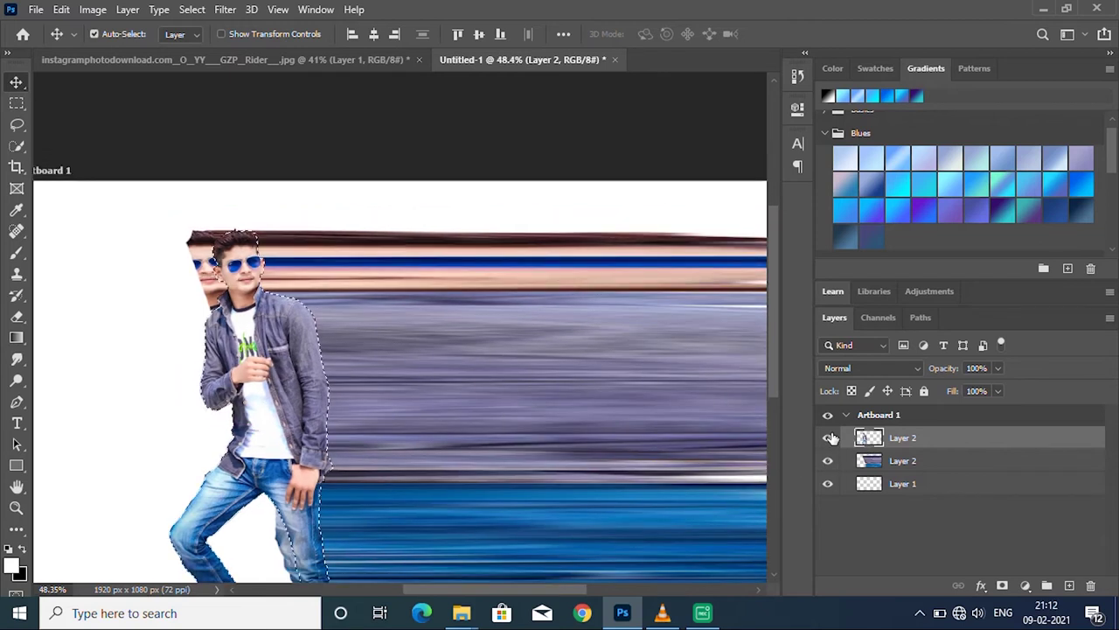
Step: Erase the streak layer's pixels around the man's hair and shoulder with an enlarged Eraser brush
click(950, 464)
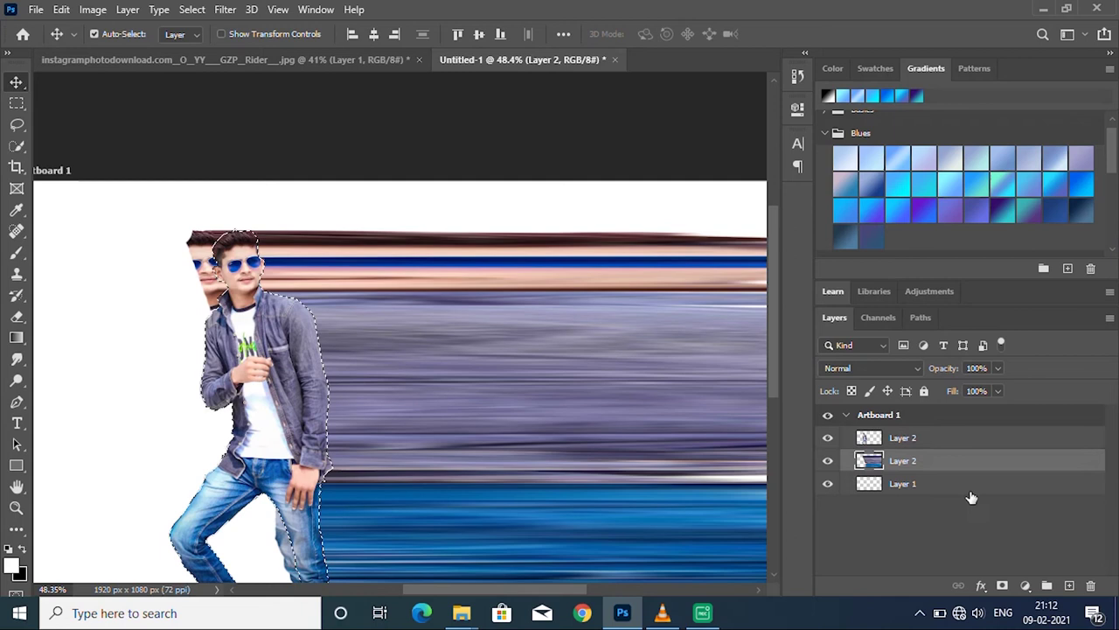
click(16, 316)
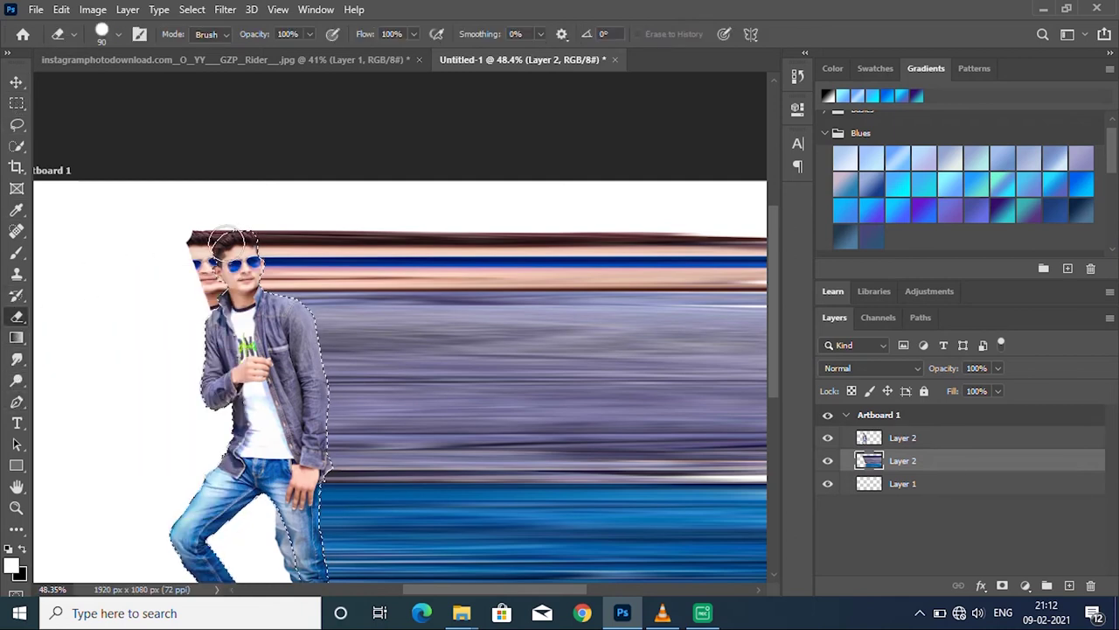
drag(233, 236, 229, 324)
drag(263, 268, 295, 313)
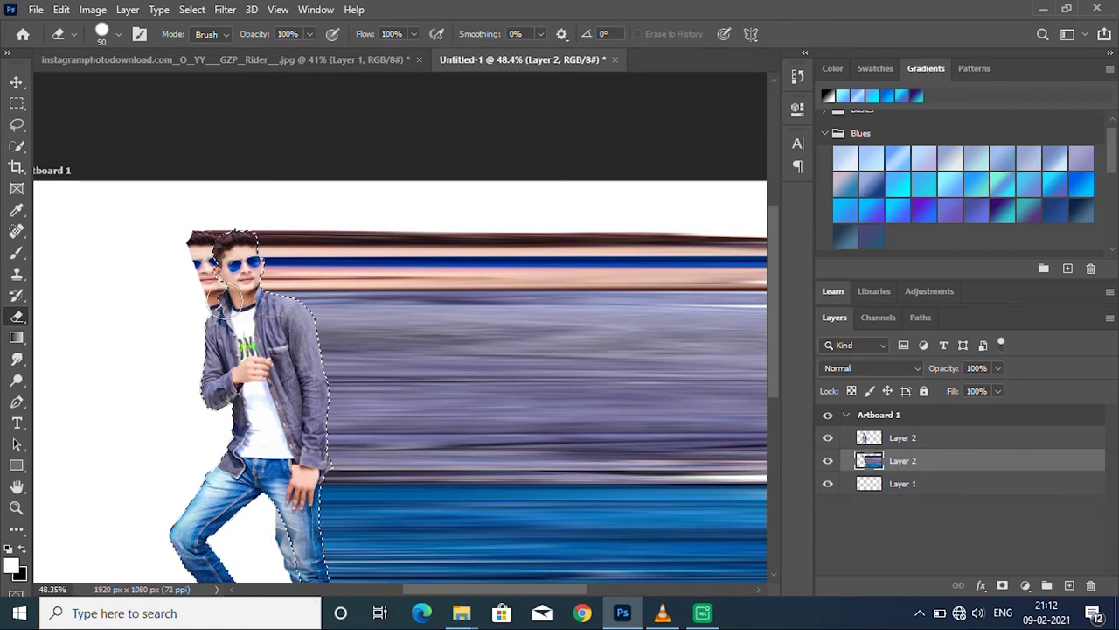
right_click(124, 328)
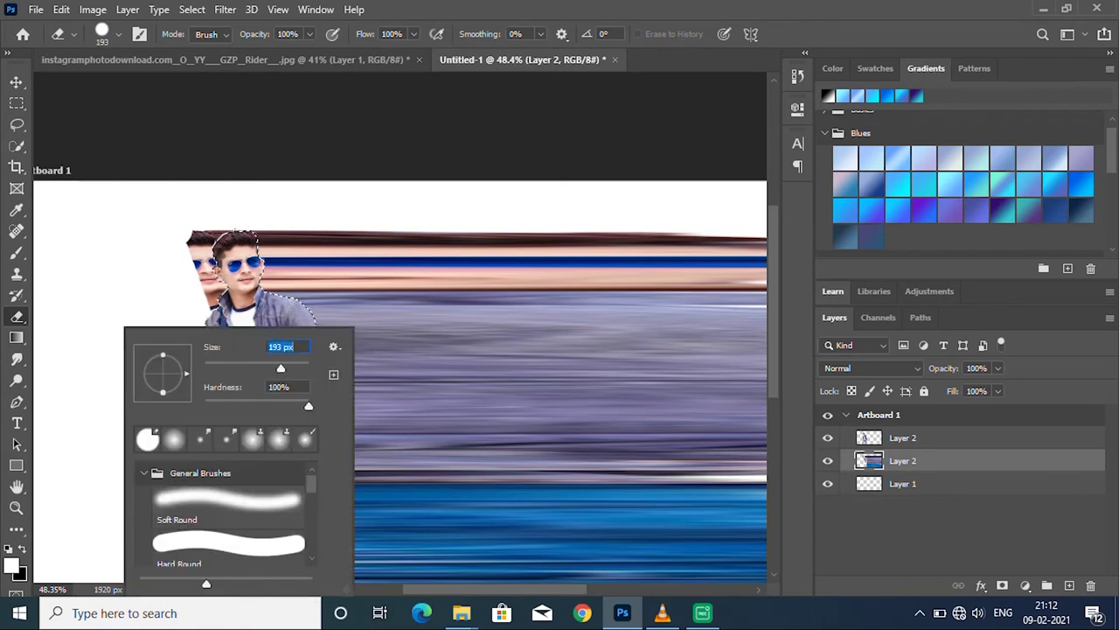
key(Return)
Step: Deselect the man's outline and hide and reshow his layer to check the erased area
key(ctrl+d)
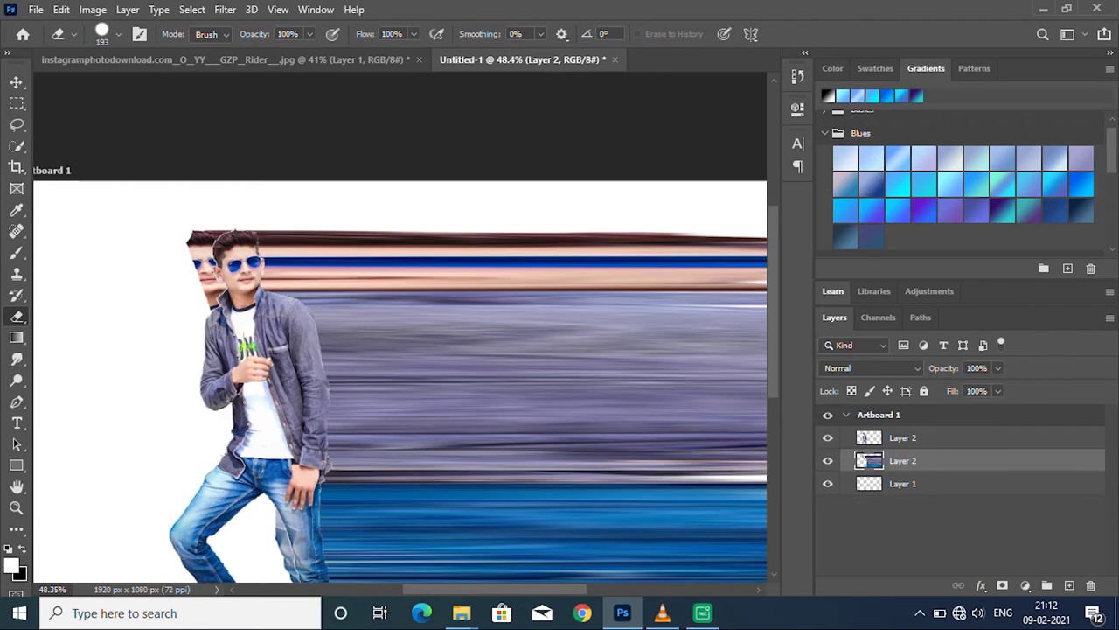
click(827, 437)
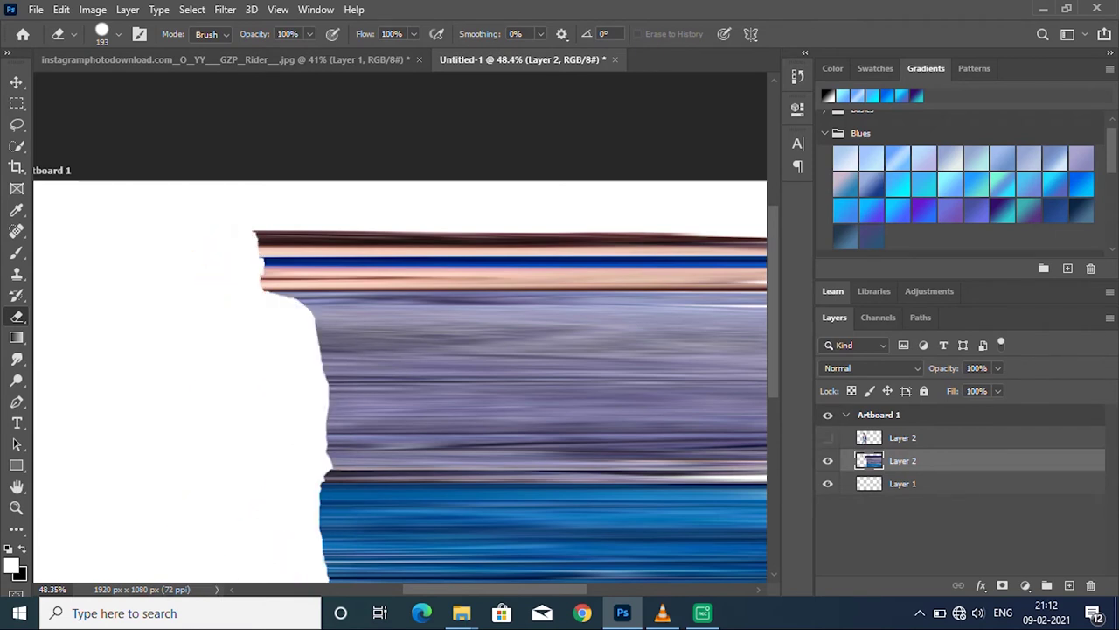
click(827, 437)
scroll(142, 303, up, 2)
scroll(142, 303, down, 4)
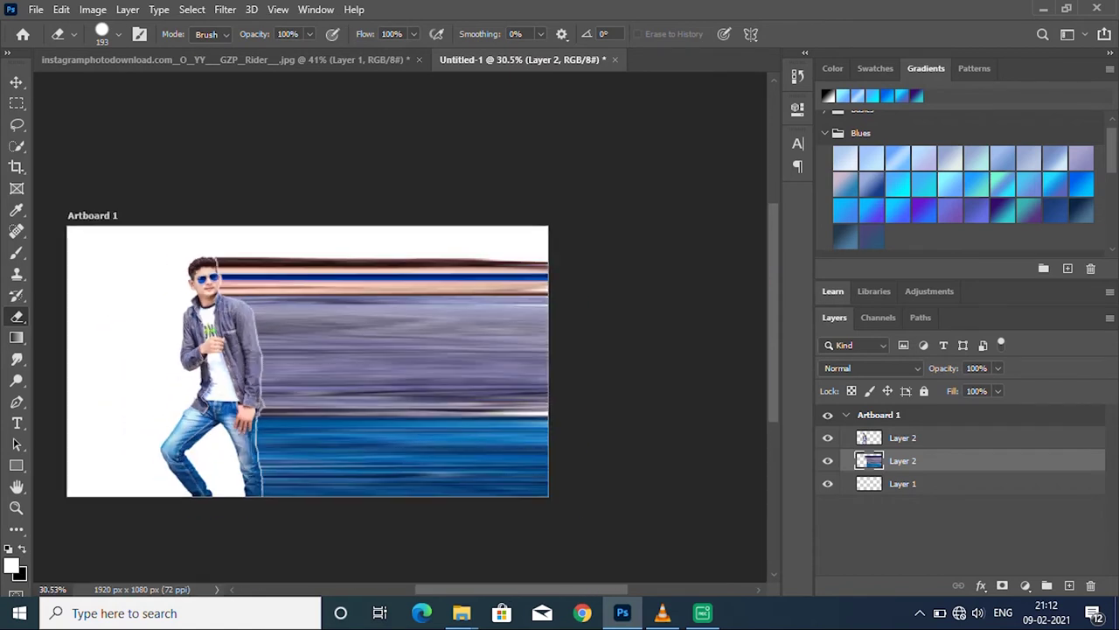
key(v)
scroll(293, 287, down, 1)
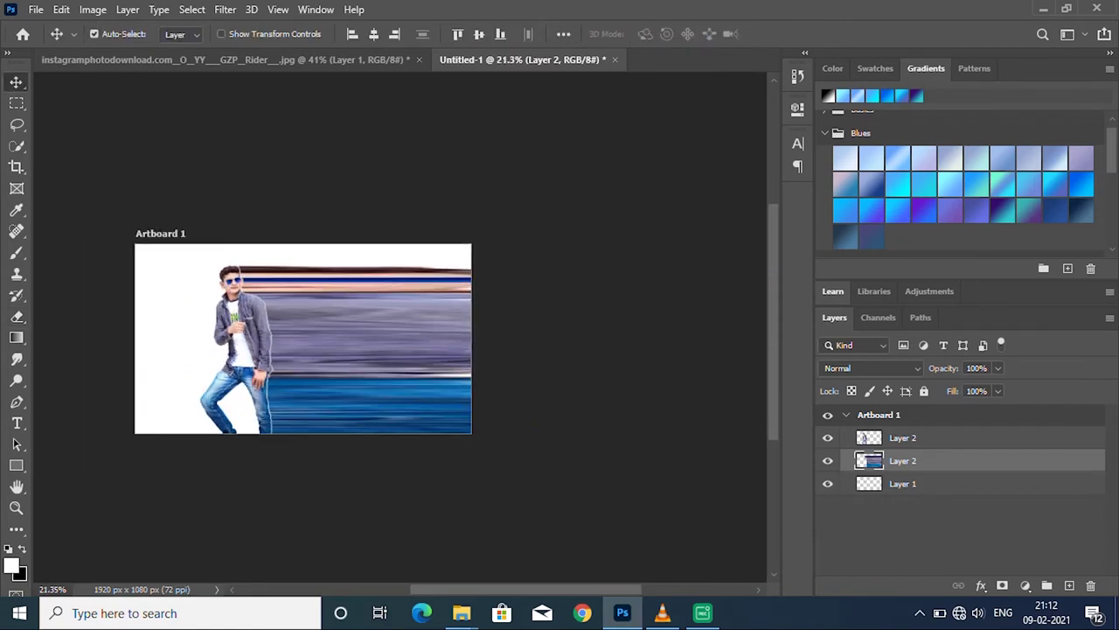
Step: Move the man and streak Layer 2 layers together to the left
key(ctrl)
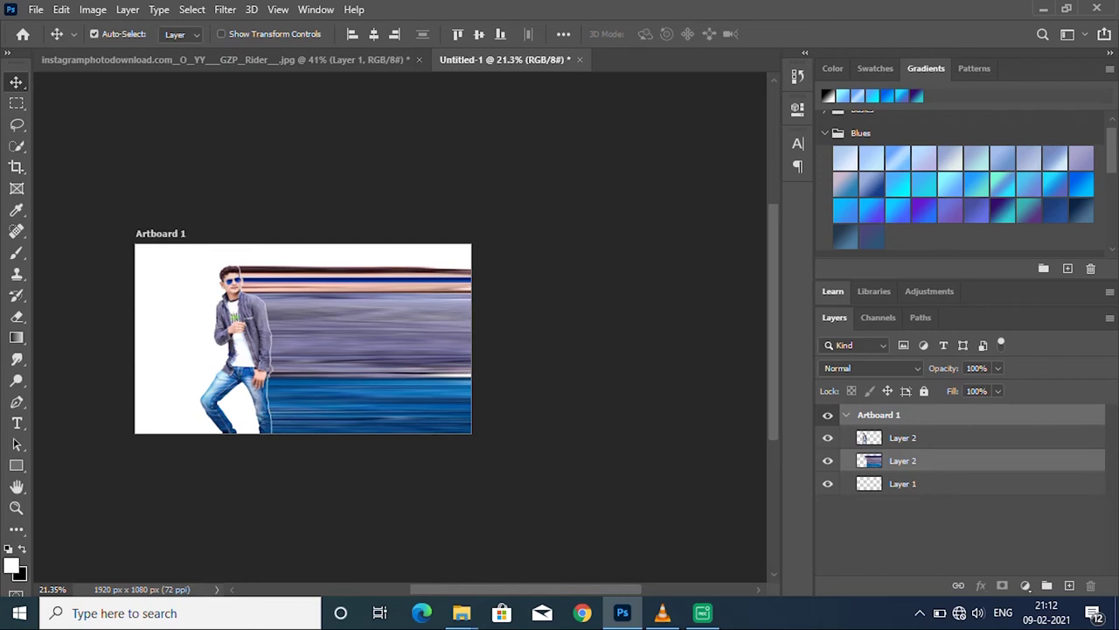
ctrl+click(902, 437)
drag(385, 337, 333, 336)
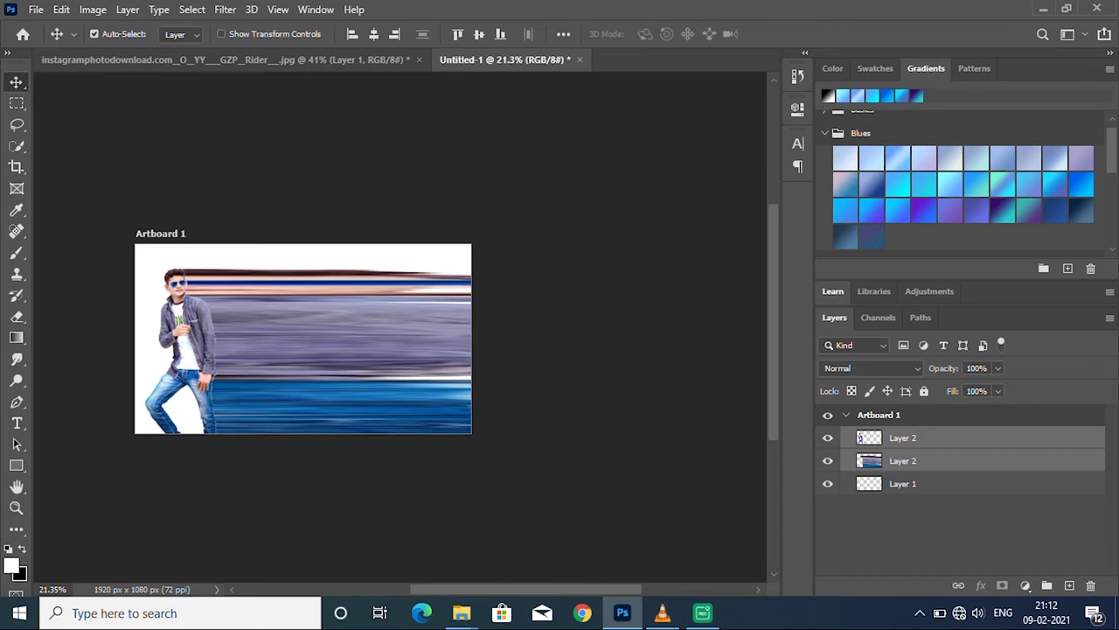
Step: Warp the streak layer, dragging its right-hand corners to begin curving the streaks
click(903, 460)
key(ctrl+t)
right_click(400, 347)
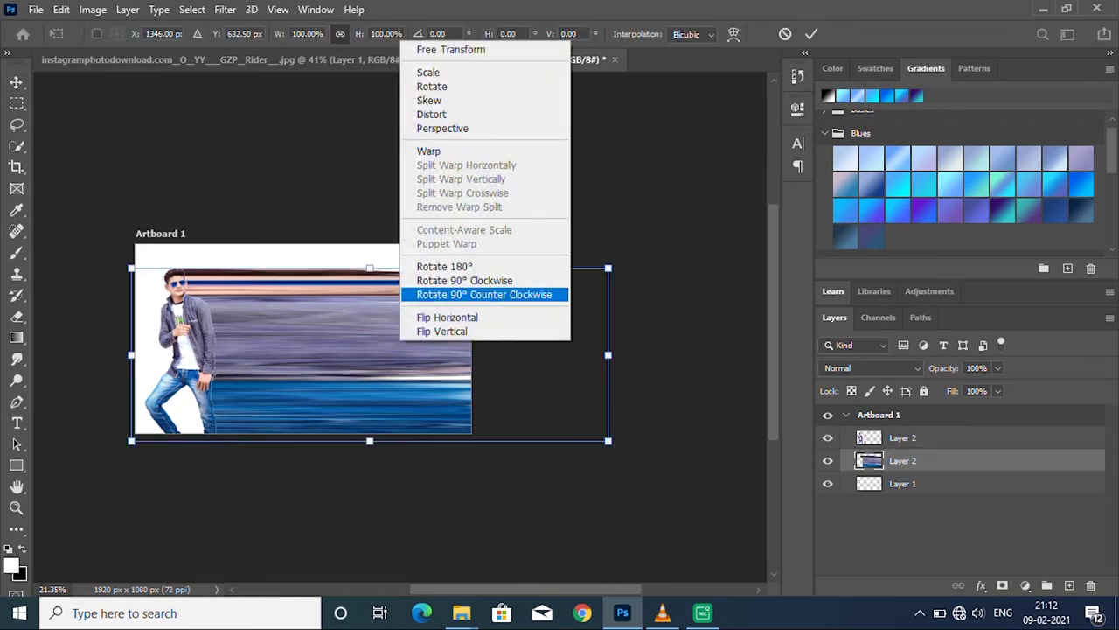
click(420, 150)
drag(609, 268, 625, 381)
drag(610, 441, 712, 344)
mouse_move(625, 382)
mouse_down()
mouse_move(743, 325)
mouse_move(454, 577)
mouse_move(306, 581)
mouse_up()
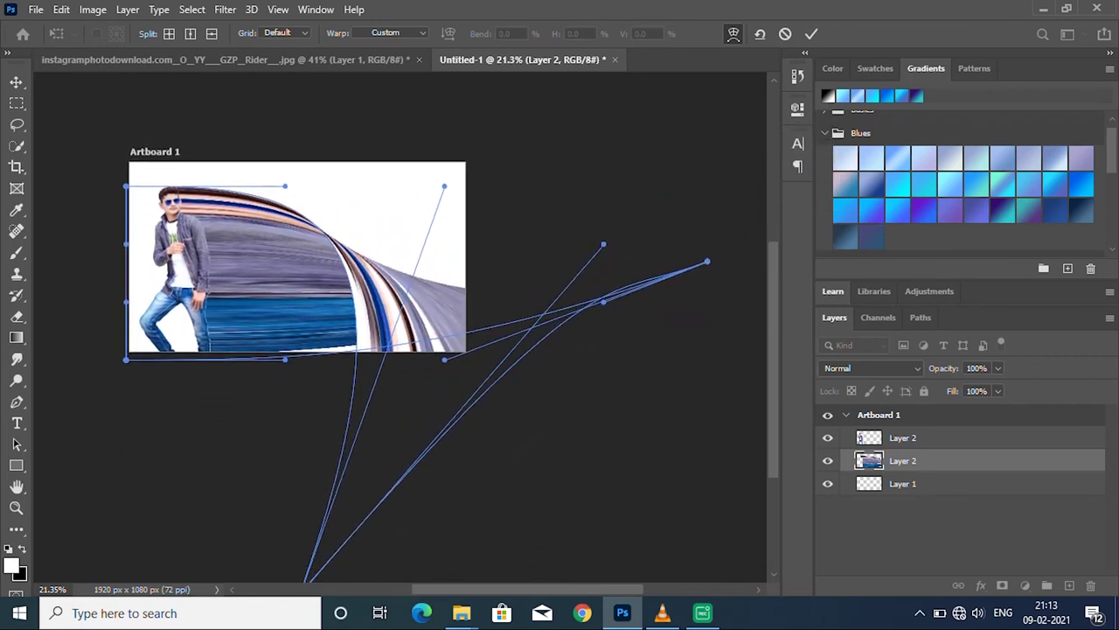
Step: Drag the warp curve handles to arch the streaks upward and right, then commit
drag(707, 261, 548, 93)
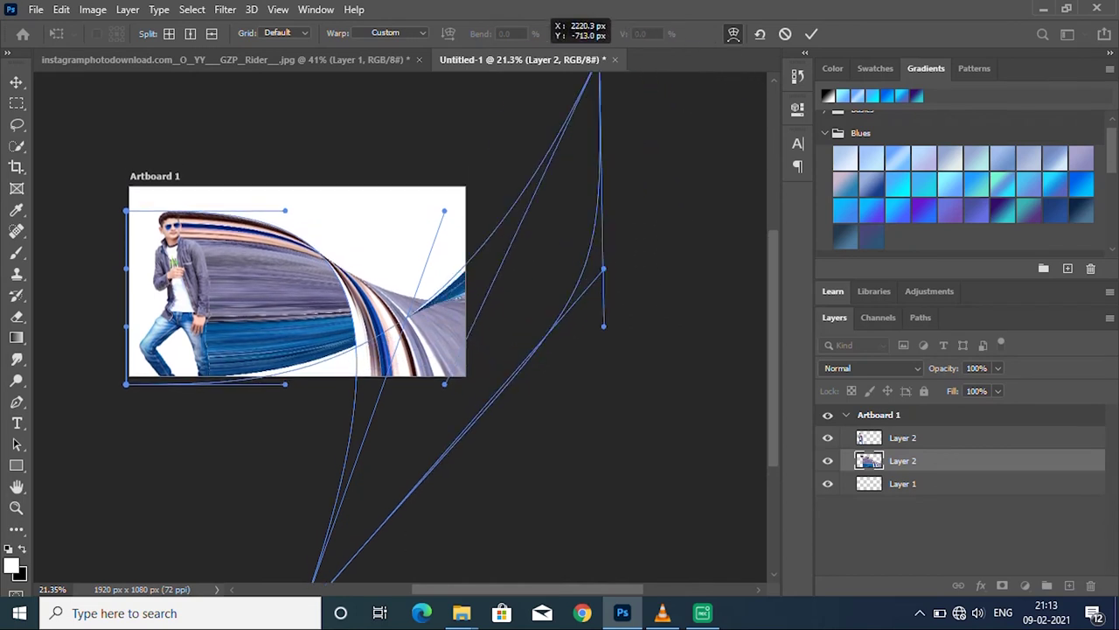
drag(548, 94, 567, 464)
scroll(567, 464, down, 1)
mouse_move(300, 551)
mouse_down()
mouse_move(571, 570)
mouse_move(450, 570)
mouse_up()
scroll(449, 569, down, 1)
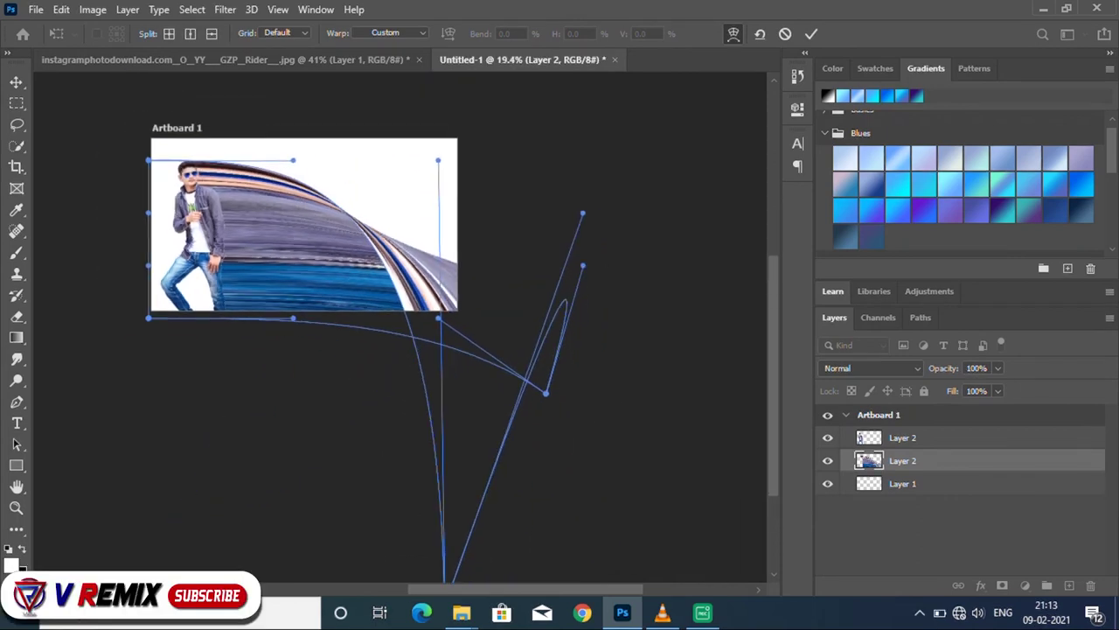
key(Return)
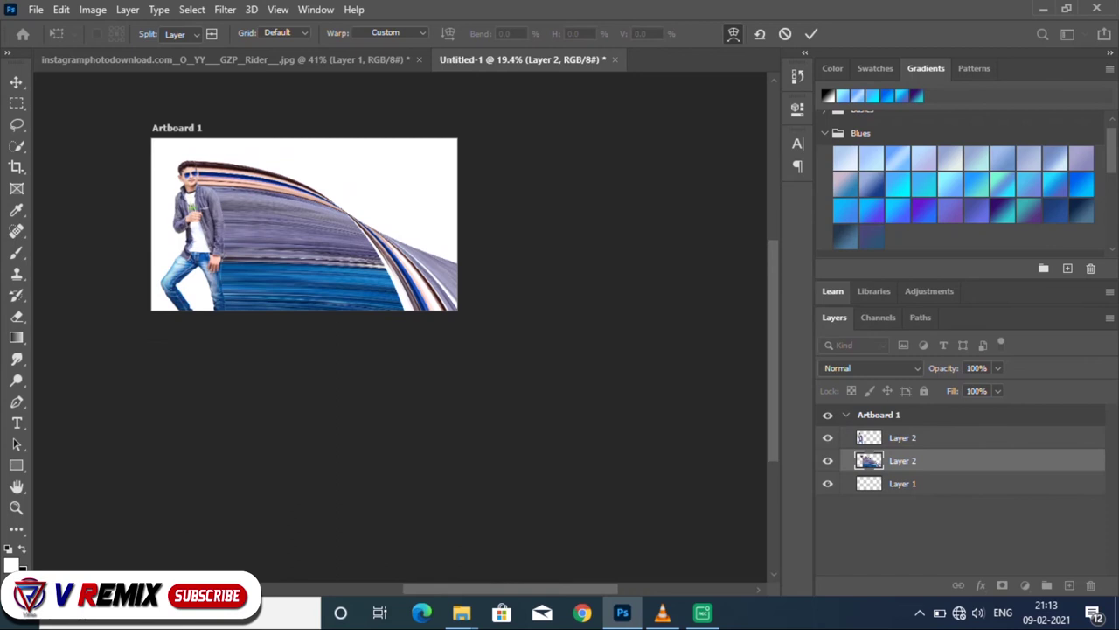
scroll(350, 288, up, 2)
scroll(349, 289, up, 4)
scroll(349, 288, down, 3)
scroll(350, 289, down, 1)
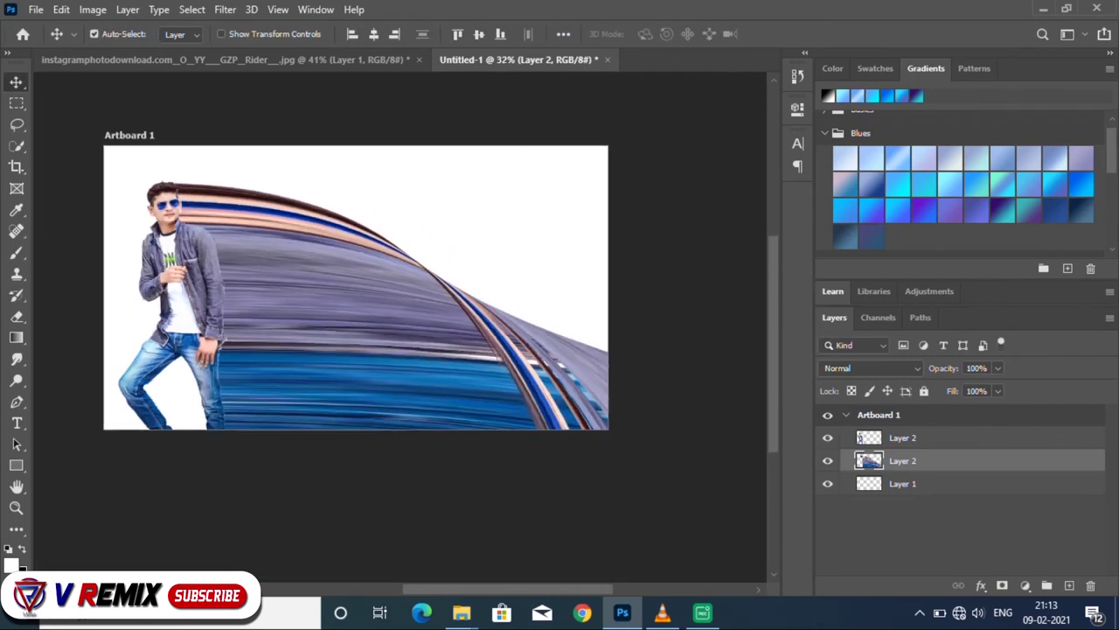
Step: Select the background layer and browse gradient preset folders, applying a Cloud gradient
key(alt+bracketleft)
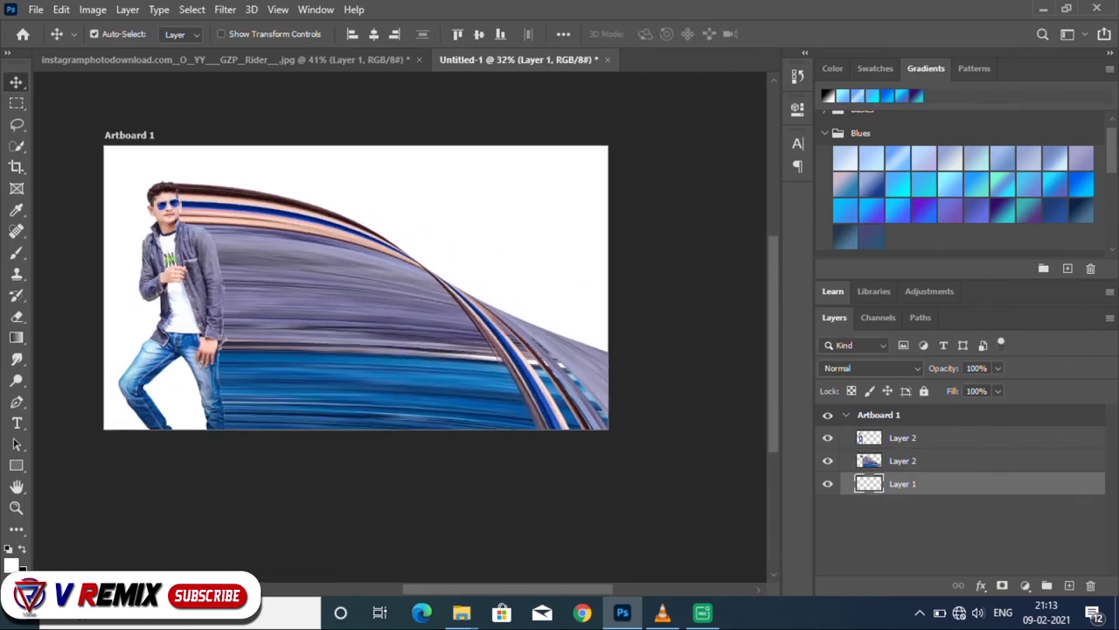
scroll(962, 184, down, 1)
scroll(961, 183, down, 2)
scroll(962, 184, down, 1)
scroll(962, 184, down, 2)
click(860, 191)
scroll(962, 184, down, 1)
click(864, 200)
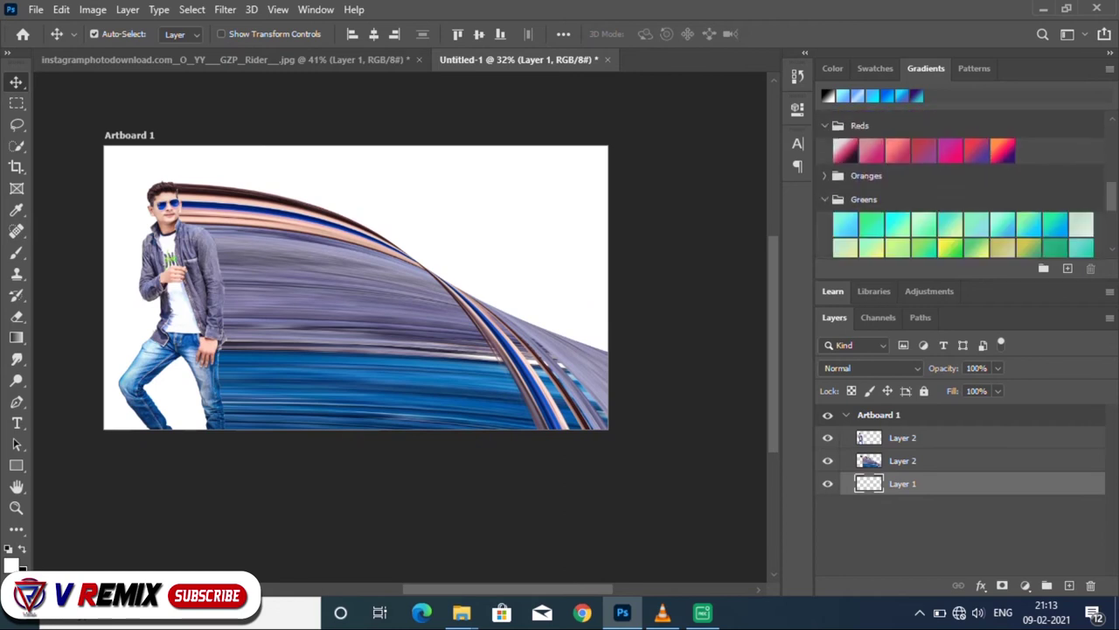
scroll(962, 184, down, 1)
scroll(962, 183, up, 1)
click(866, 136)
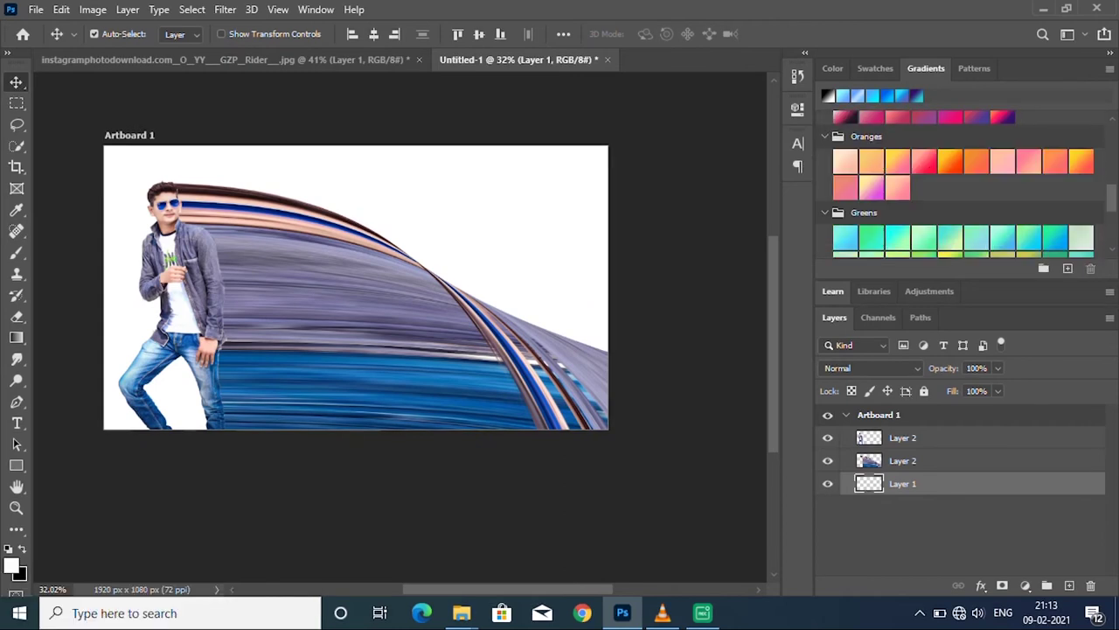
scroll(962, 183, down, 2)
scroll(962, 184, down, 2)
click(861, 194)
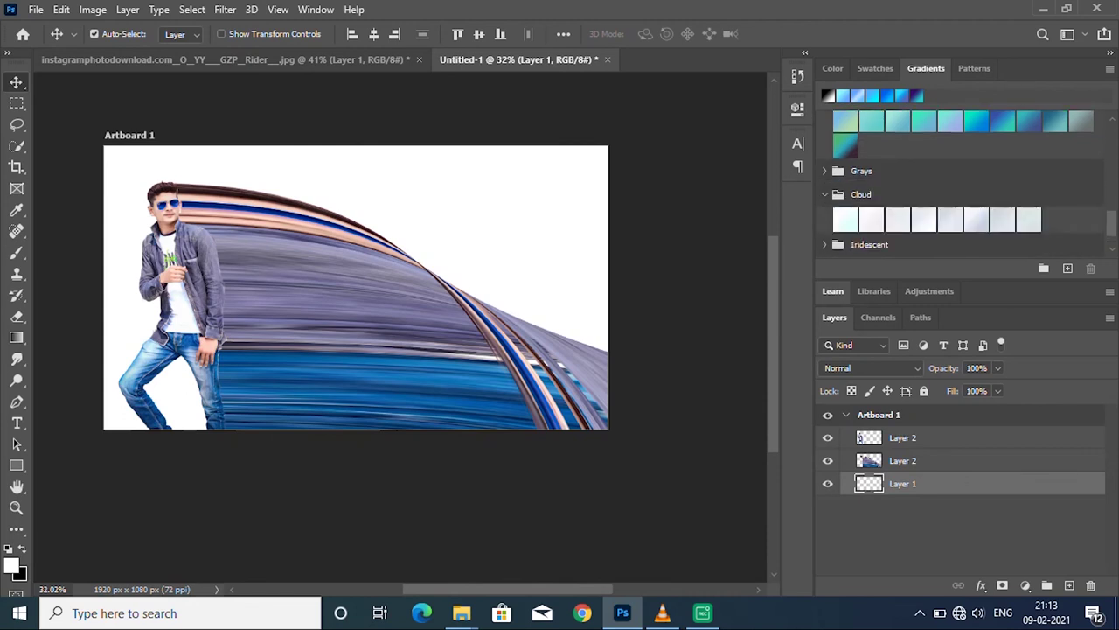
click(1028, 220)
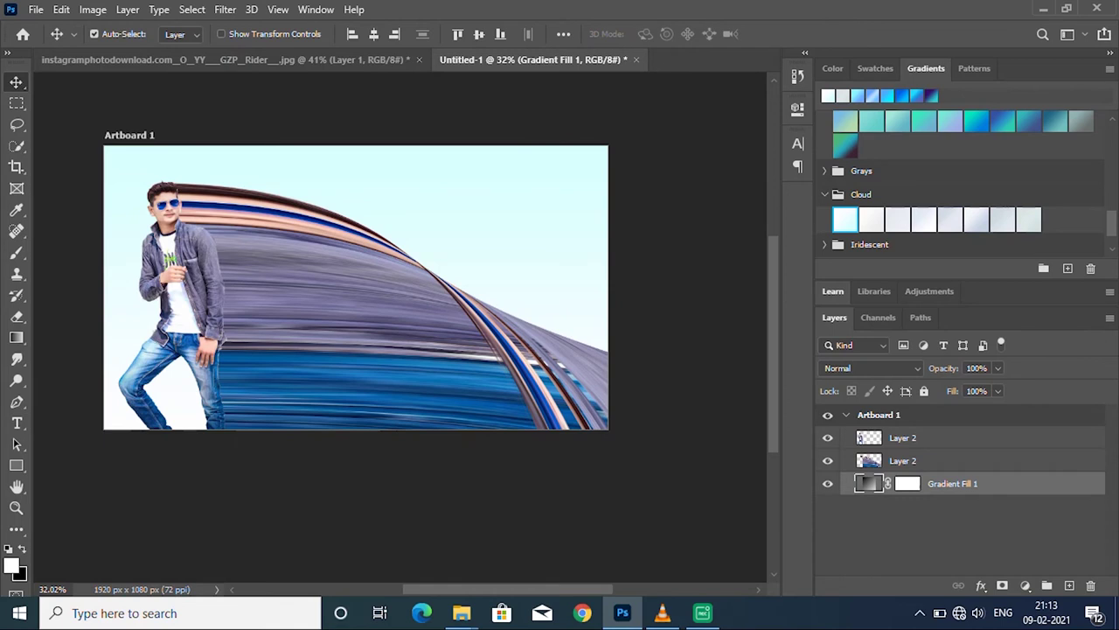
Step: Try other Cloud, teal, blue-to-teal and purple-to-blue gradients on the background
scroll(412, 242, down, 1)
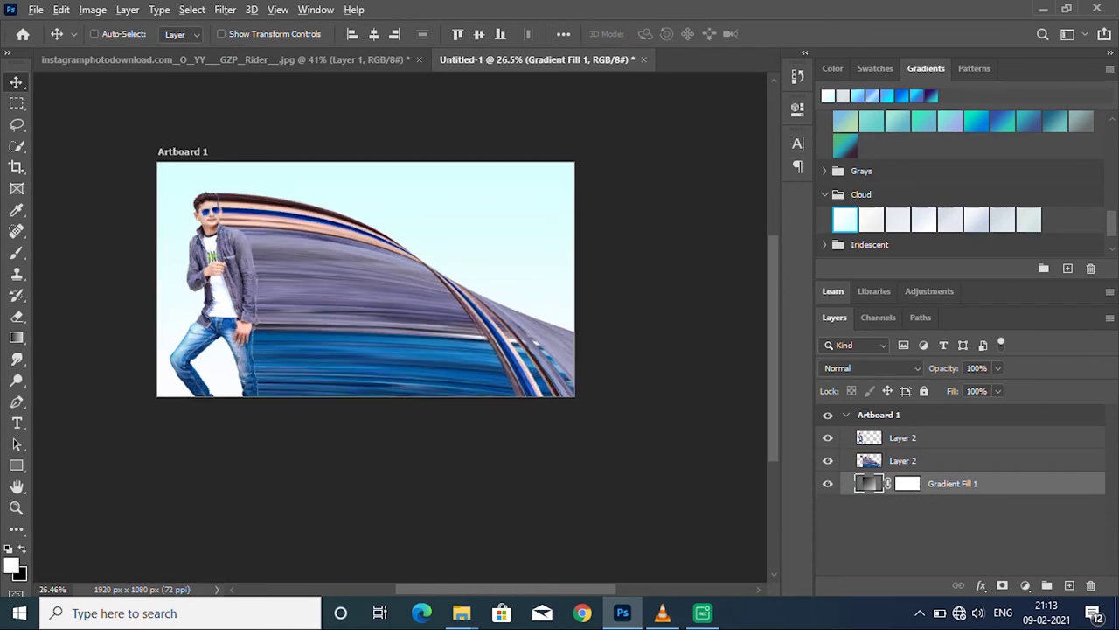
scroll(270, 239, up, 1)
scroll(270, 240, down, 1)
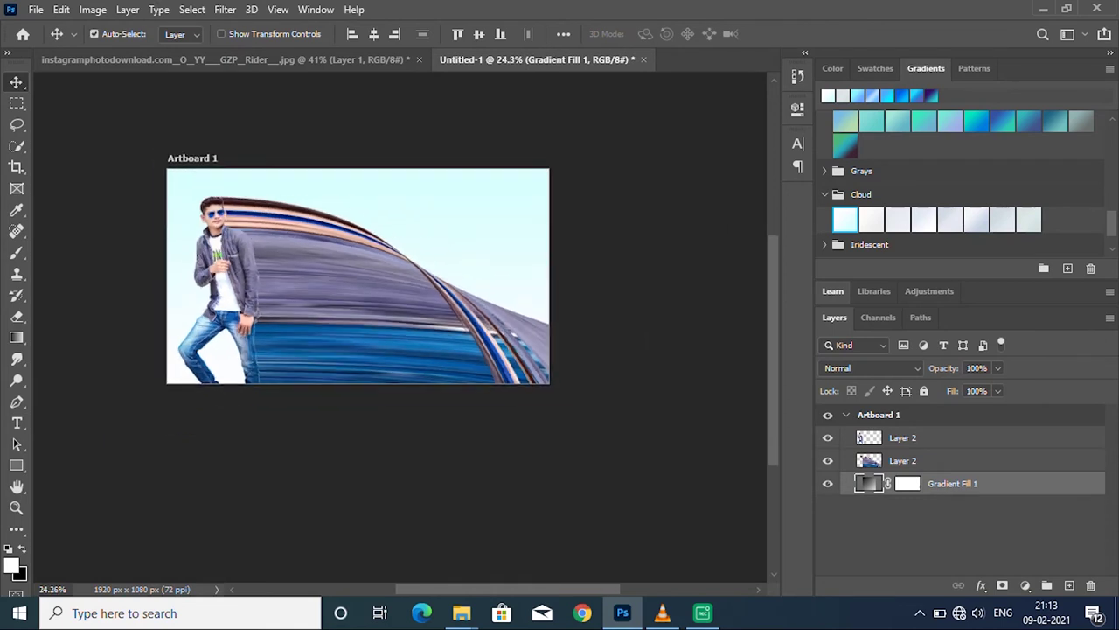
click(871, 219)
scroll(871, 201, up, 1)
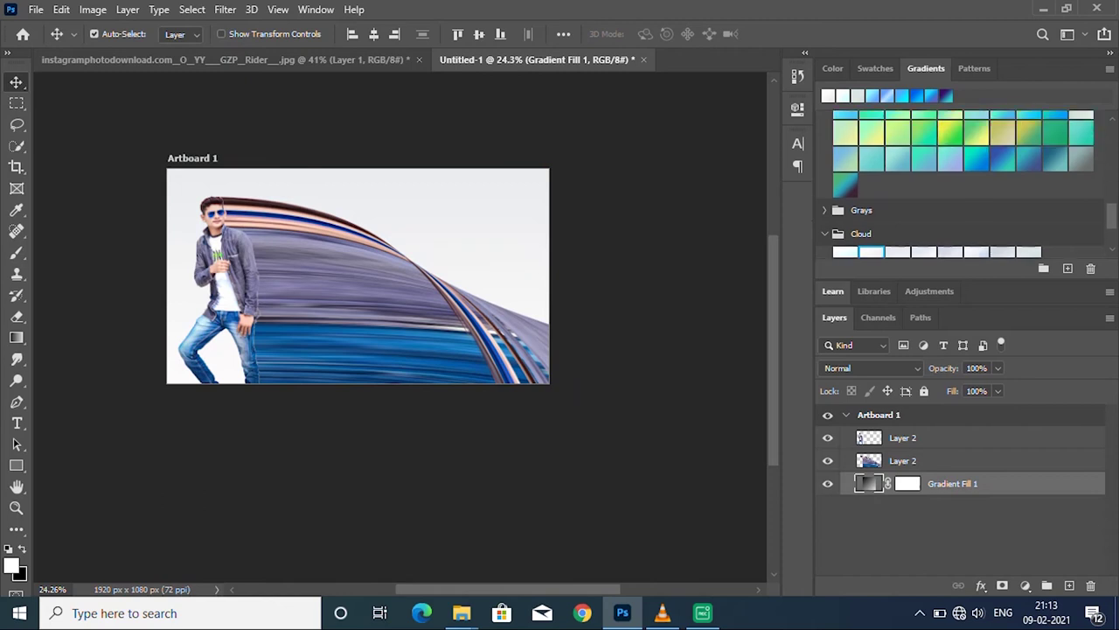
click(871, 159)
click(923, 158)
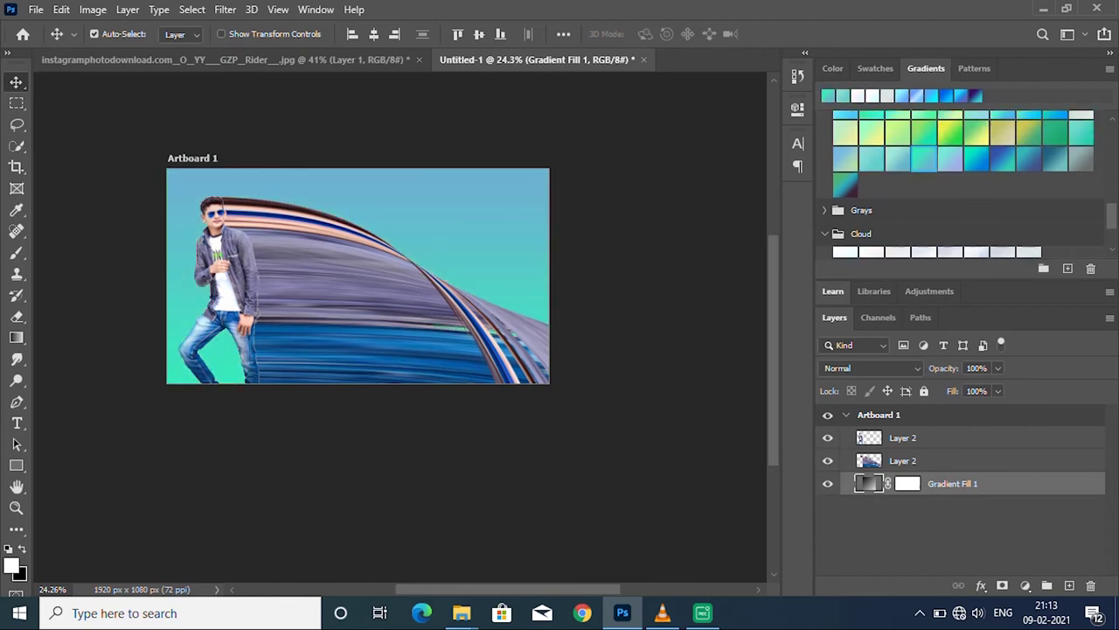
scroll(962, 184, up, 5)
scroll(962, 184, up, 2)
scroll(961, 184, up, 3)
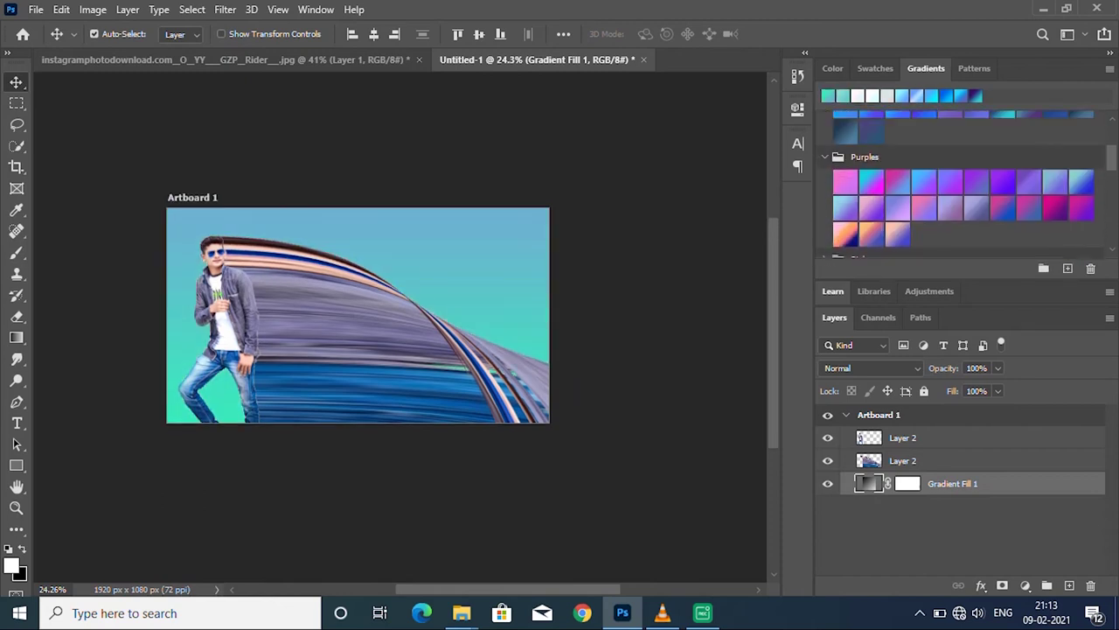
click(976, 181)
Step: Settle on a light blue preset for the background gradient
scroll(962, 184, up, 3)
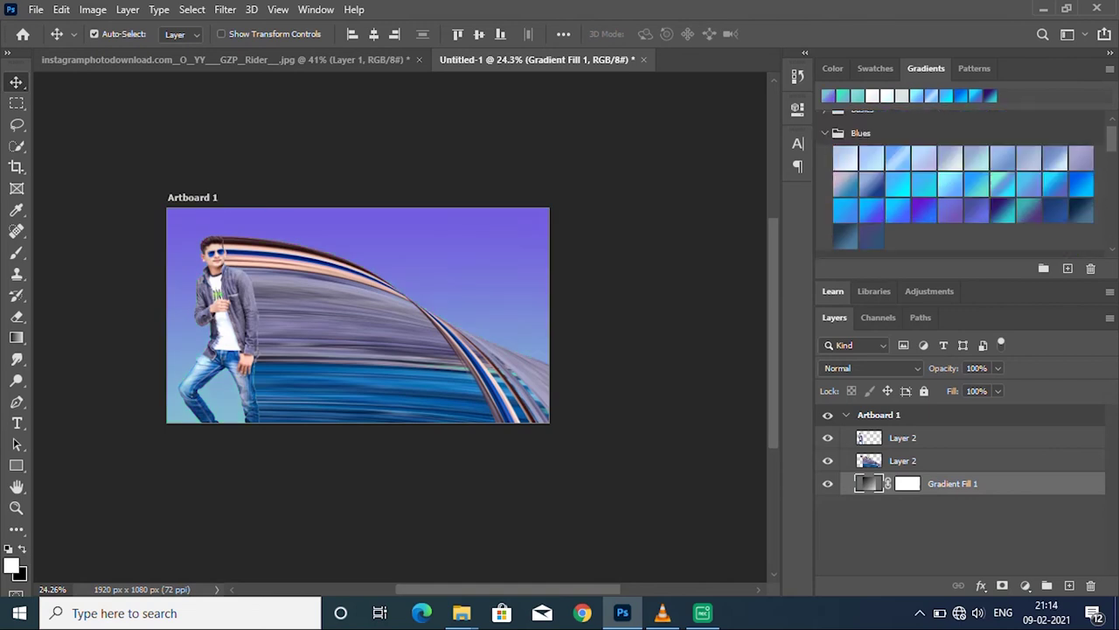
scroll(962, 183, up, 1)
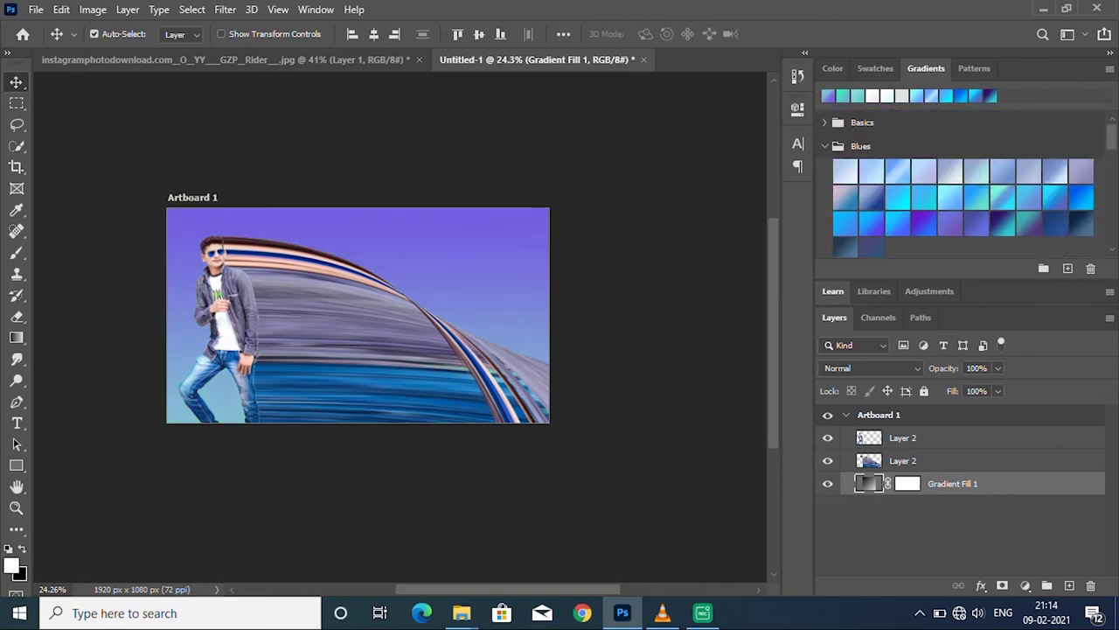
click(845, 172)
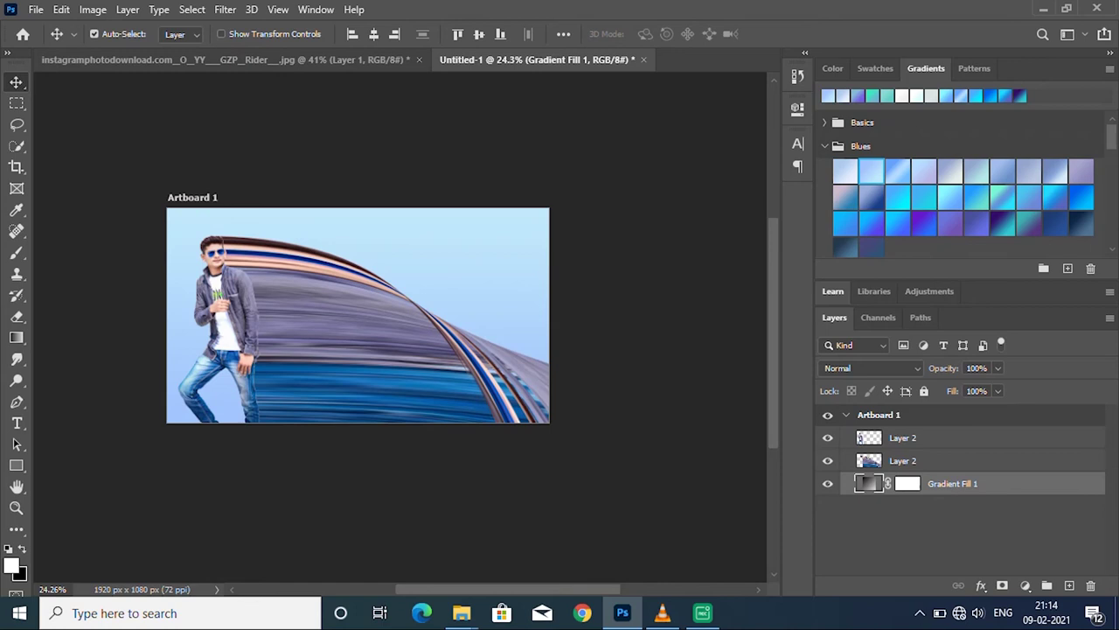
scroll(358, 315, down, 2)
scroll(398, 333, up, 4)
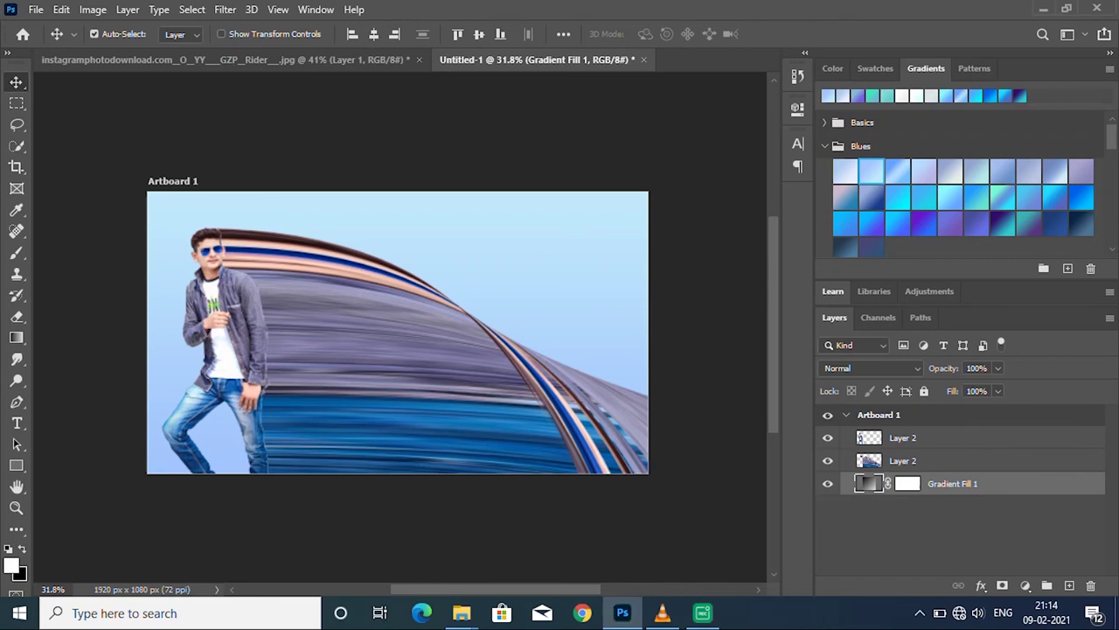
key(alt+bracketright)
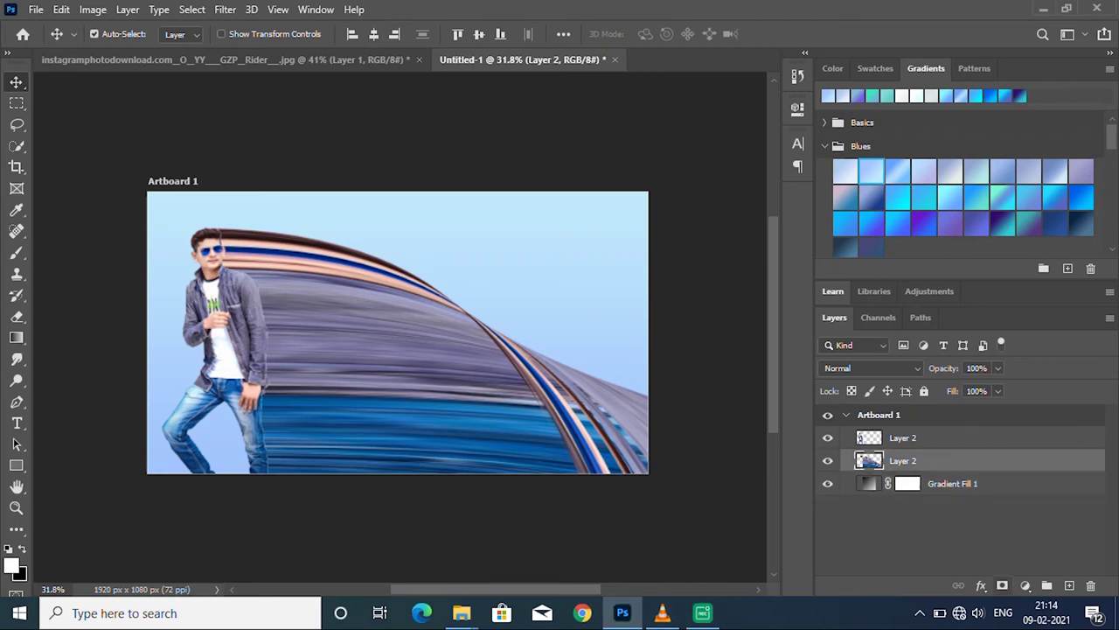
Step: Add a layer mask to the streak layer and drag a first gradient across it
click(1002, 585)
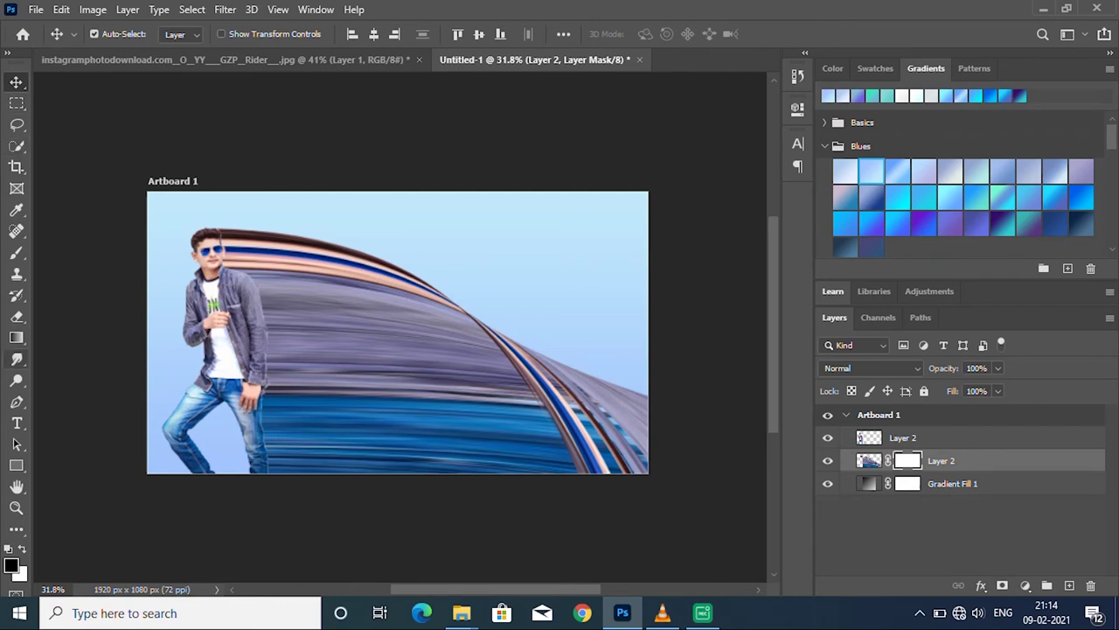
key(g)
key(ctrl+minus)
scroll(394, 289, down, 3)
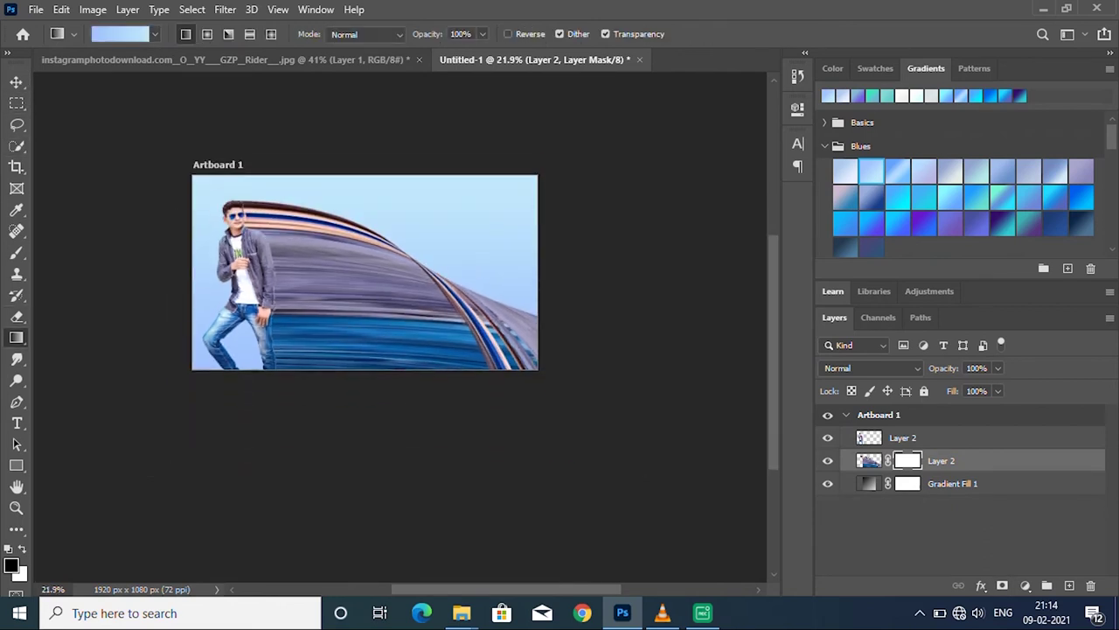
mouse_move(258, 335)
mouse_down()
mouse_move(575, 337)
mouse_move(579, 390)
mouse_up()
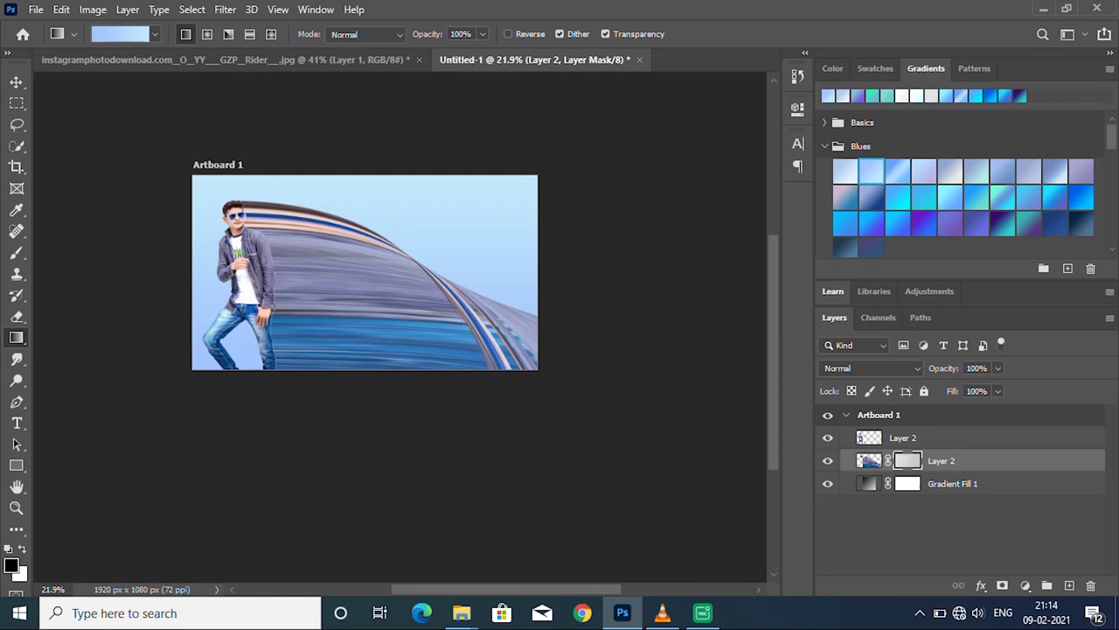
Step: Pick the Foreground to Background gradient and drag it to fade the streaks toward the right
click(11, 565)
click(716, 106)
click(119, 33)
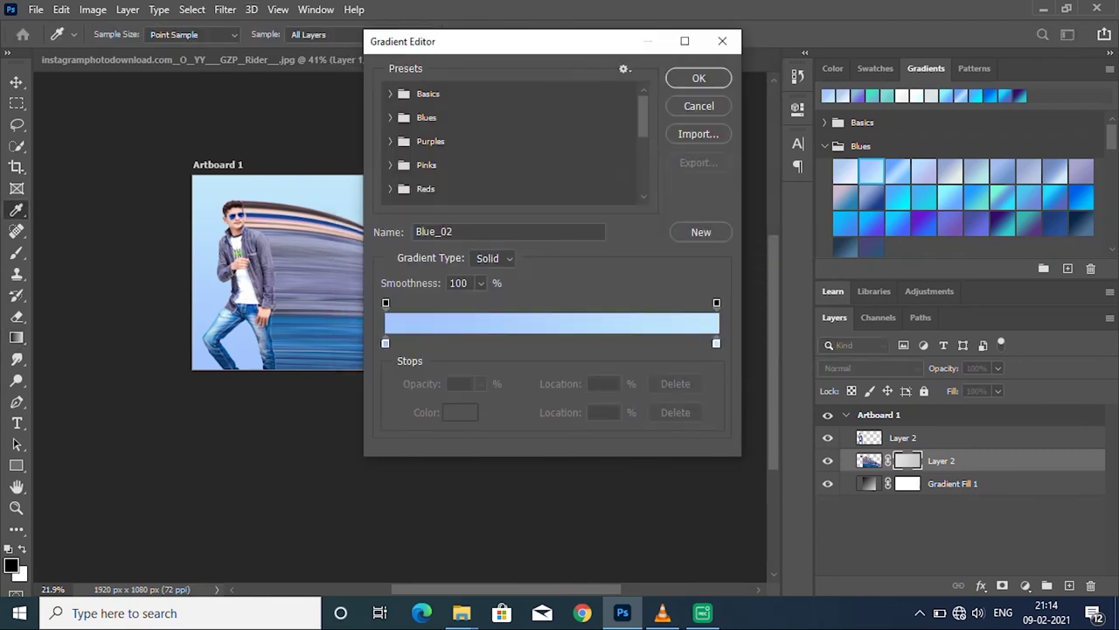
click(390, 93)
click(396, 114)
click(698, 78)
drag(584, 383, 604, 393)
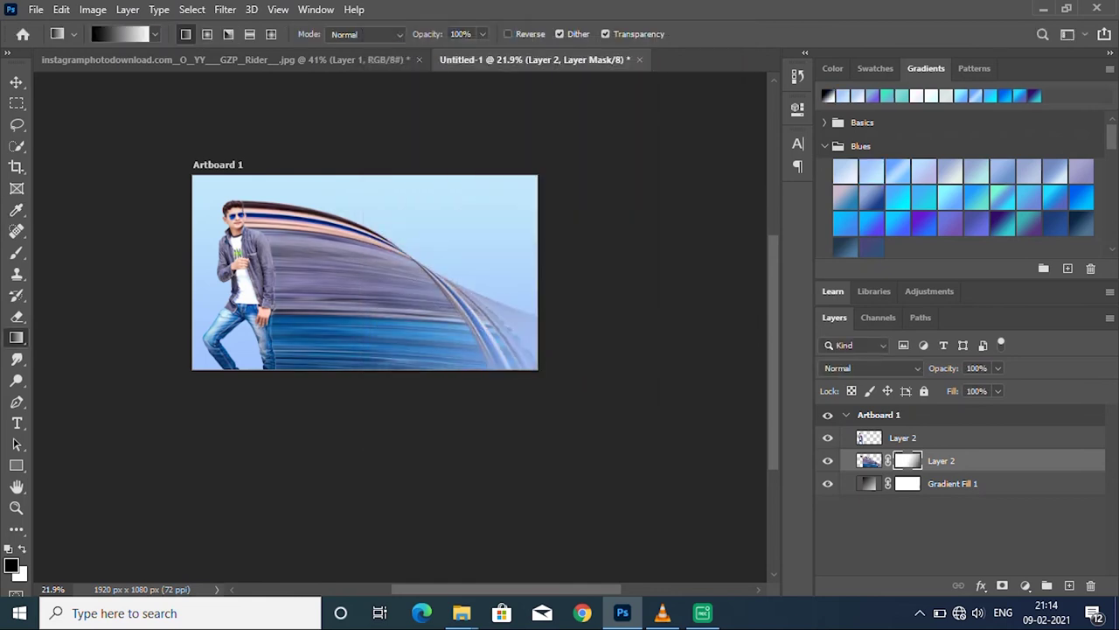
Step: Switch Photoshop to the Motion workspace to bring up the Timeline
scroll(389, 184, up, 3)
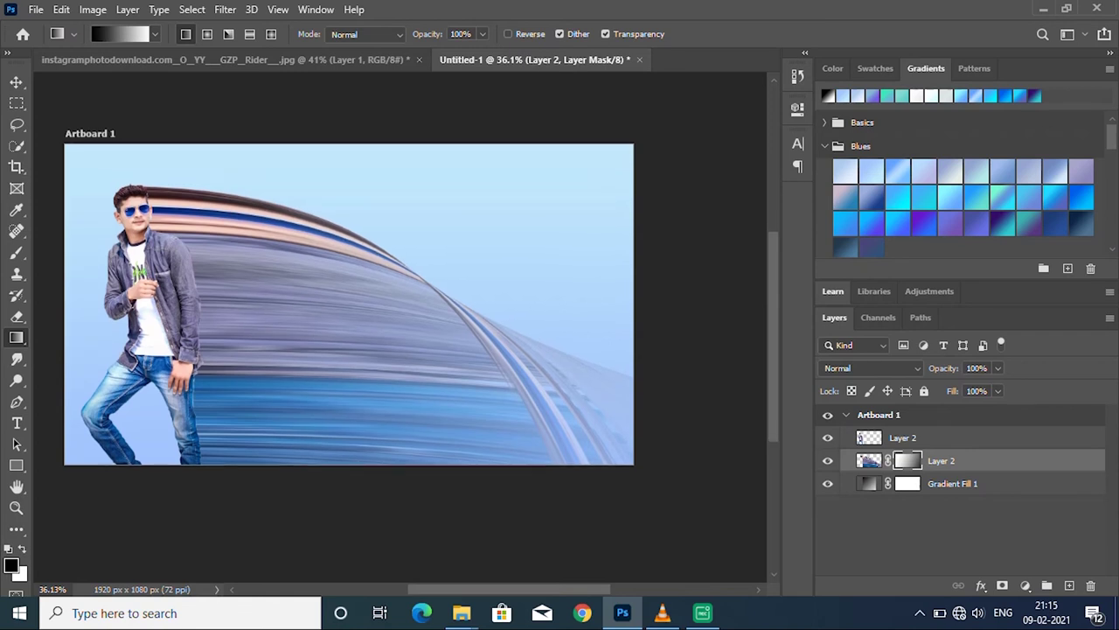
scroll(390, 306, up, 1)
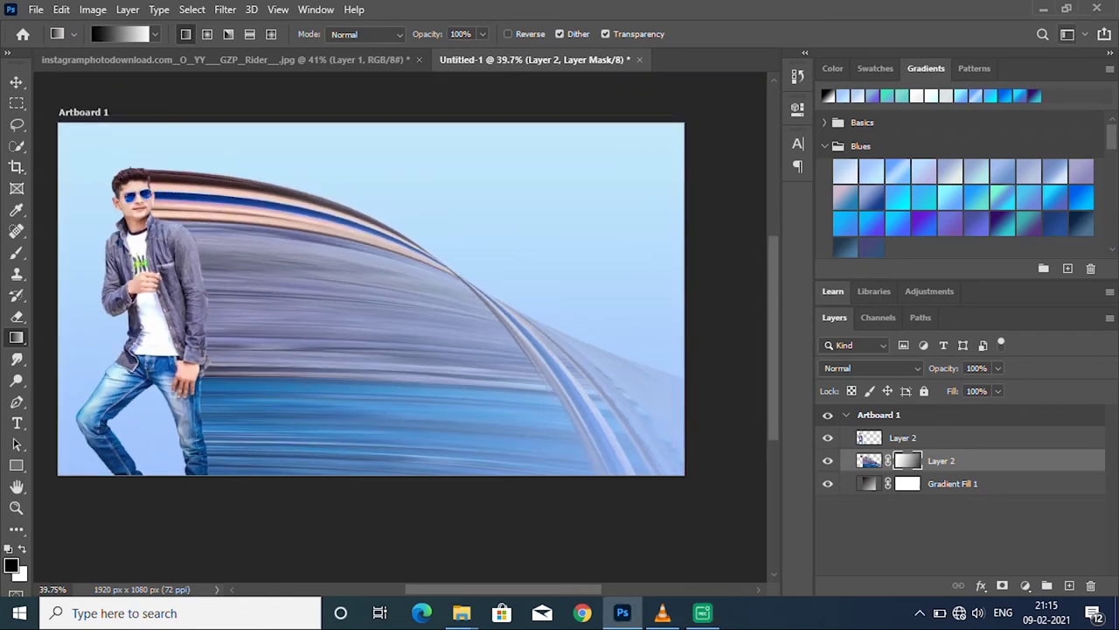
click(1068, 33)
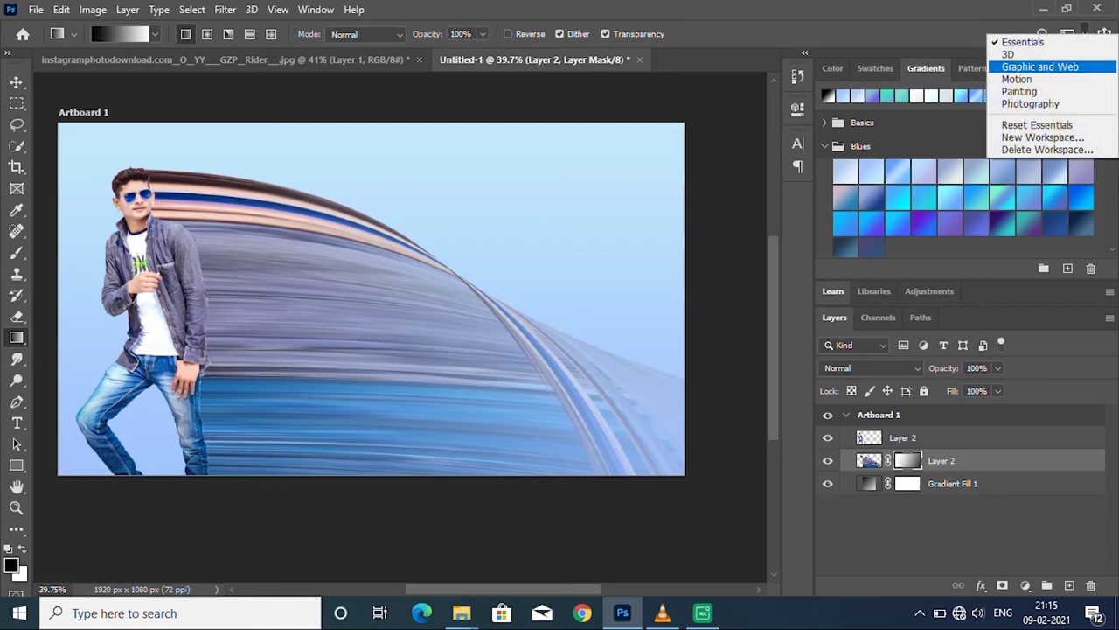
click(1017, 79)
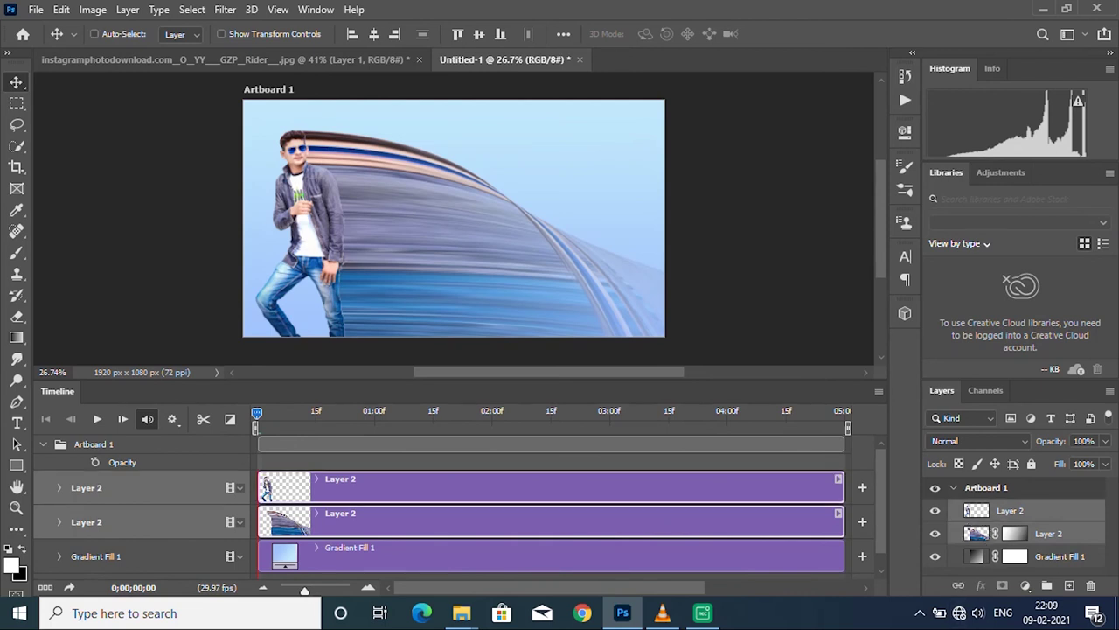
Step: Merge the two Layer 2 layers and keyframe the man at the right edge at time zero
key(ctrl+e)
click(58, 487)
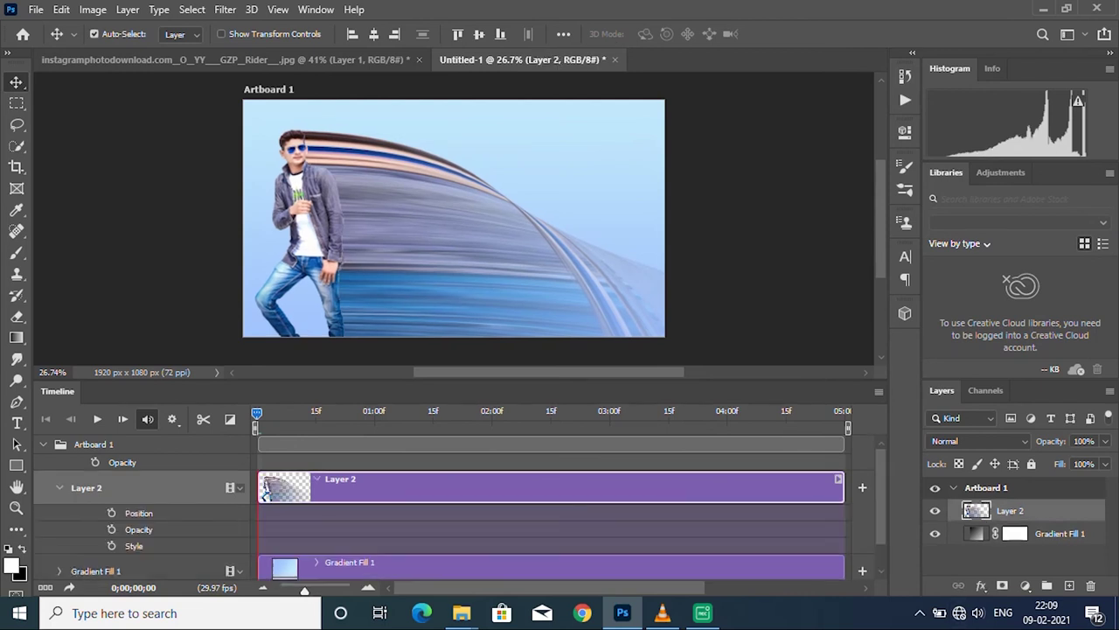
key(ctrl)
click(111, 512)
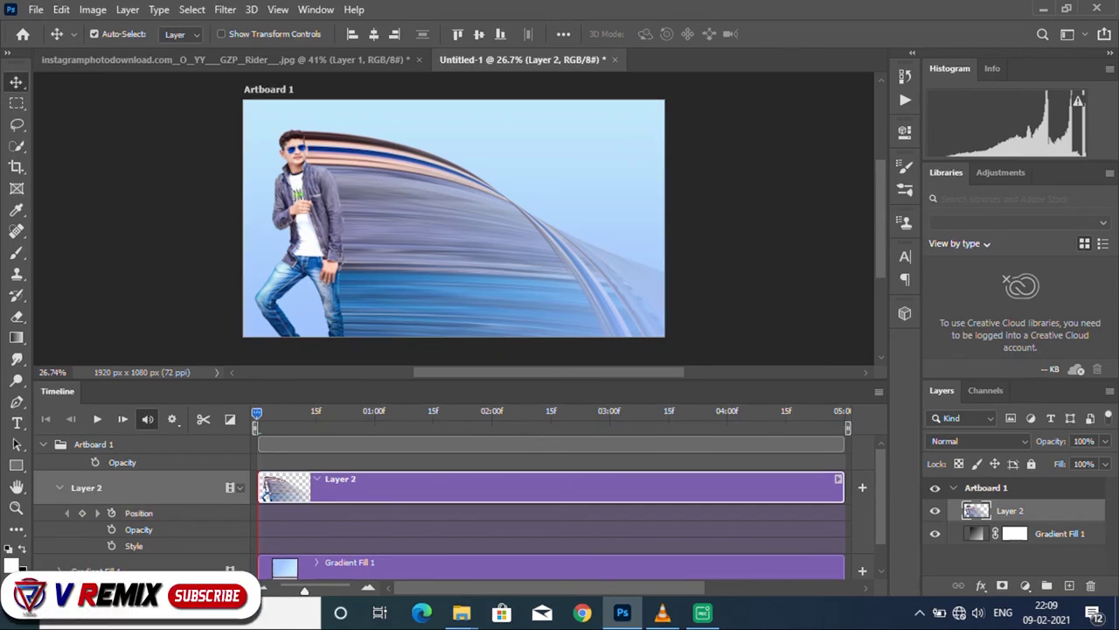
drag(398, 209, 664, 214)
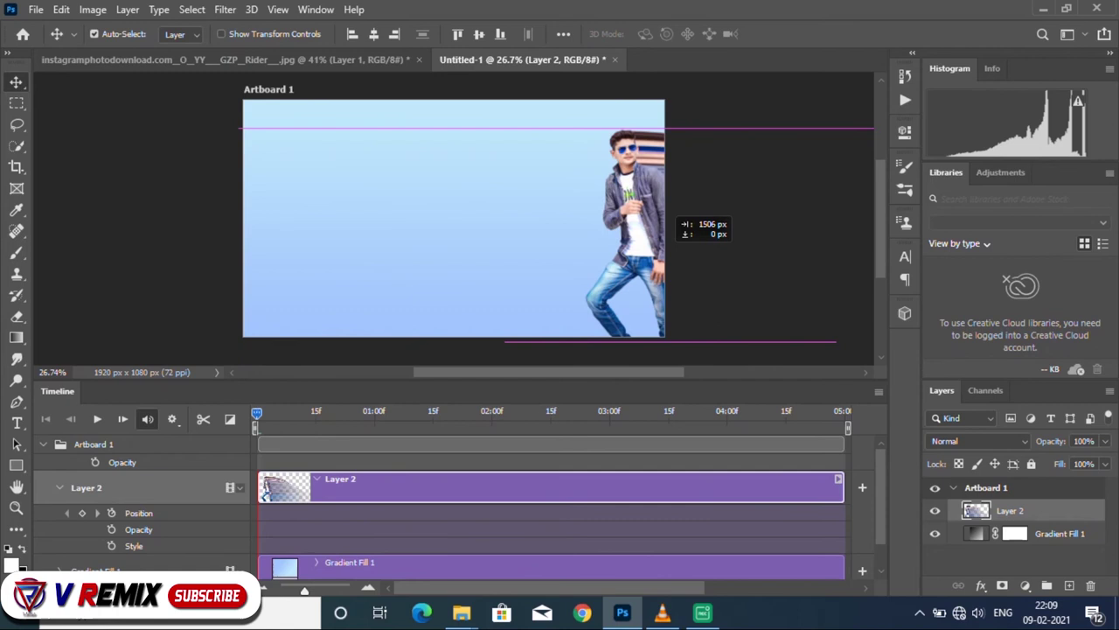
drag(670, 220, 679, 221)
Step: At 02:00, add a Position keyframe with the man slid back left, then rewind
drag(256, 412, 493, 412)
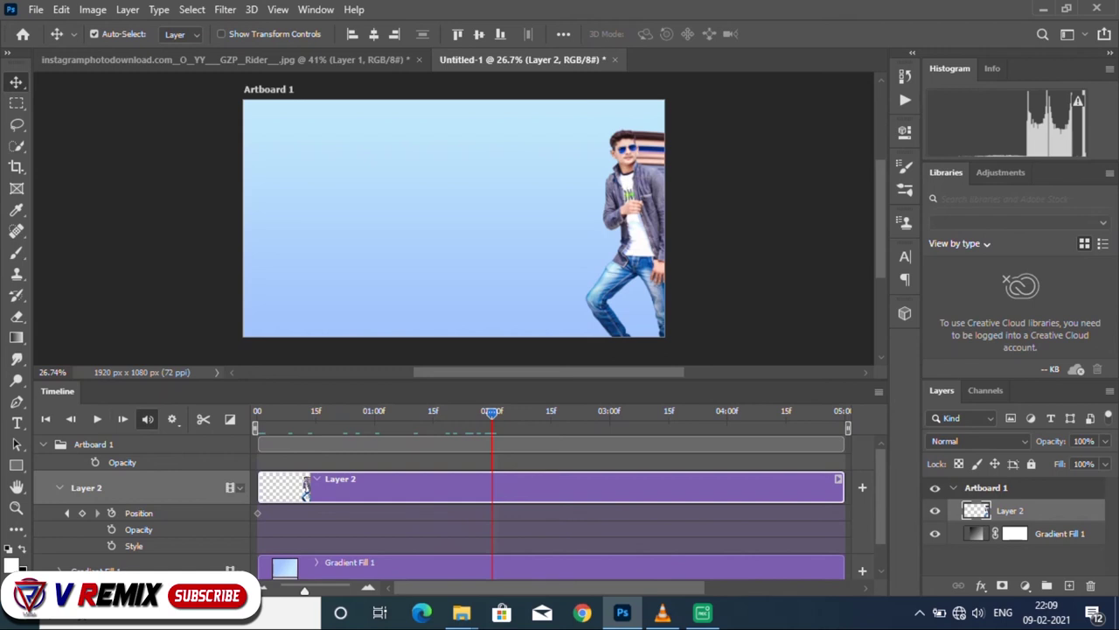
click(82, 513)
drag(677, 263, 329, 262)
drag(492, 411, 257, 411)
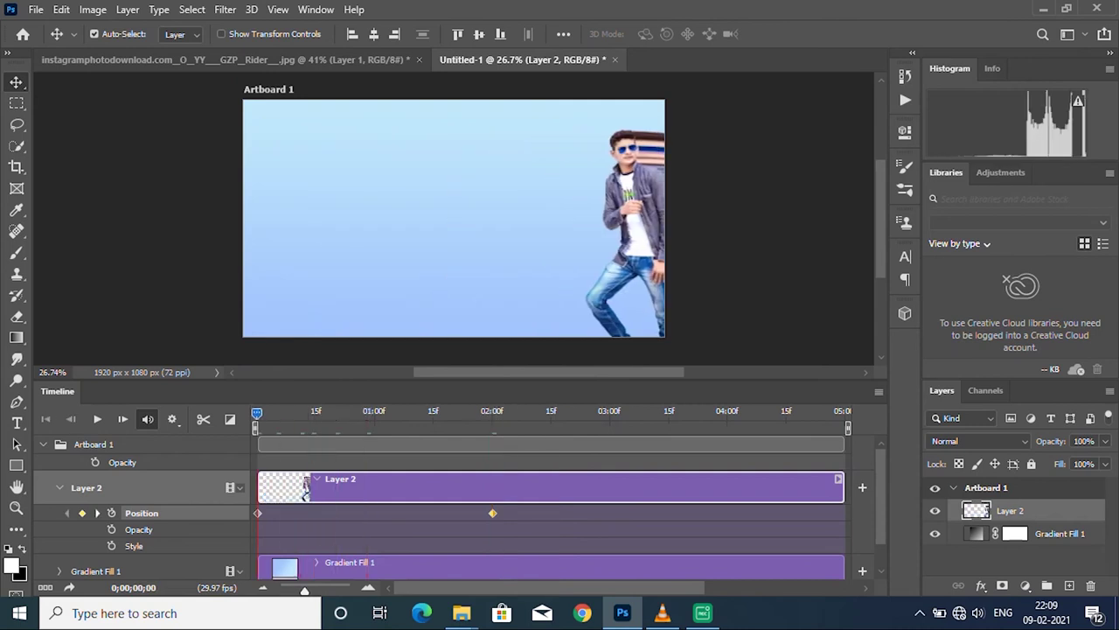
Step: Preview the slide, pull the end keyframe earlier, and add a middle keyframe near 01;11
key(space)
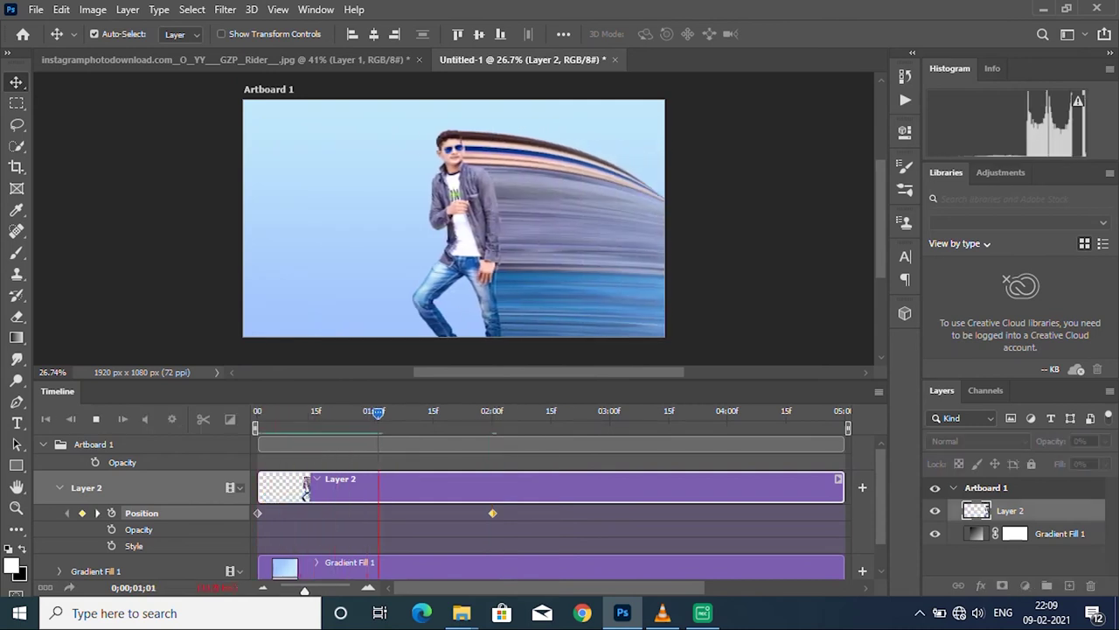
key(space)
drag(492, 513, 418, 513)
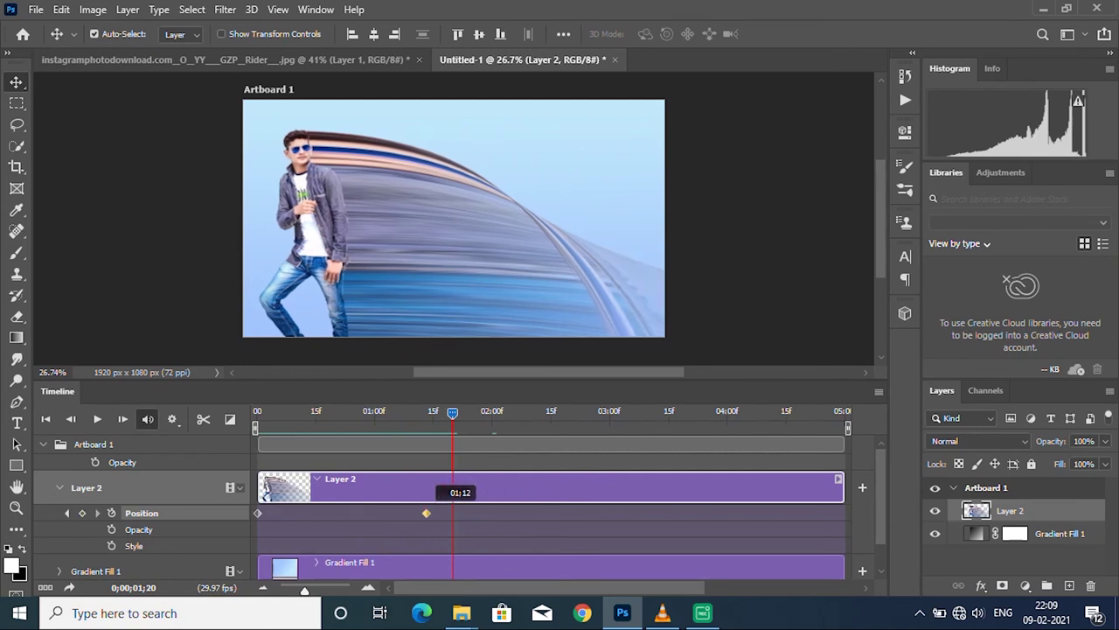
drag(452, 411, 375, 412)
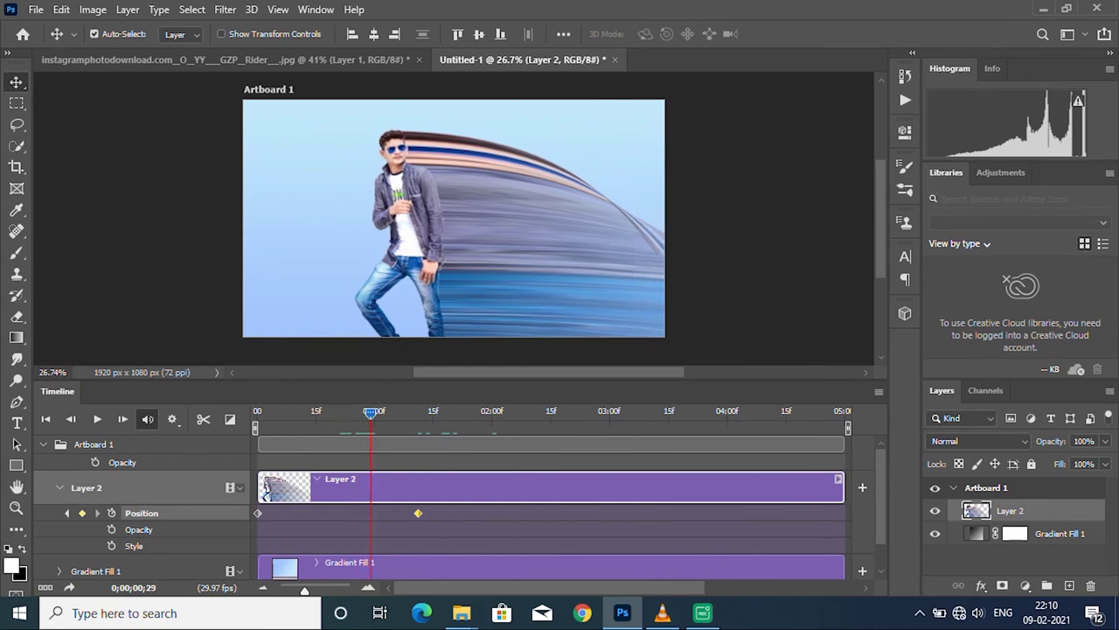
drag(472, 479, 385, 479)
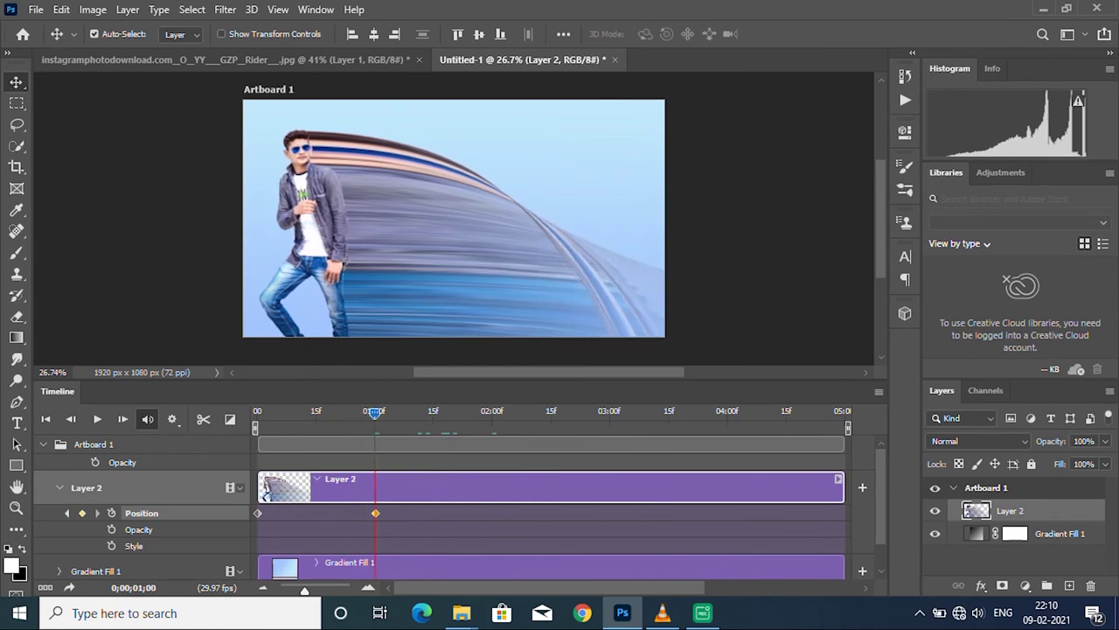
drag(398, 241, 470, 240)
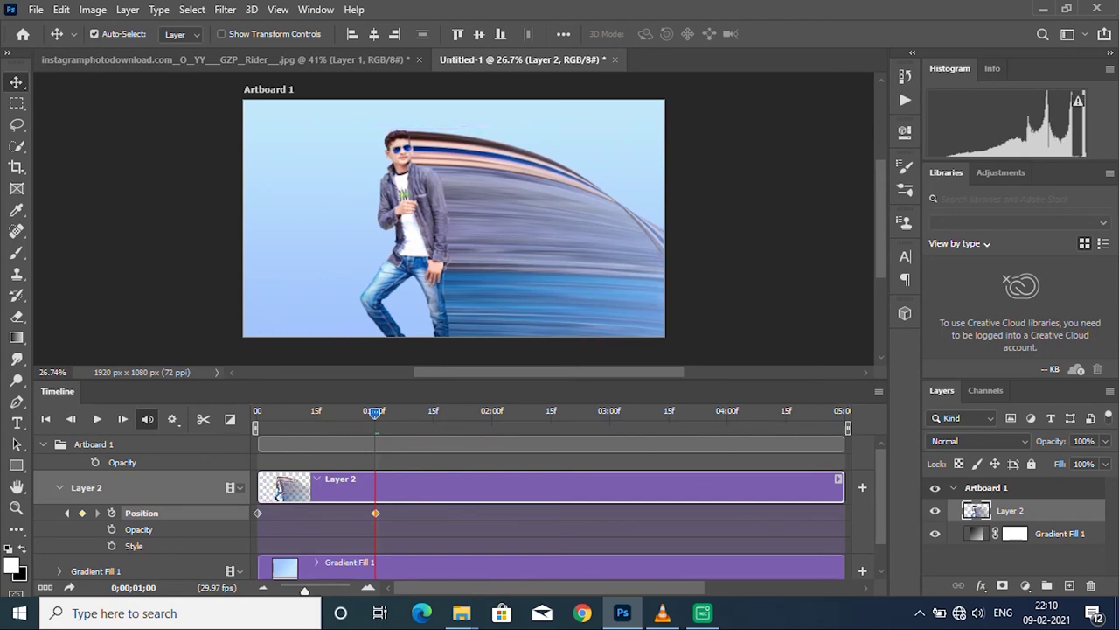
drag(376, 512, 355, 512)
Step: Add a keyframe near 01;18, shift the middle one to 00;13, and trim the clip near two seconds
drag(375, 411, 492, 411)
drag(492, 254, 384, 249)
drag(492, 411, 257, 411)
key(space)
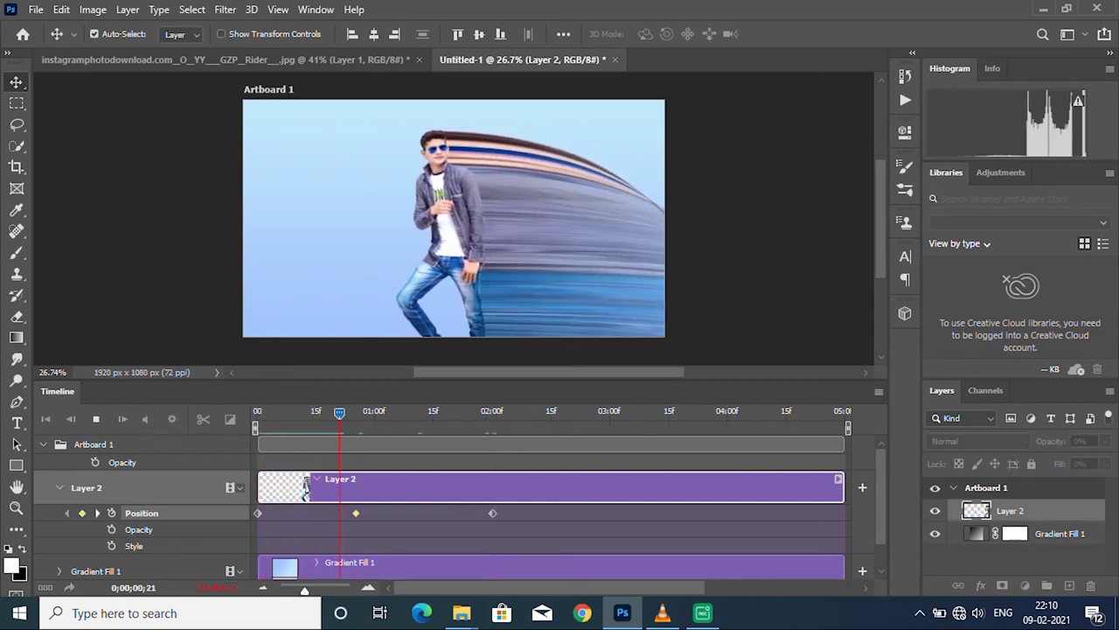
drag(356, 512, 300, 512)
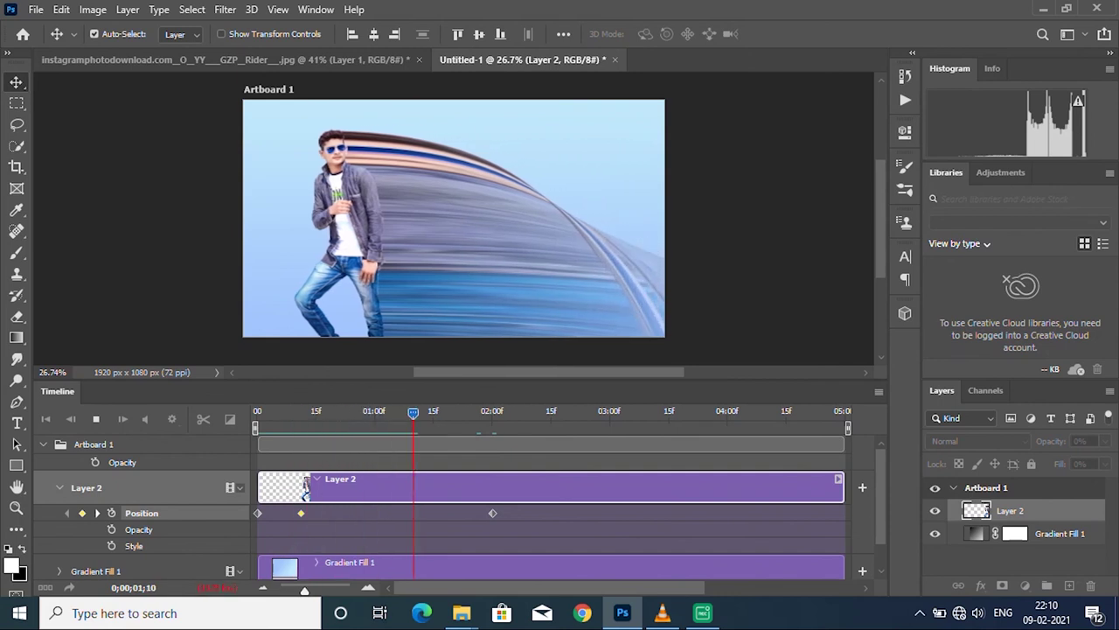
key(space)
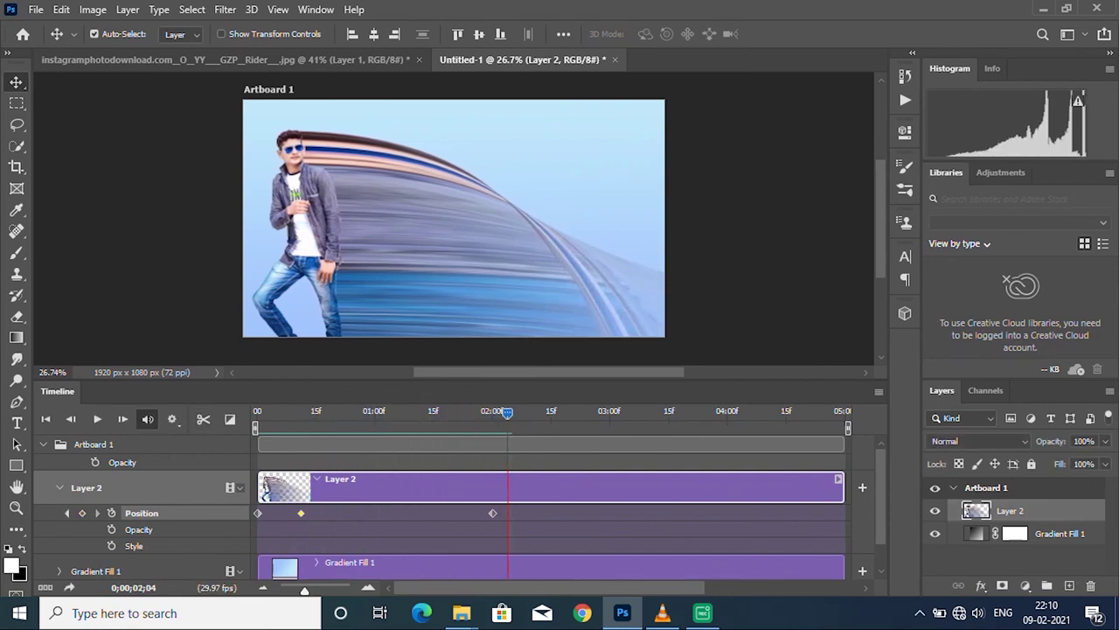
drag(841, 487, 507, 487)
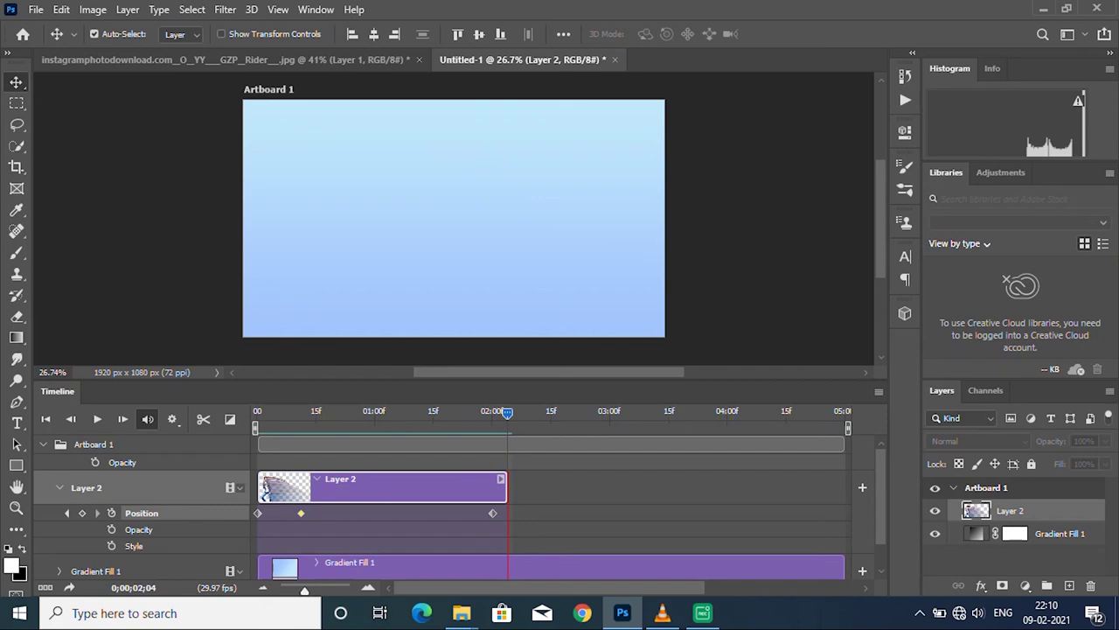
Step: End both the Gradient Fill 1 and Layer 2 clips at 02:24
drag(841, 567, 506, 566)
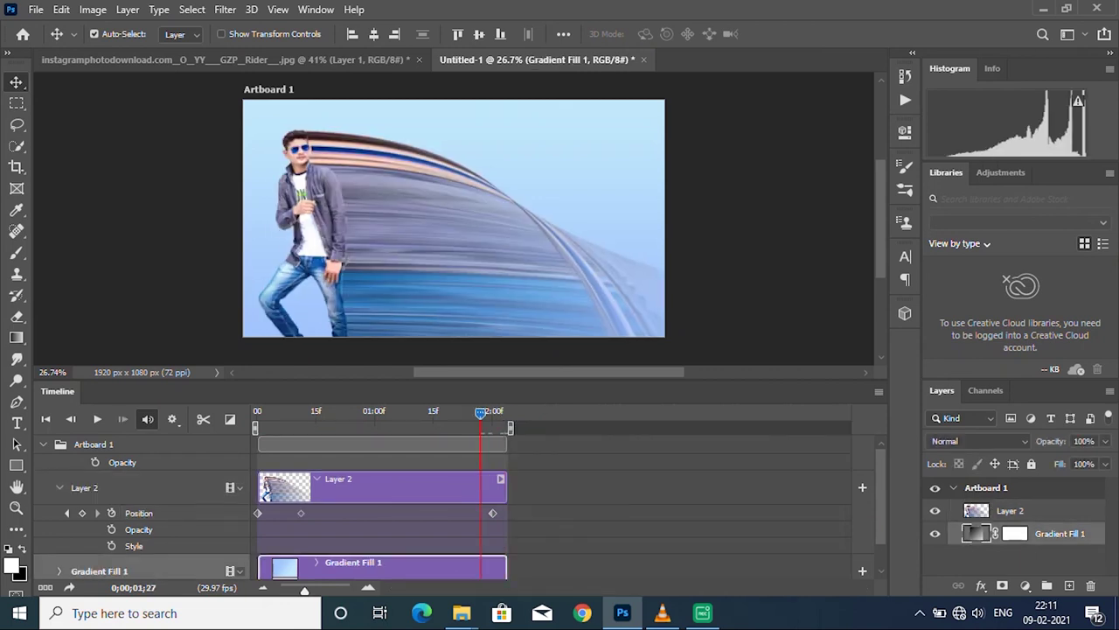
key(space)
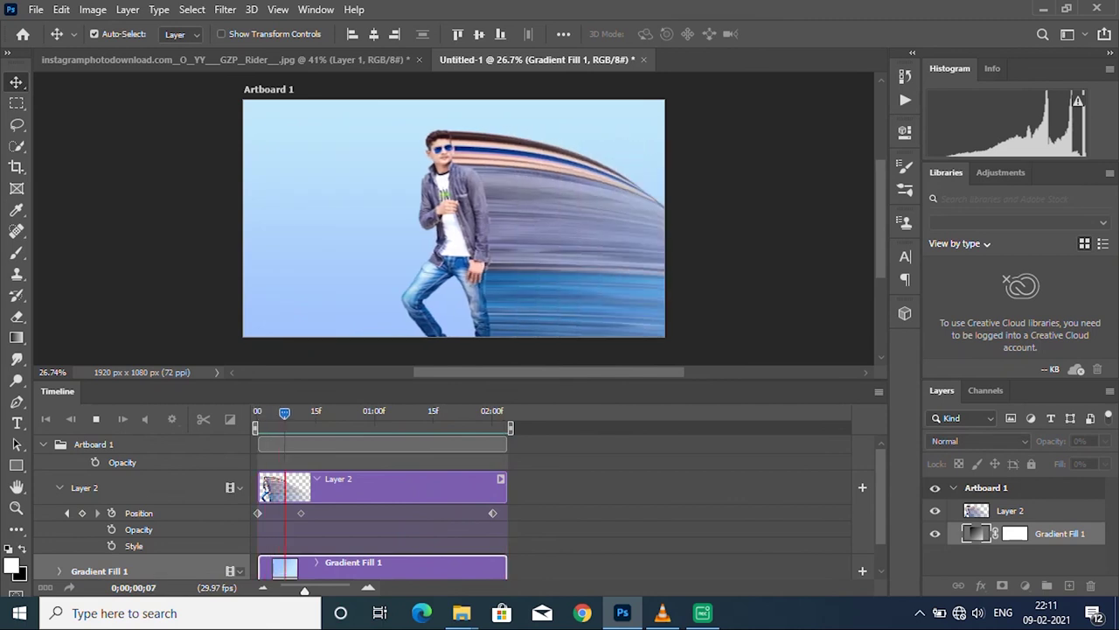
drag(505, 487, 585, 487)
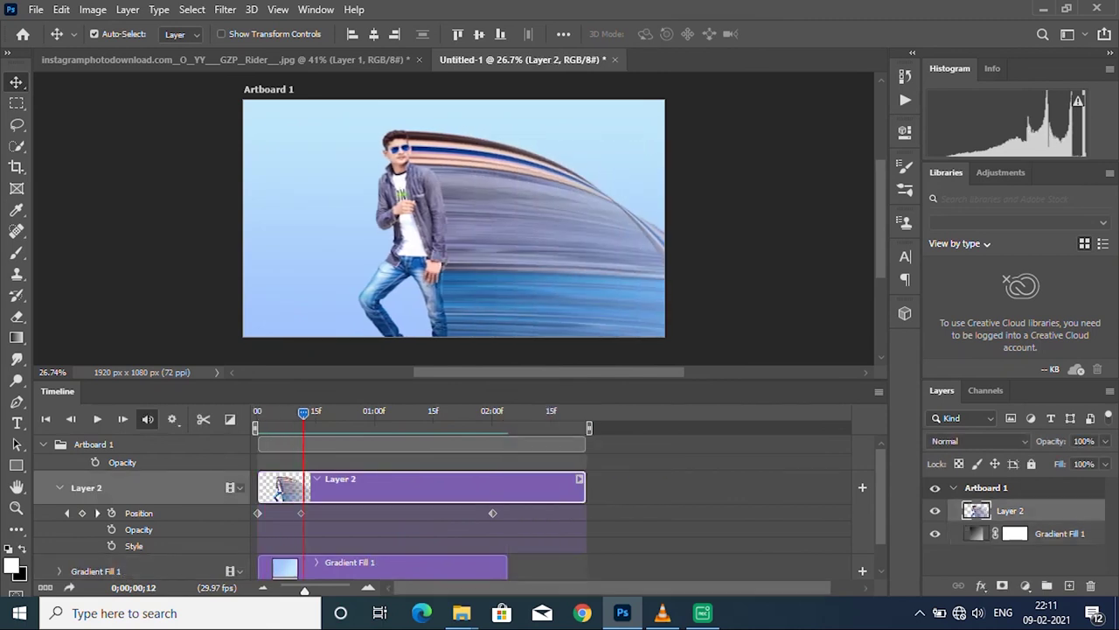
drag(506, 566, 585, 567)
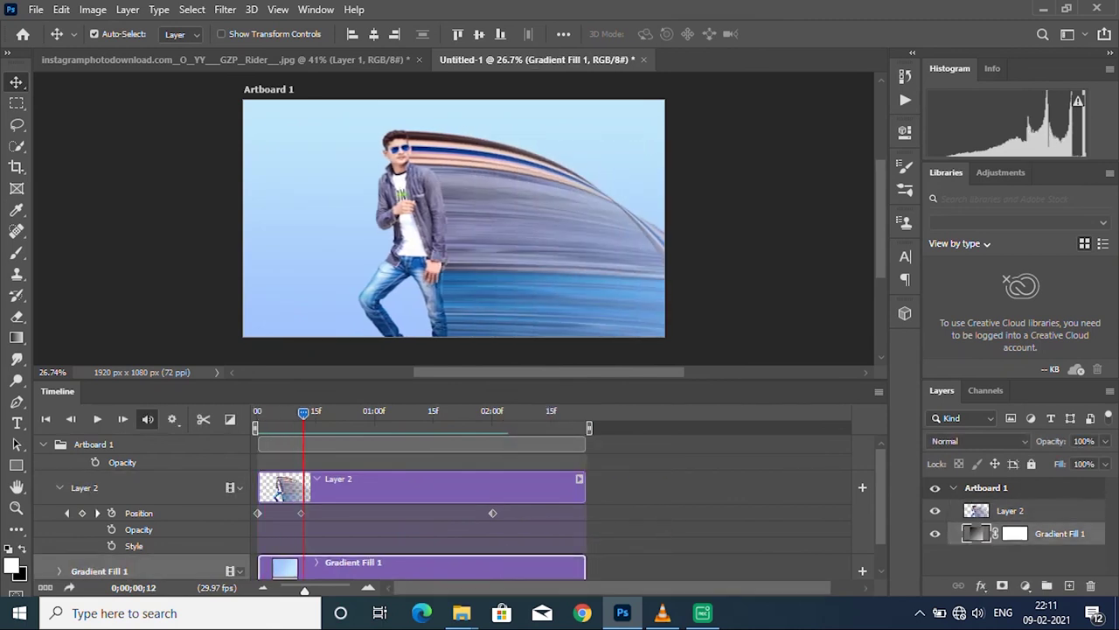
click(1010, 511)
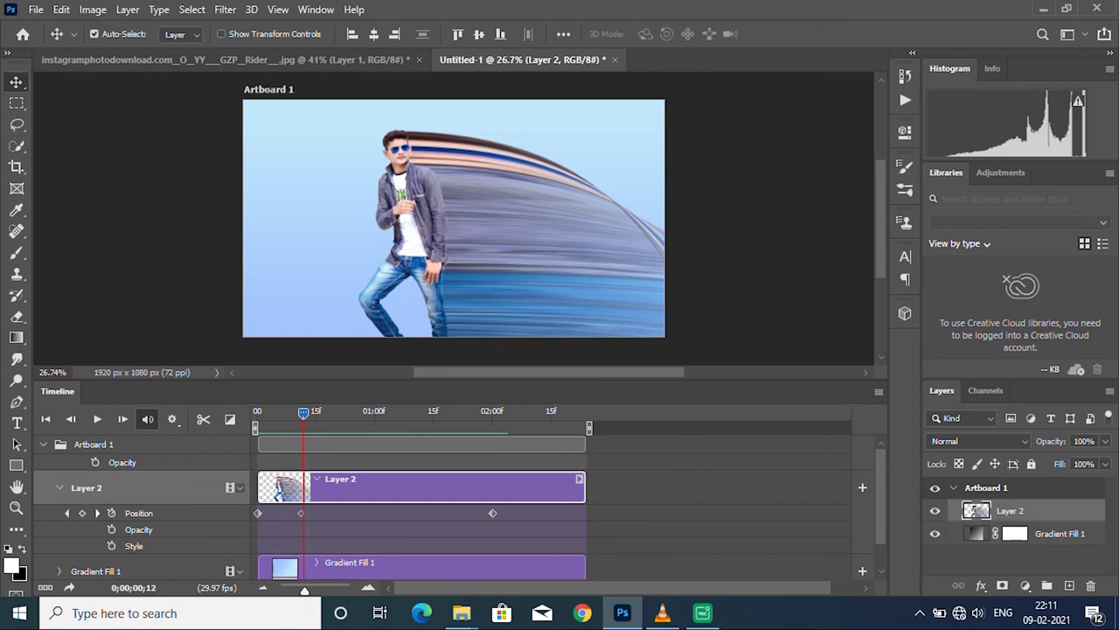
Step: Move the middle Position keyframe to about 00:05 and preview the slide-in
key(space)
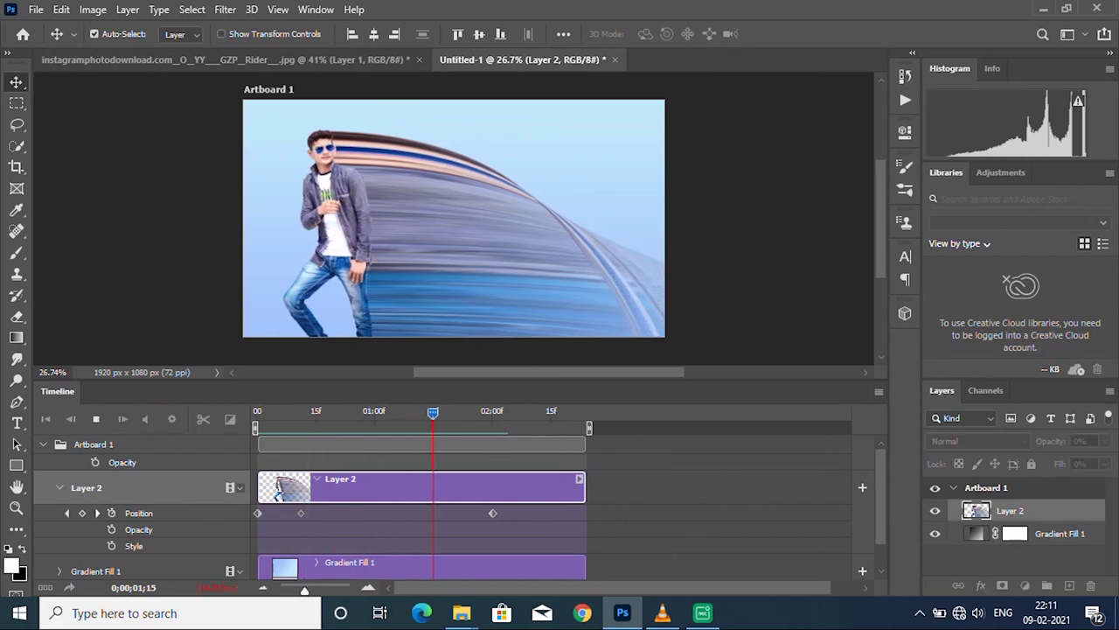
key(space)
drag(301, 512, 277, 513)
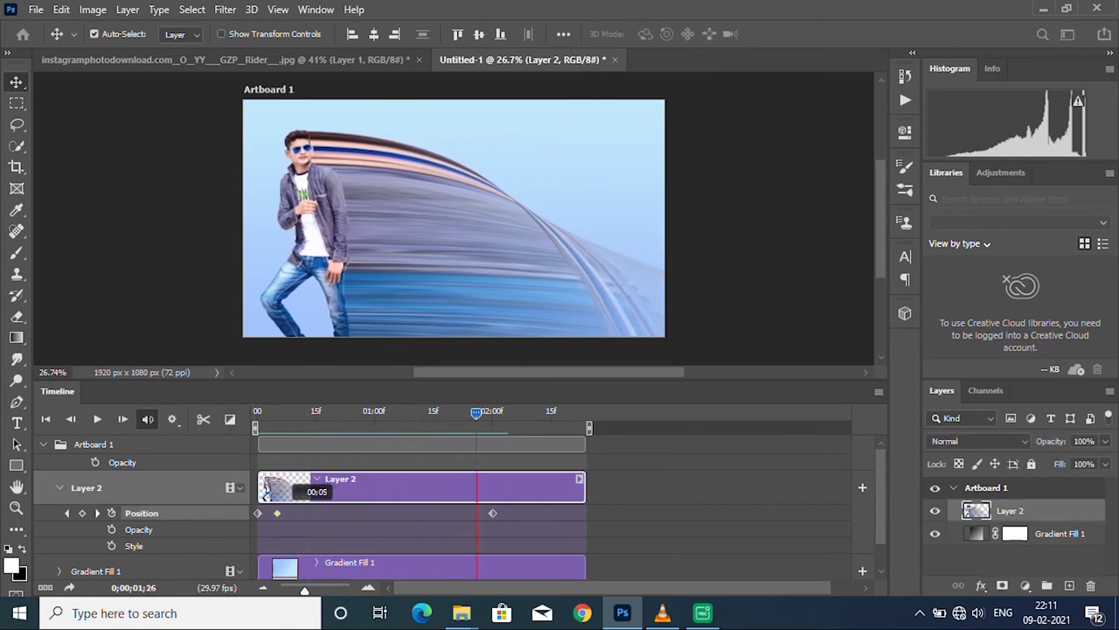
key(space)
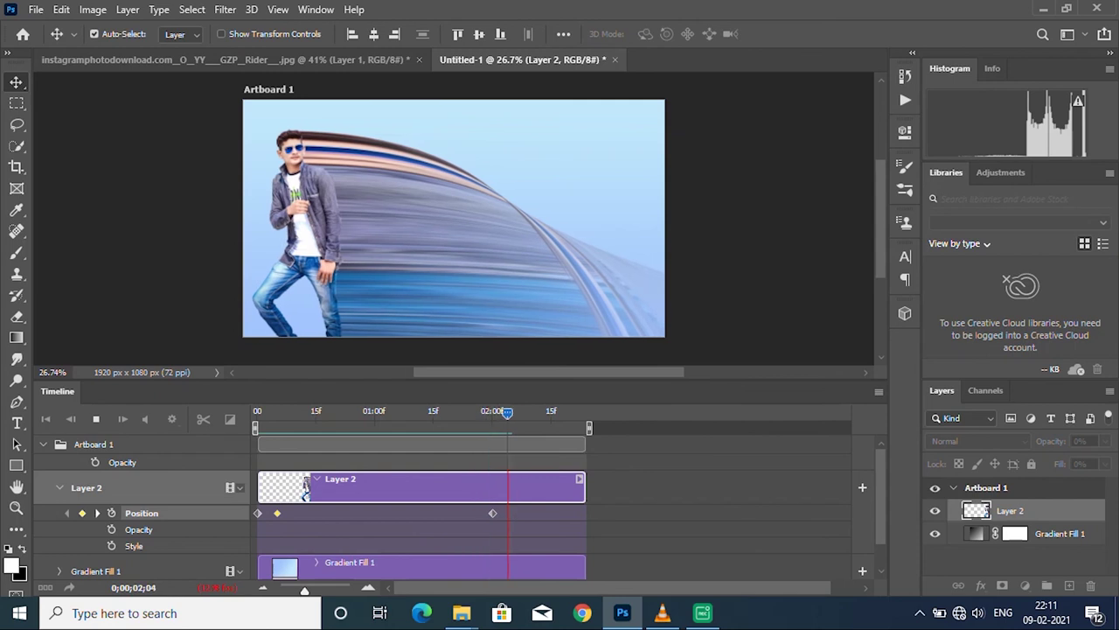
key(space)
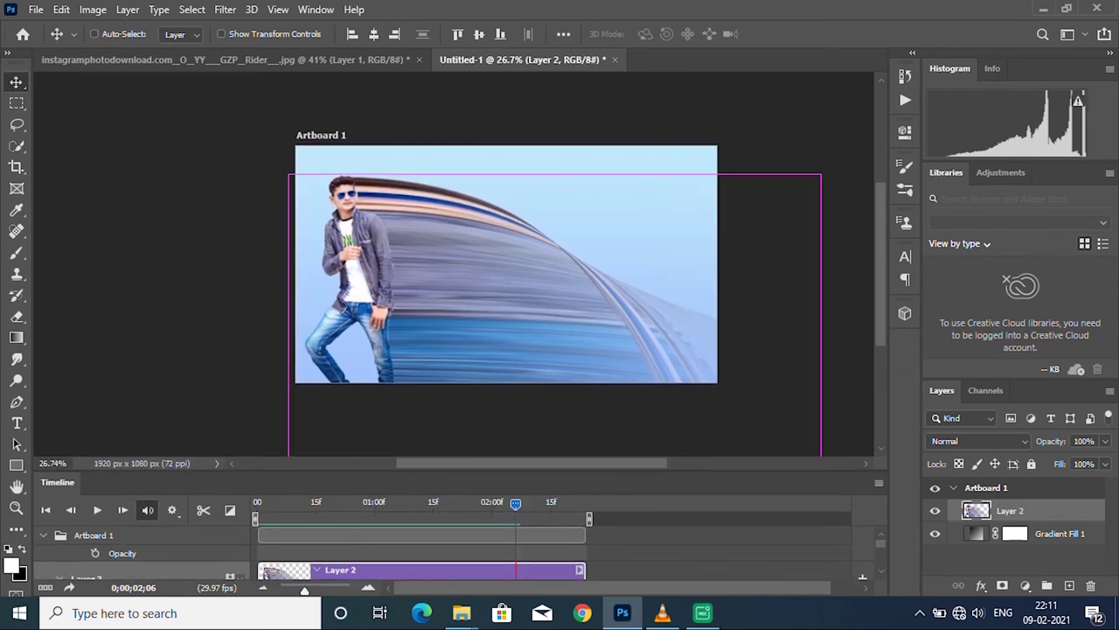
scroll(454, 264, up, 1)
scroll(432, 301, up, 1)
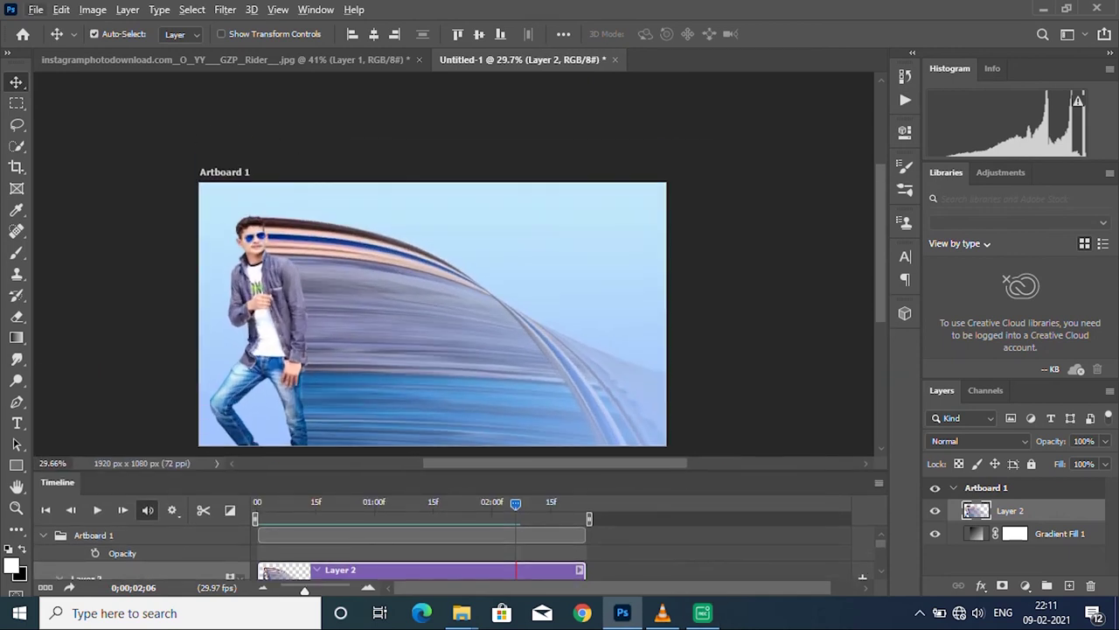
scroll(289, 417, up, 2)
scroll(290, 417, up, 2)
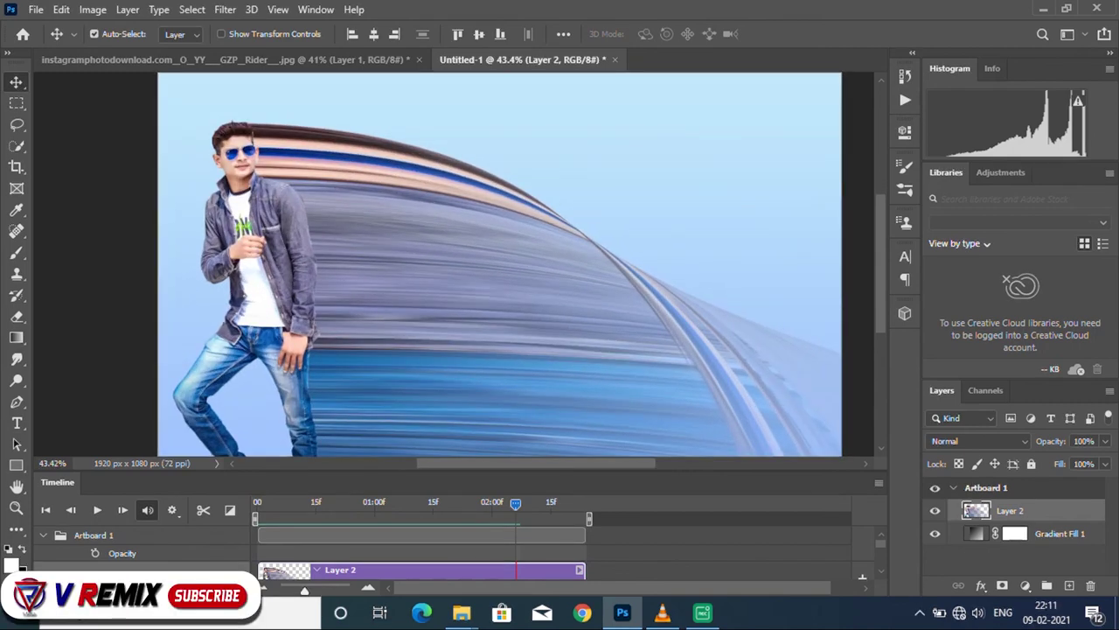
key(Home)
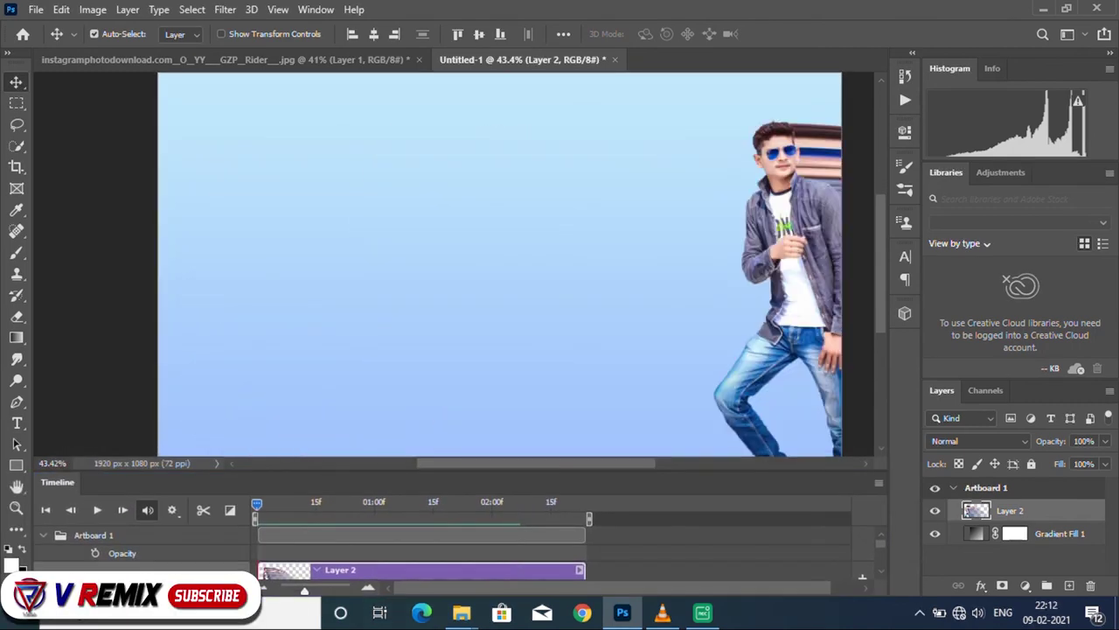
key(space)
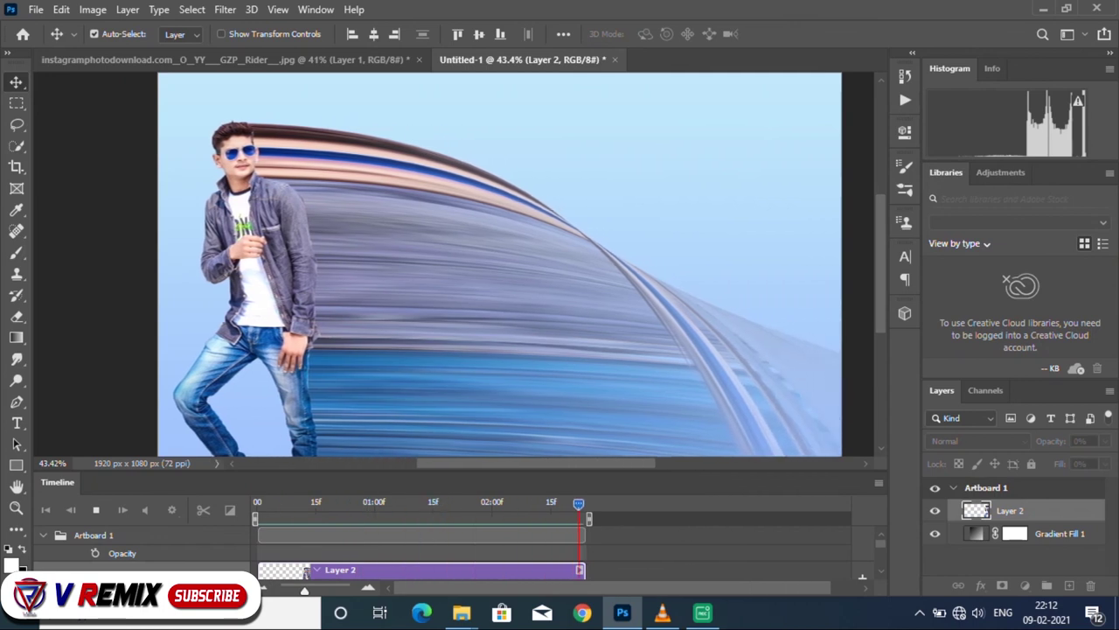
key(space)
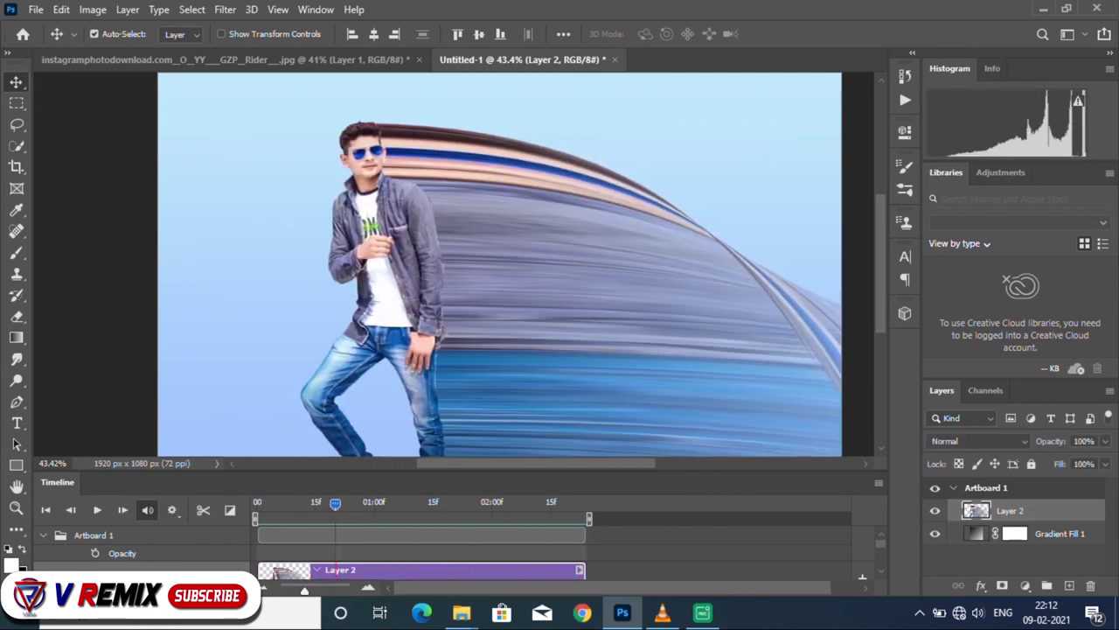